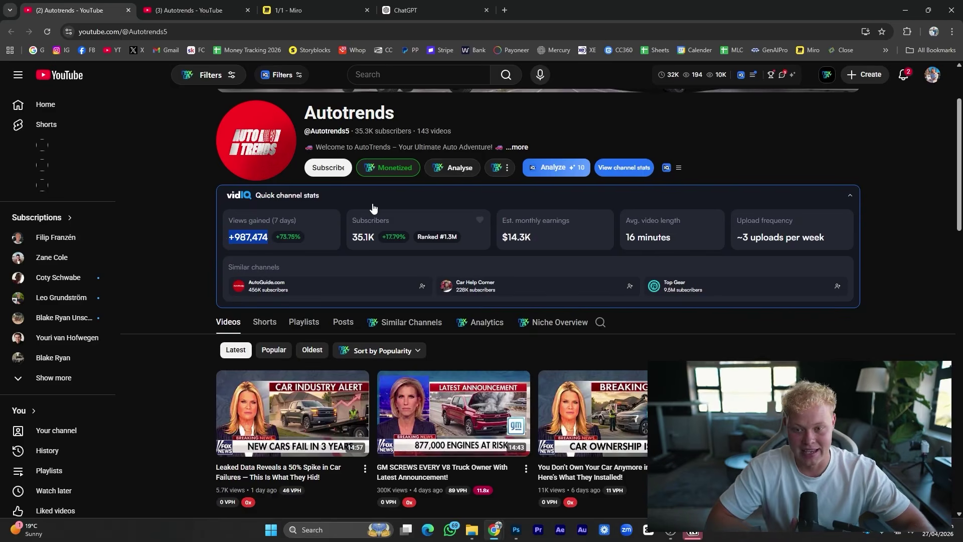
Look over the thumbnails and titles of the latest videos on the Autotrends channel.
scroll(372, 208, "down", 3)
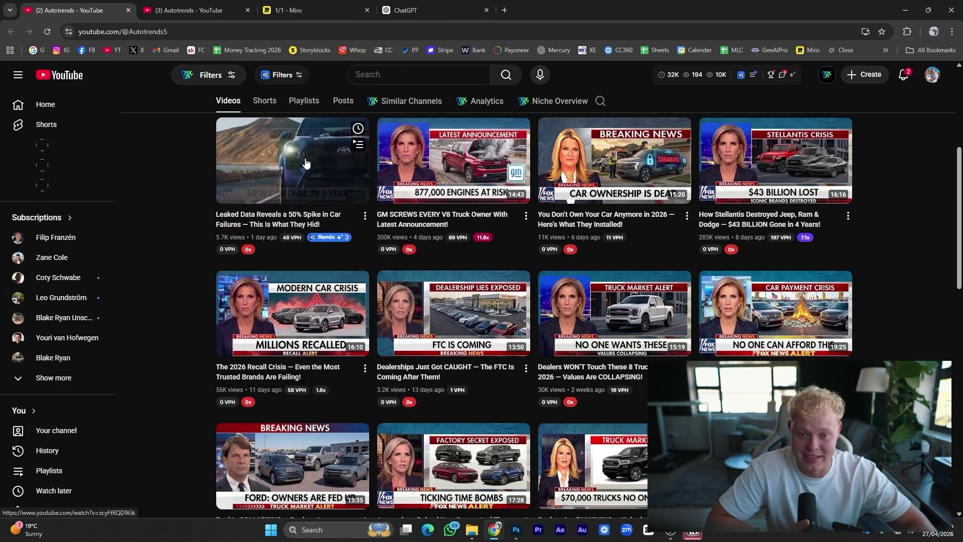
scroll(426, 230, "down", 2)
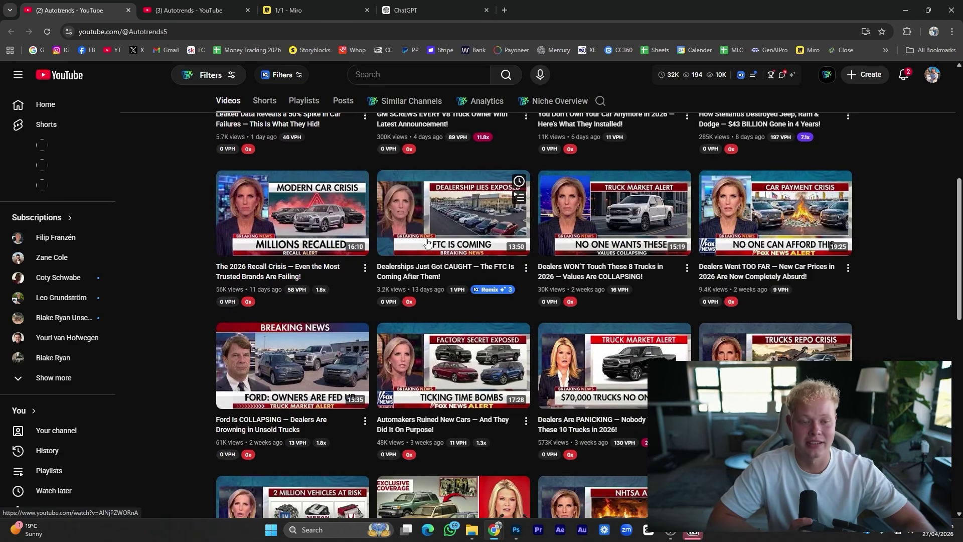
scroll(296, 129, "up", 3)
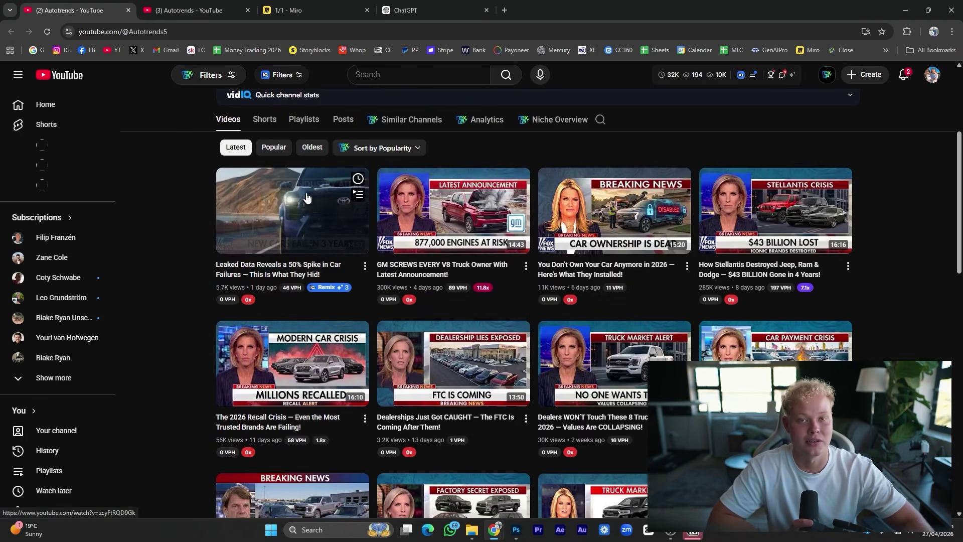
scroll(303, 73, "up", 3)
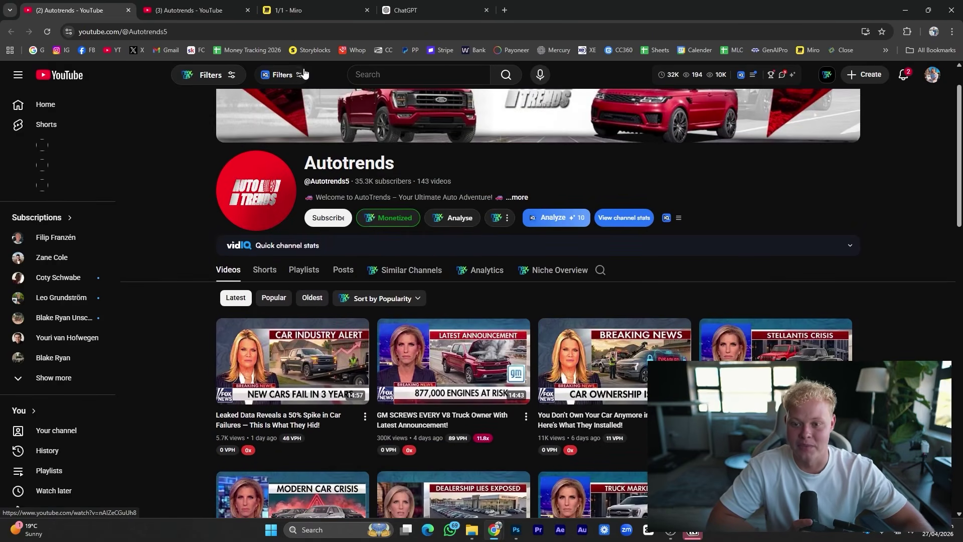
Switch to the Miro board and circle the row of four YouTube Partner screenshots with the green pen.
left_click(307, 10)
left_click(16, 213)
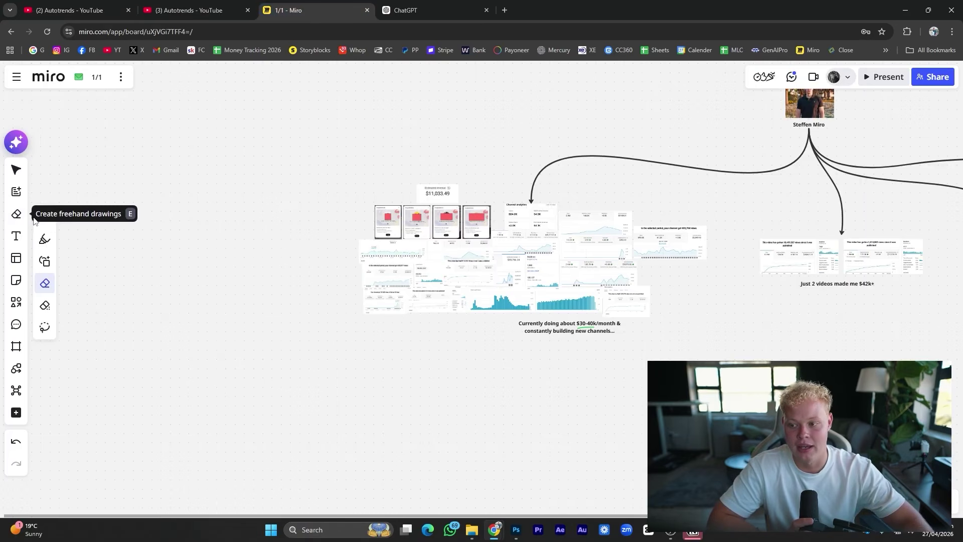
scroll(744, 174, "up", 5)
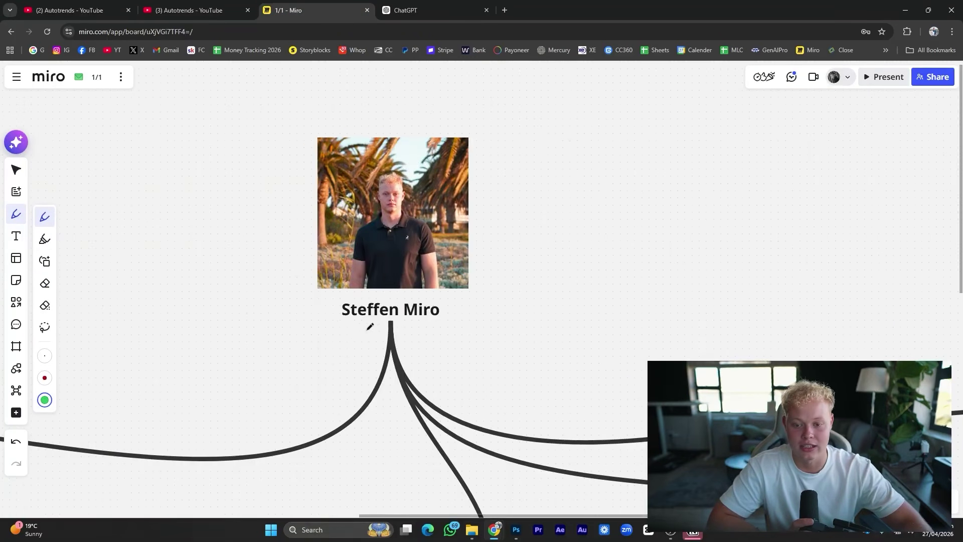
left_click_drag(306, 333, 531, 251)
left_click_drag(443, 359, 472, 235)
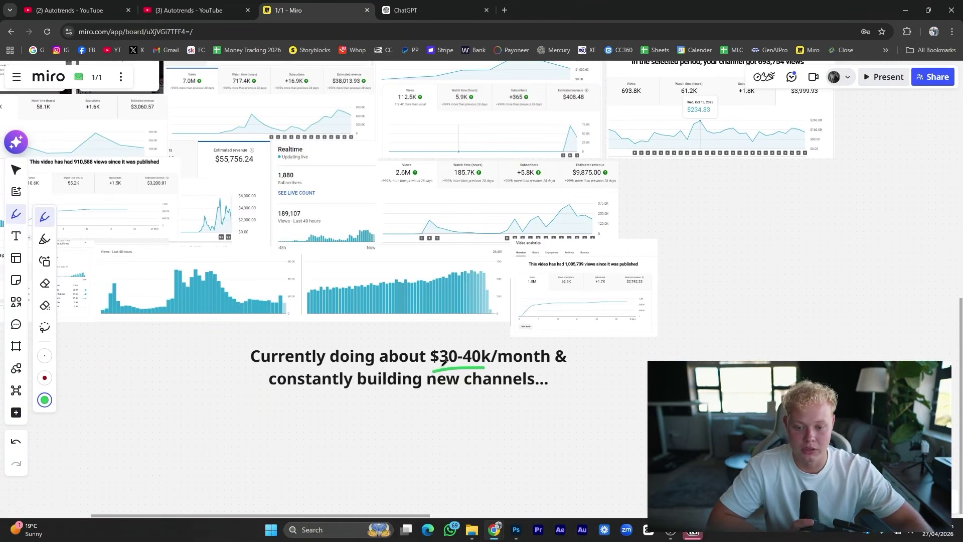
left_click_drag(301, 162, 522, 316)
left_click_drag(244, 181, 380, 221)
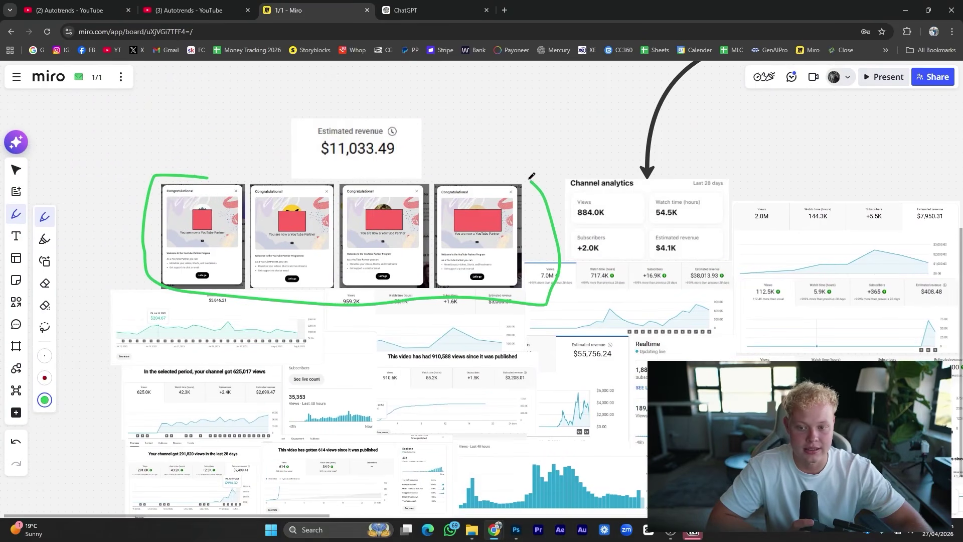
Underline "$42k" and "2" in the "Just 2 videos made me $42k+" caption and the $30,927.23 revenue figure in green.
scroll(457, 253, "down", 3)
left_click_drag(685, 306, 322, 261)
left_click_drag(742, 238, 503, 265)
scroll(503, 264, "up", 3)
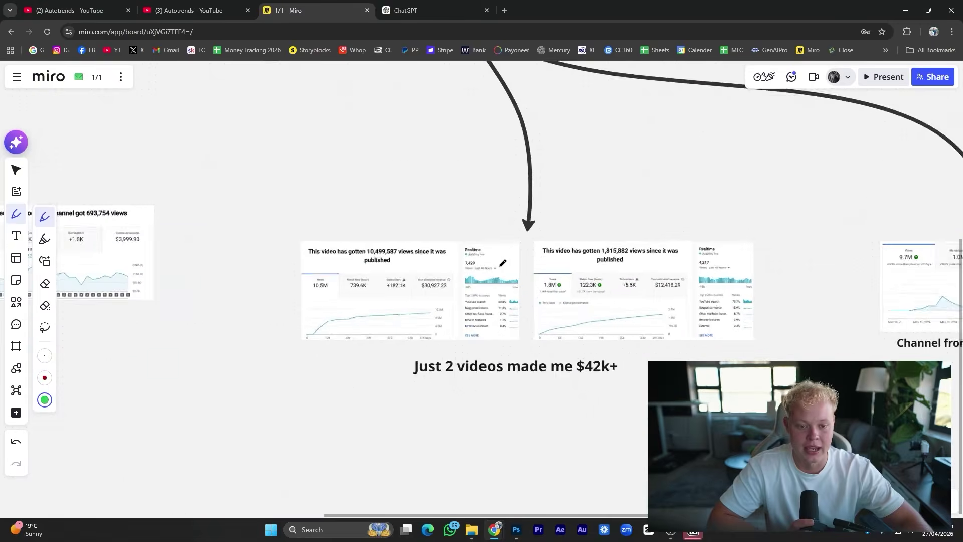
left_click_drag(600, 353, 578, 338)
left_click_drag(571, 372, 593, 371)
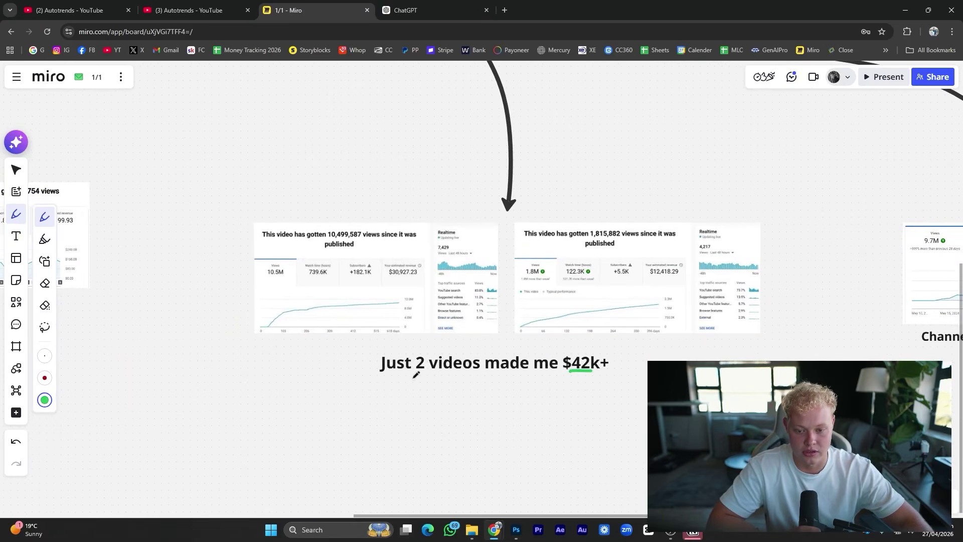
scroll(346, 266, "up", 3)
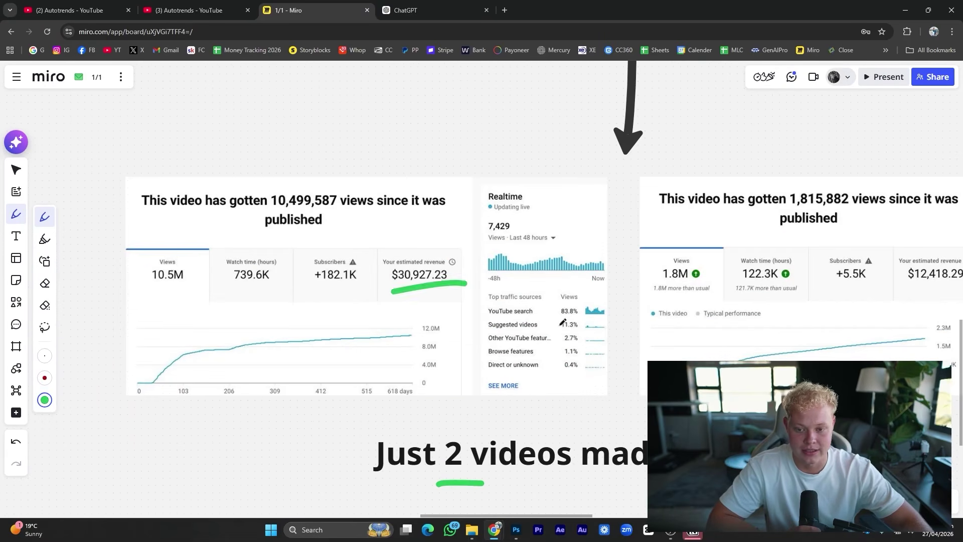
Underline "0" and "$48k" in green in the "Channel from 0 to $48k in 30days" caption.
scroll(562, 322, "right", 5)
scroll(755, 280, "down", 5)
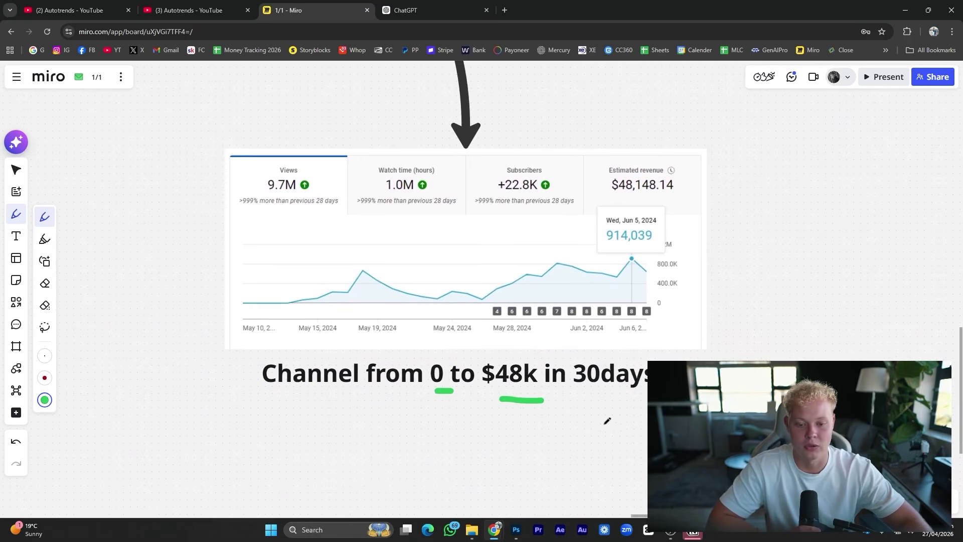
Underline the $31K estimated revenue and the "Student ends october with $23,865" caption in green among the student results.
scroll(462, 237, "down", 3)
scroll(462, 240, "right", 5)
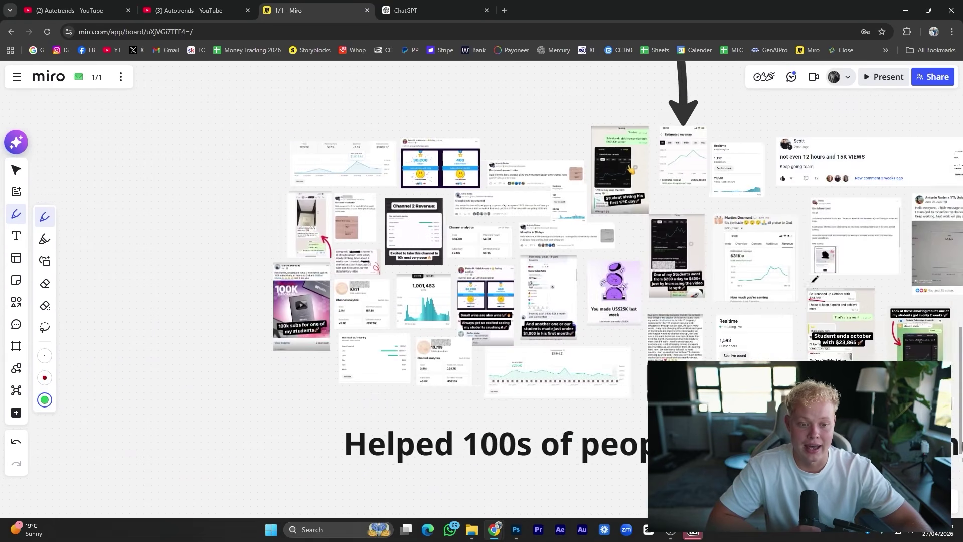
scroll(460, 276, "up", 4)
scroll(461, 277, "up", 3)
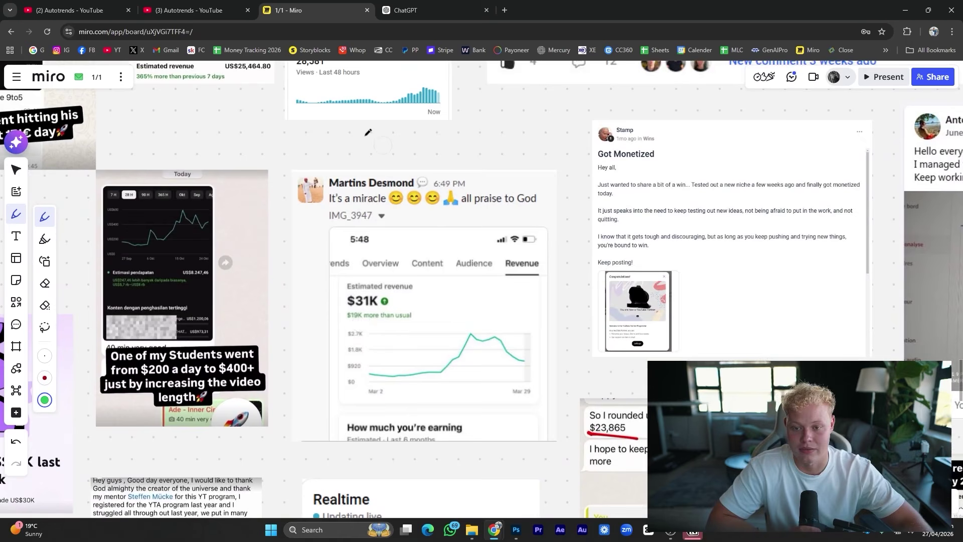
left_click_drag(345, 313, 475, 335)
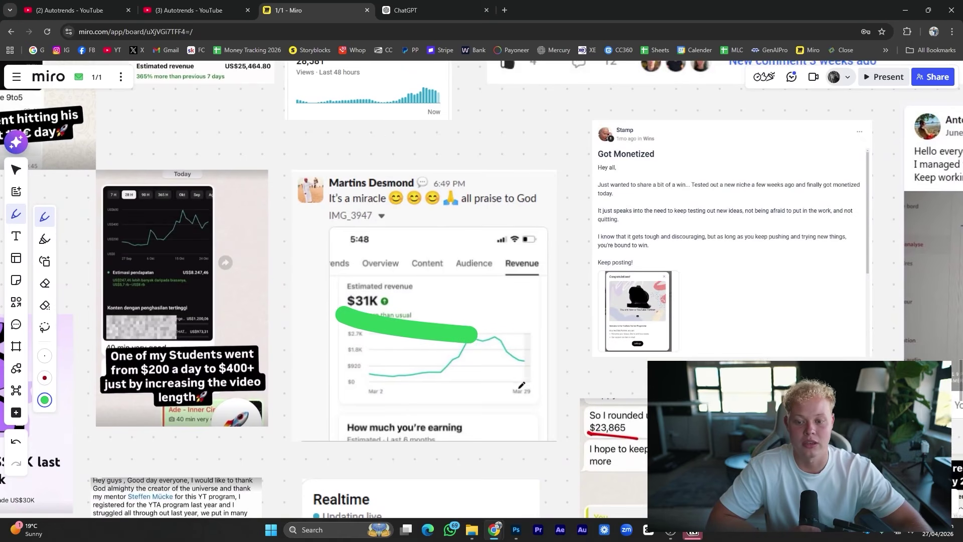
scroll(399, 308, "down", 4)
scroll(576, 261, "up", 4)
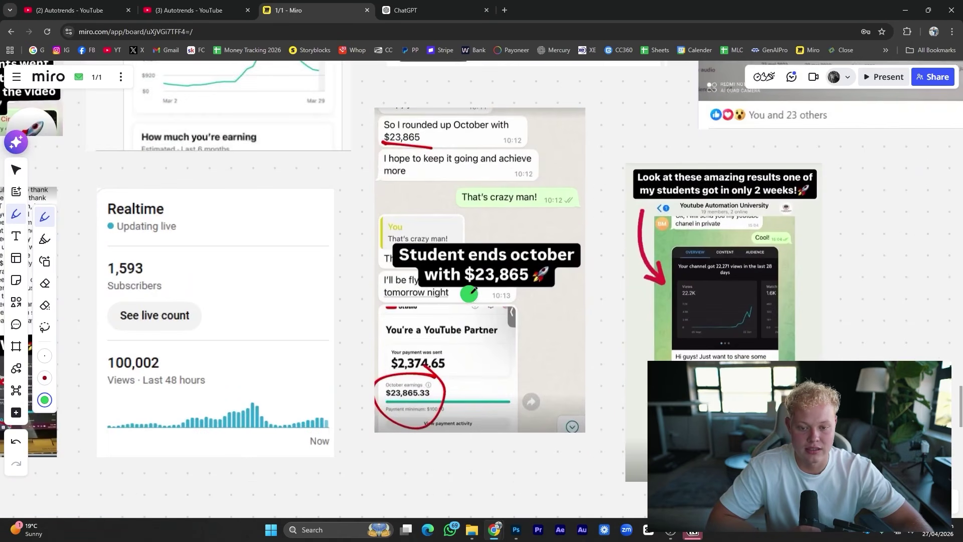
Mark the earnings in the "Student Win" screenshot and the $3,846.21 estimated revenue chart in green.
scroll(314, 280, "down", 3)
scroll(401, 281, "left", 5)
scroll(480, 362, "up", 4)
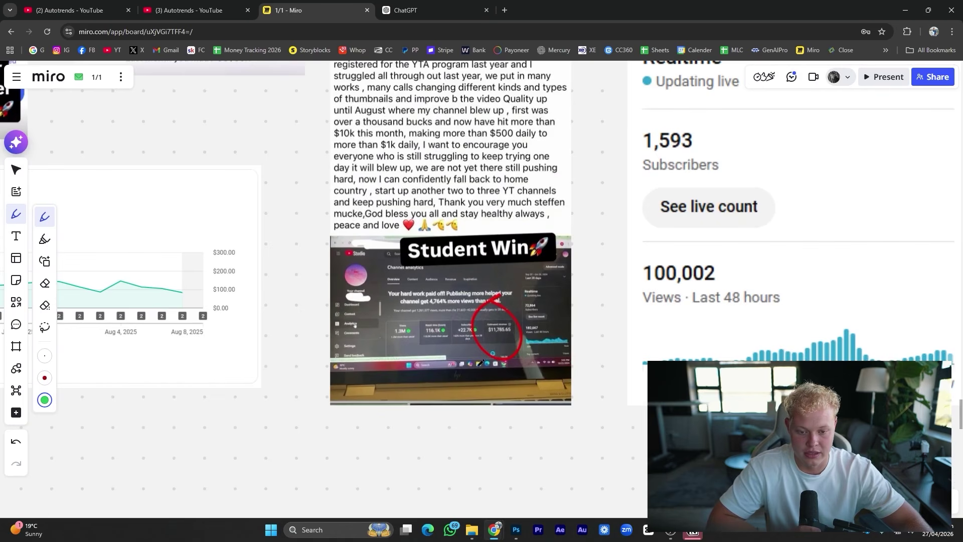
scroll(533, 353, "down", 3)
scroll(493, 273, "left", 4)
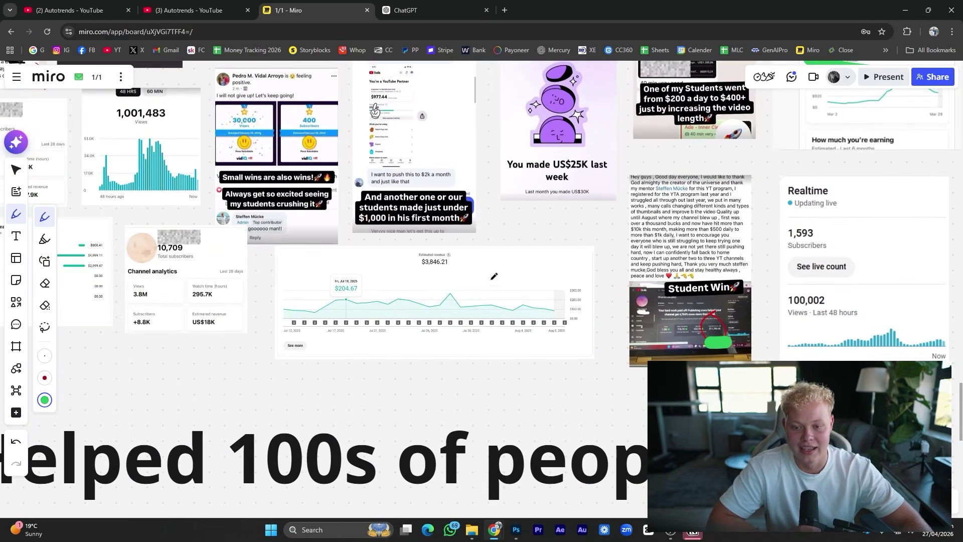
scroll(433, 269, "up", 4)
scroll(442, 207, "down", 6)
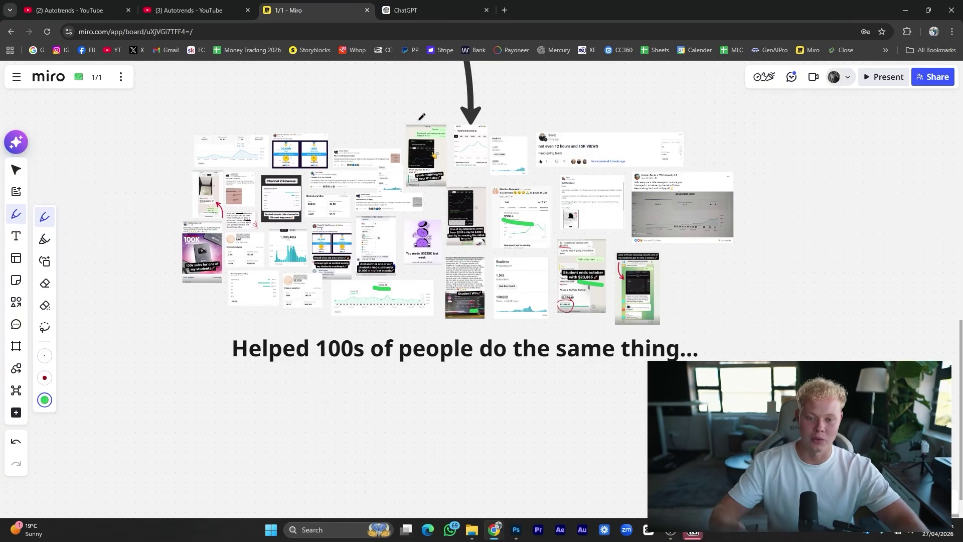
Return to the Autotrends channel on YouTube, sort its videos by Popular, and examine the top performers.
left_click(107, 5)
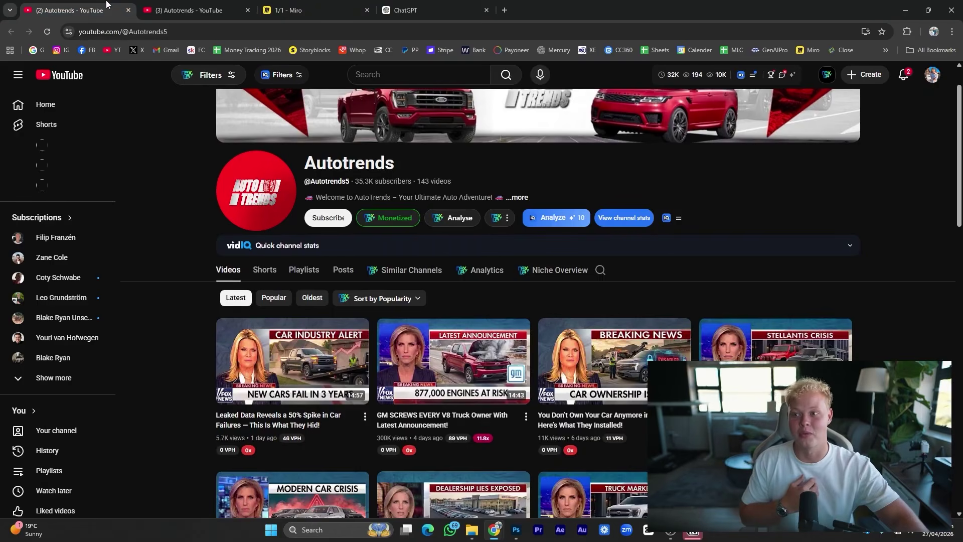
left_click(262, 301)
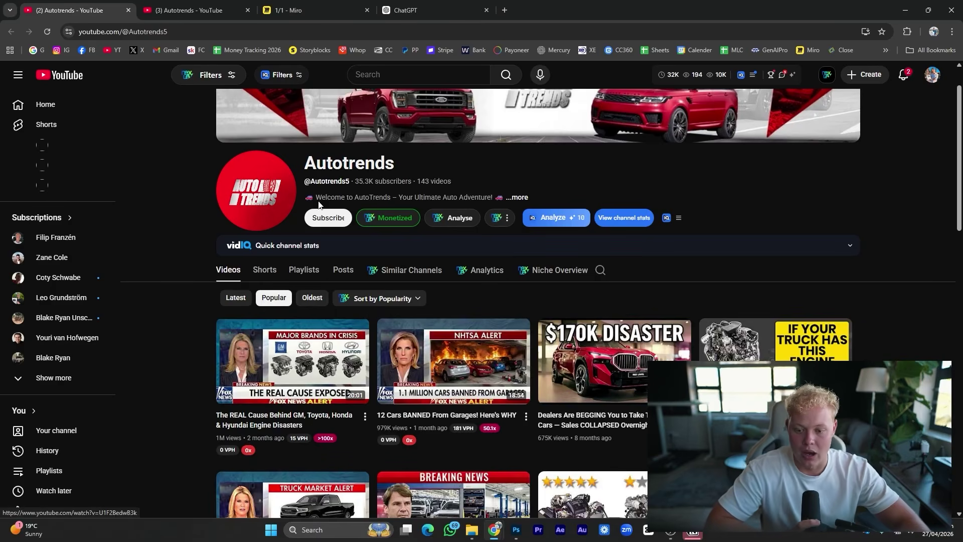
scroll(319, 204, "down", 2)
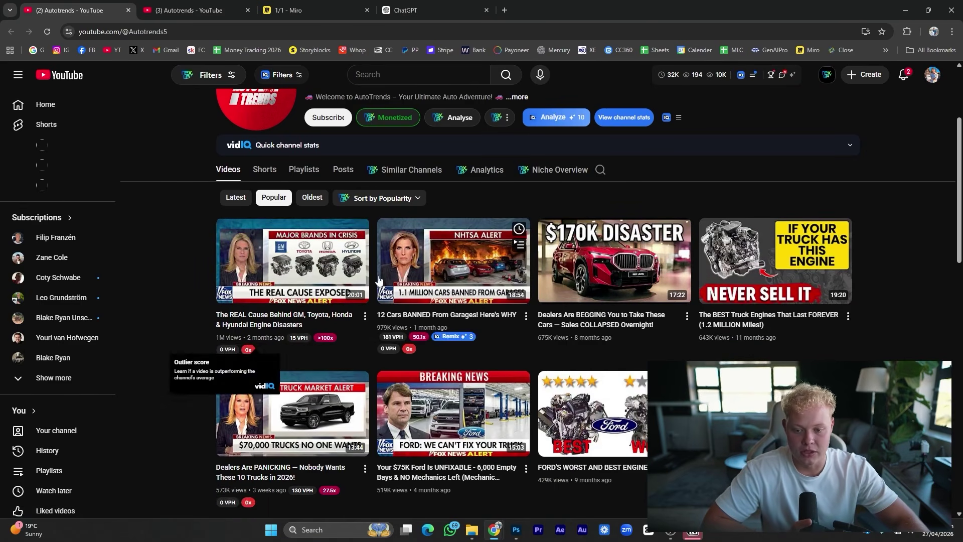
scroll(361, 356, "down", 2)
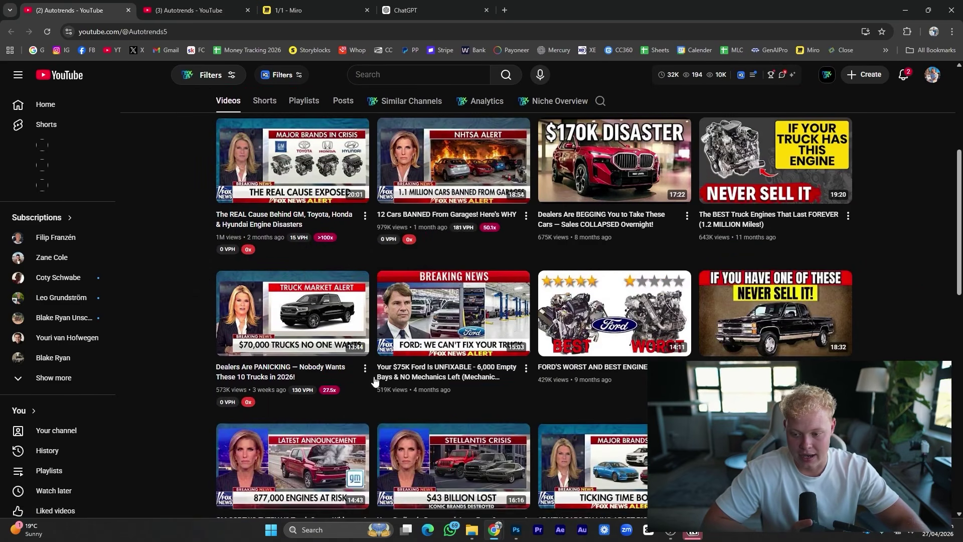
scroll(351, 371, "down", 2)
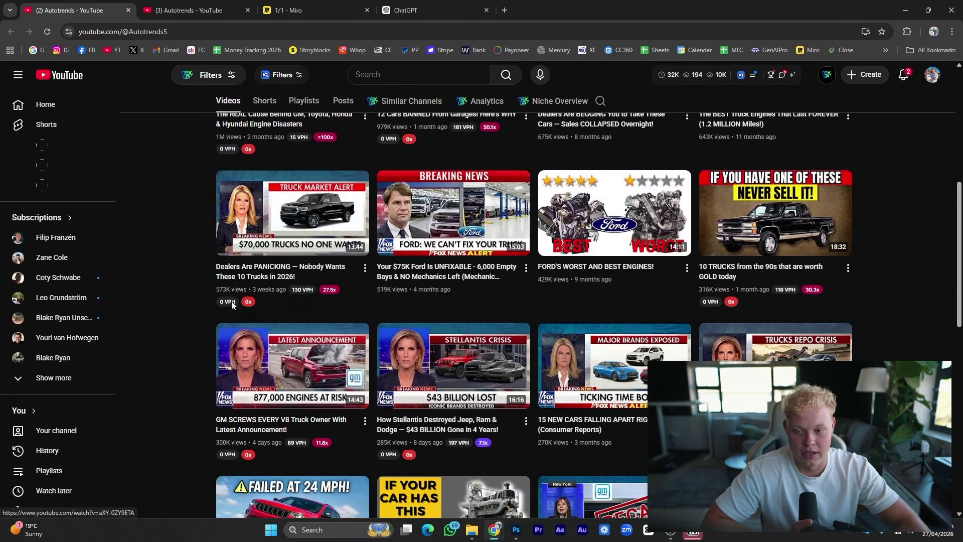
scroll(222, 309, "up", 6)
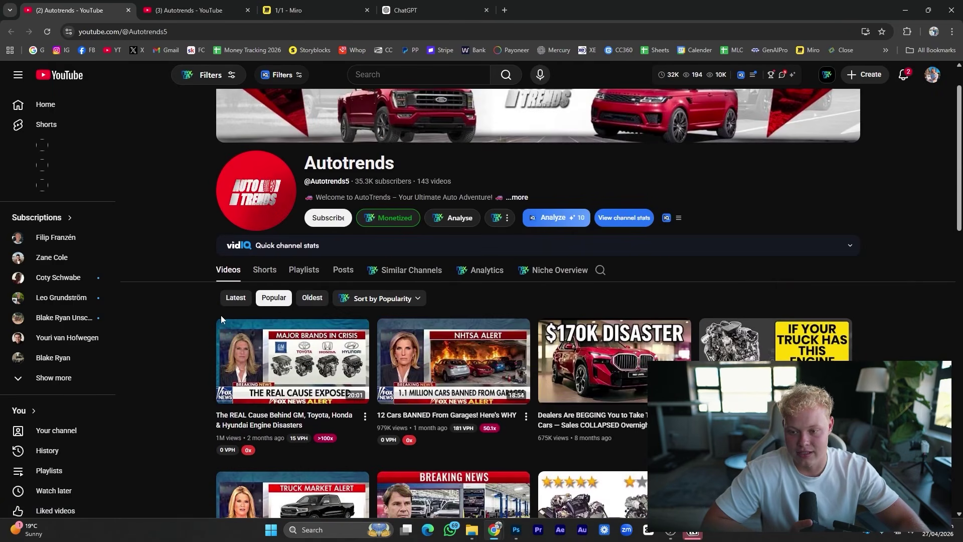
Sort the Autotrends videos by Latest and examine their thumbnails, titles, view counts and outlier scores.
left_click(236, 304)
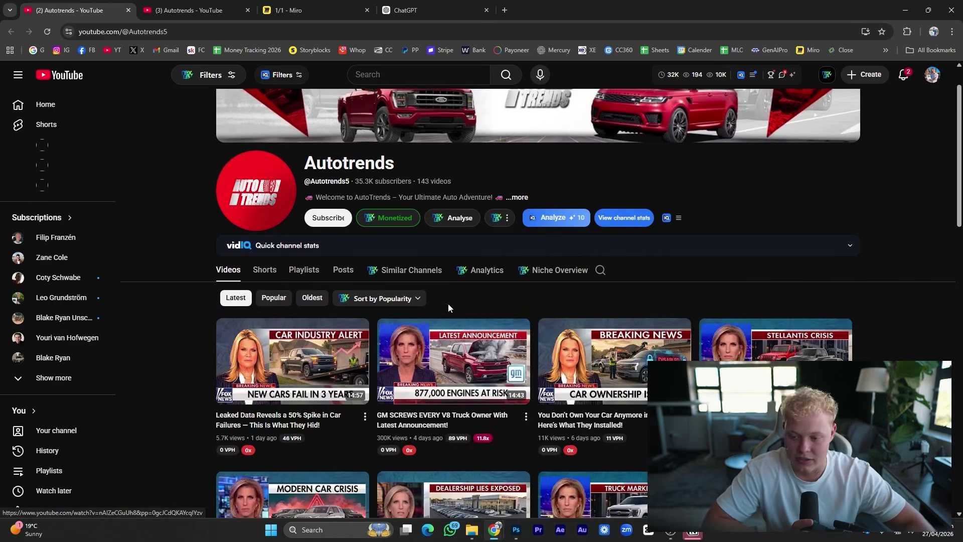
scroll(448, 303, "down", 2)
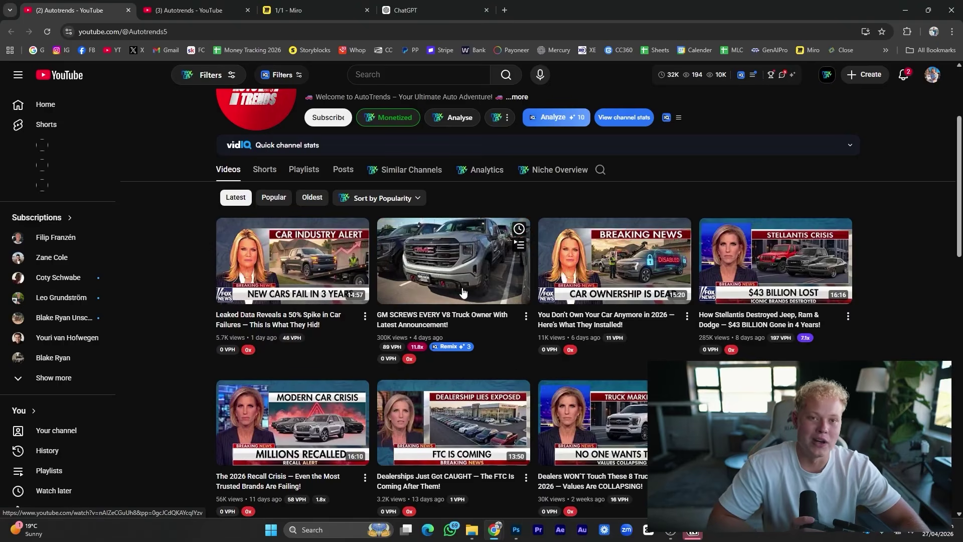
scroll(457, 320, "down", 7)
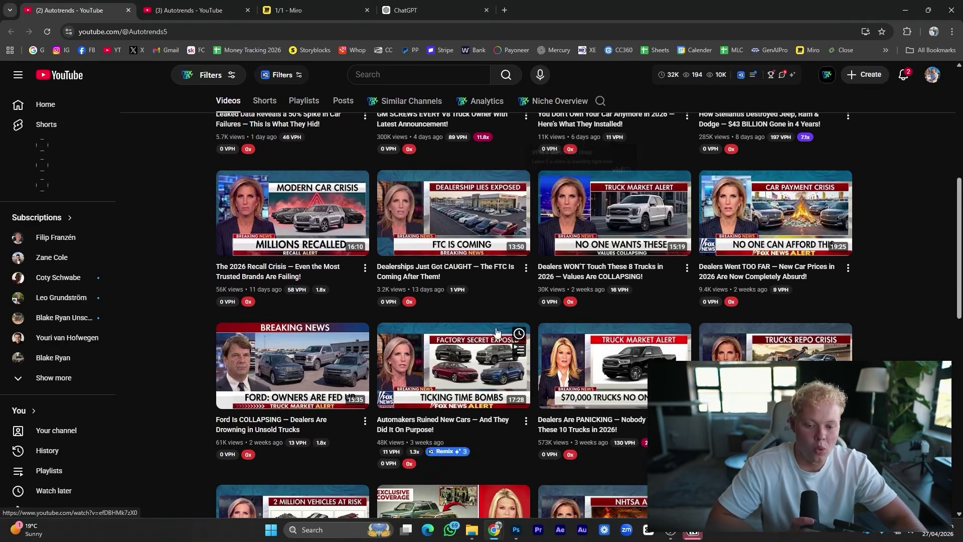
mouse_move(488, 304)
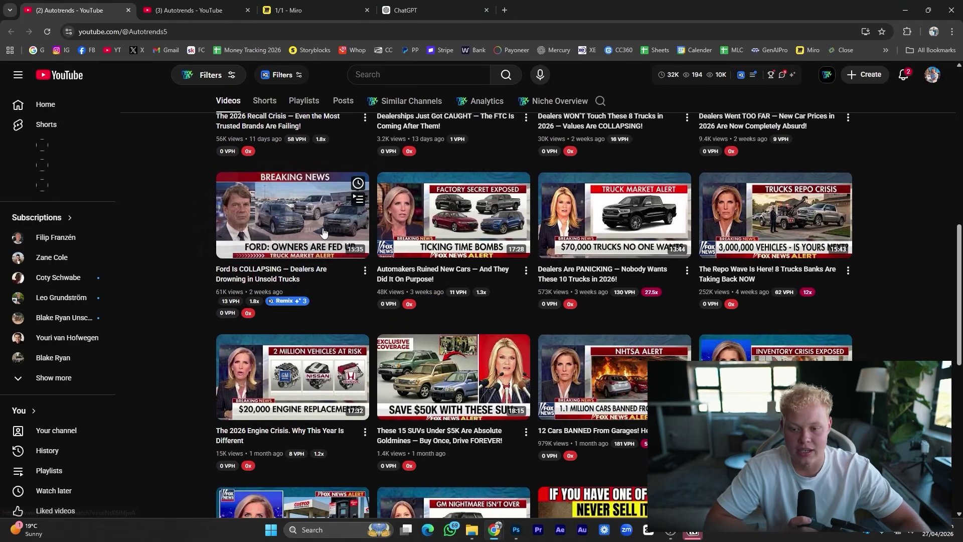
scroll(401, 261, "down", 2)
scroll(382, 265, "up", 7)
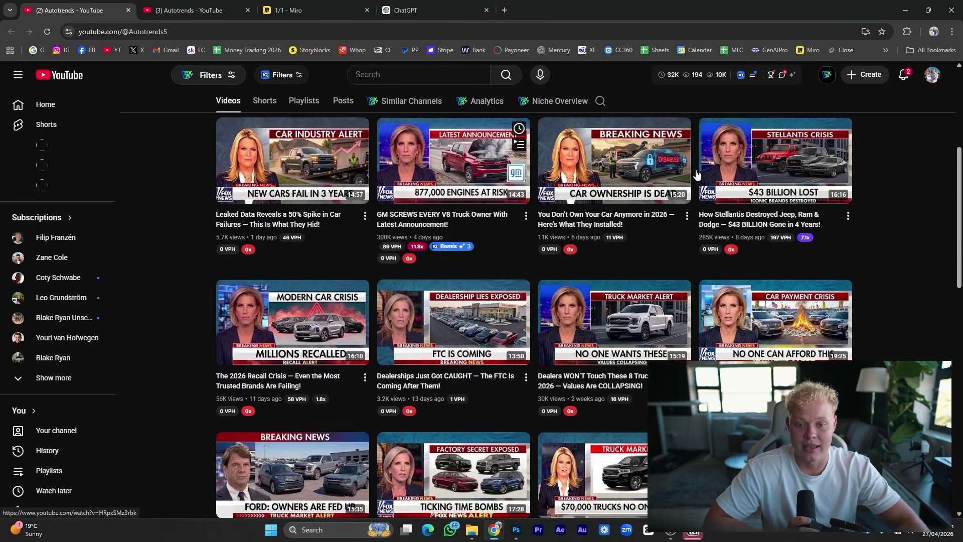
scroll(351, 301, "down", 3)
scroll(432, 323, "up", 3)
scroll(432, 323, "up", 2)
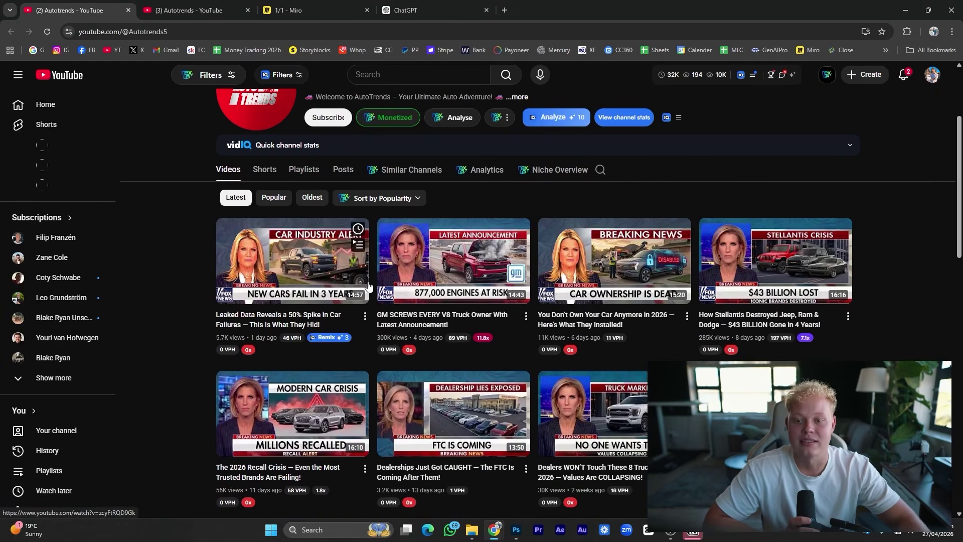
scroll(781, 231, "down", 4)
scroll(778, 274, "down", 2)
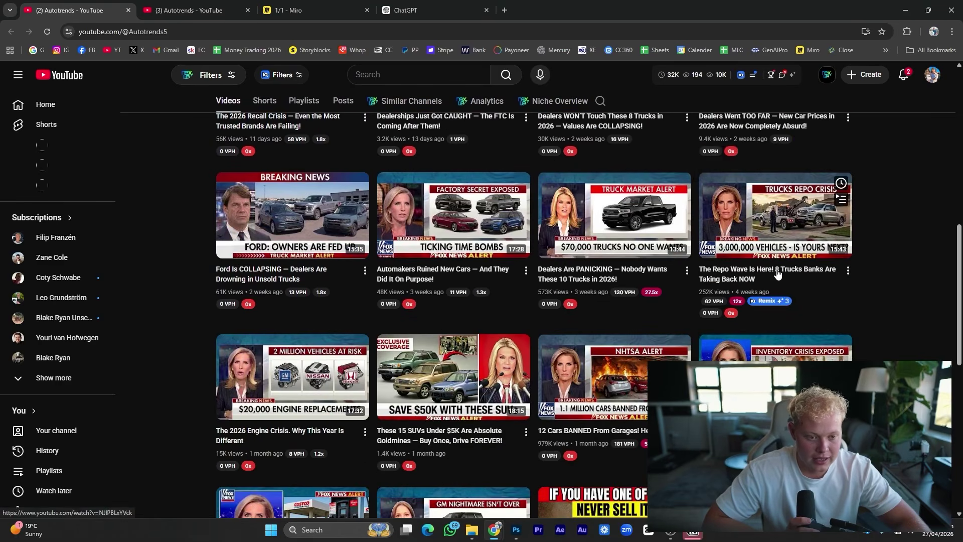
scroll(773, 301, "up", 6)
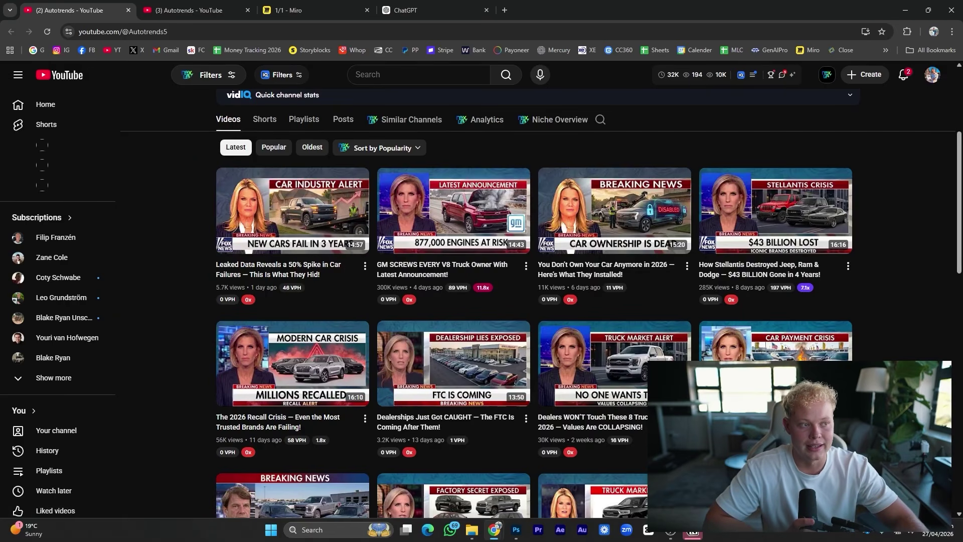
scroll(501, 317, "up", 4)
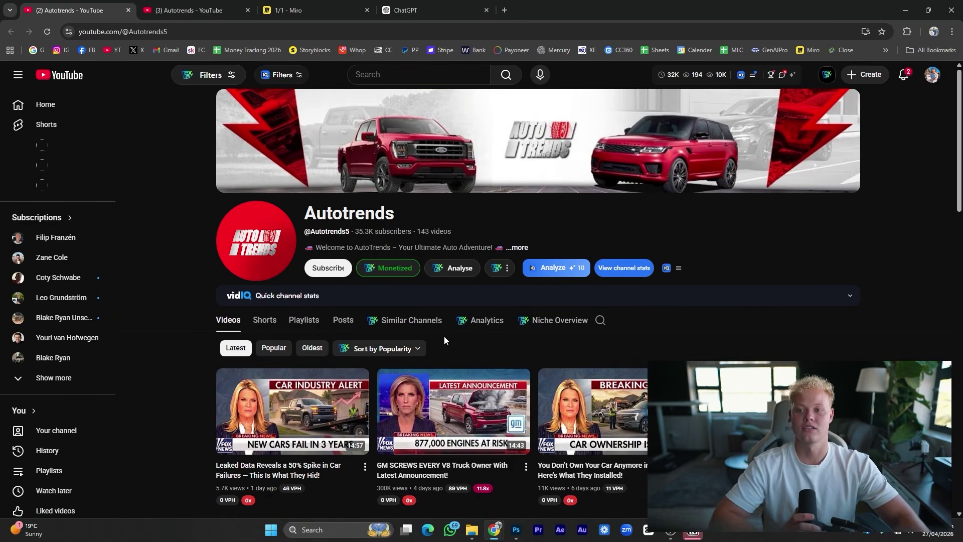
scroll(423, 284, "down", 3)
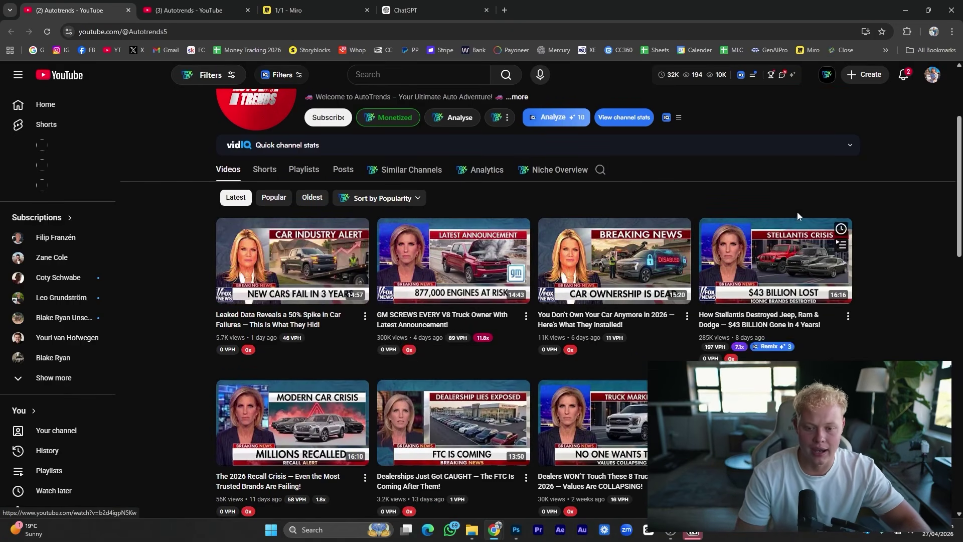
Switch to ChatGPT and draft a YouTube-guru request for an expert ideation prompt that copies the channel's outlier ideas, targeting clickbait and CTR.
scroll(828, 236, "down", 2)
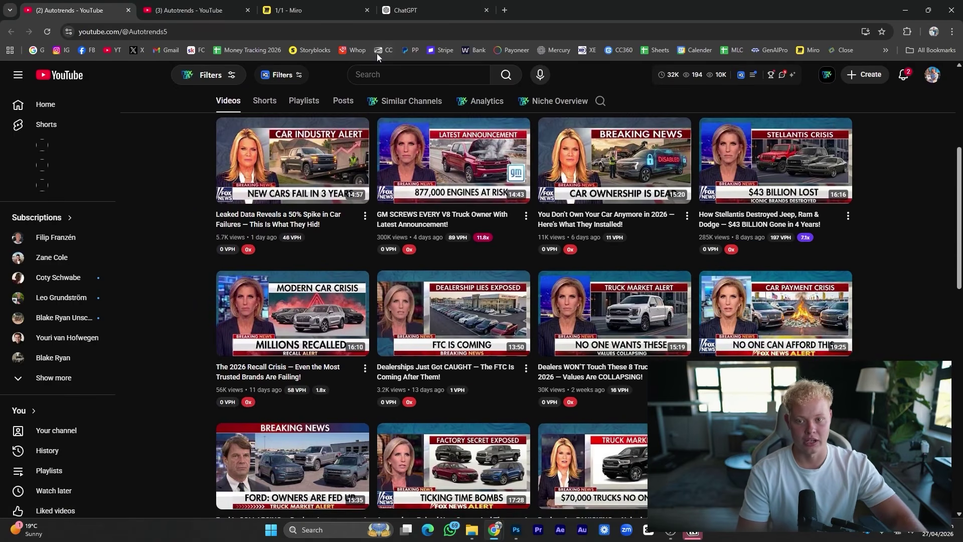
left_click_drag(391, 8, 154, 4)
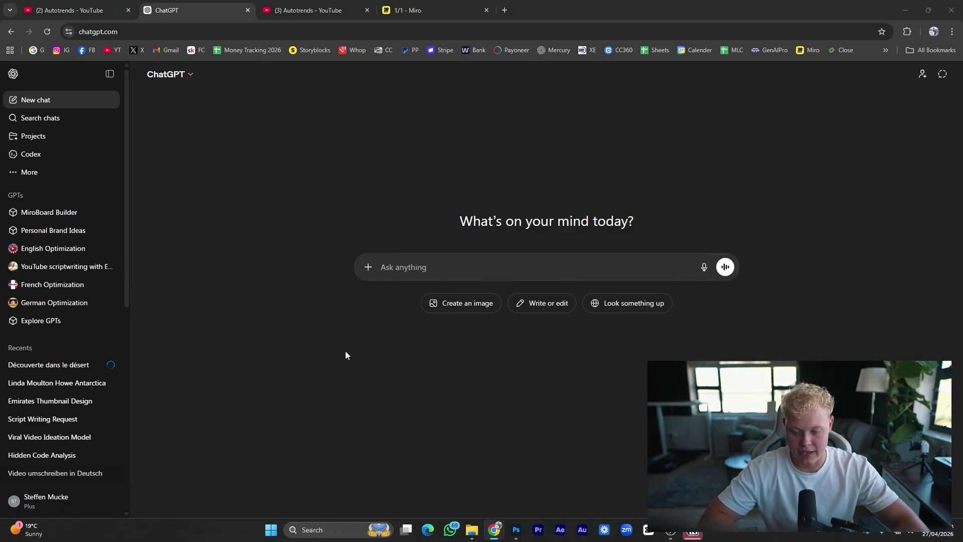
left_click(380, 267)
type("Pretend you are a youtube guru and faceless channel expert. Write me a prompt to copy this video style of ideas I want a perfect ideation model, write me video ideas based off these outliers that performed well on their channel, Target Clickbait and CTR Write me the expert prompt to give ChatGPT")
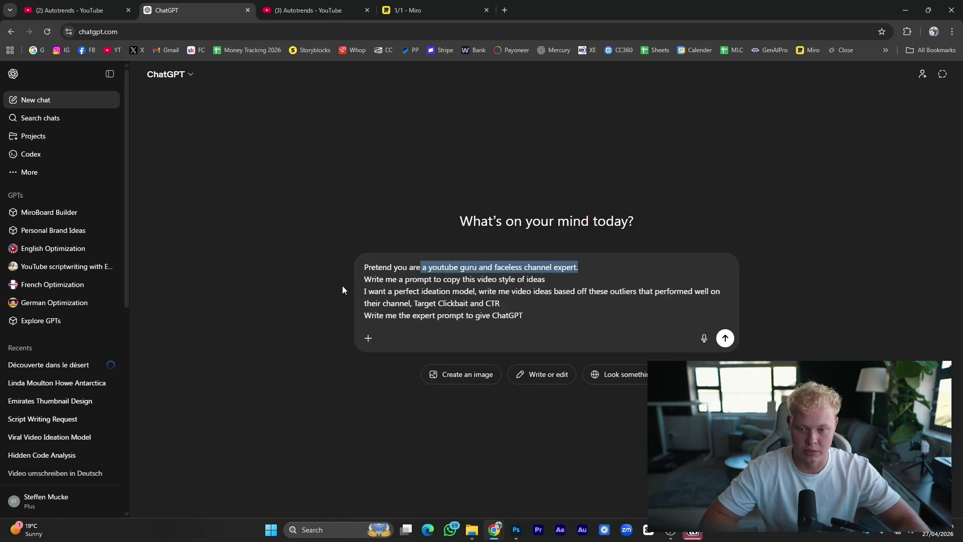
left_click_drag(362, 280, 426, 283)
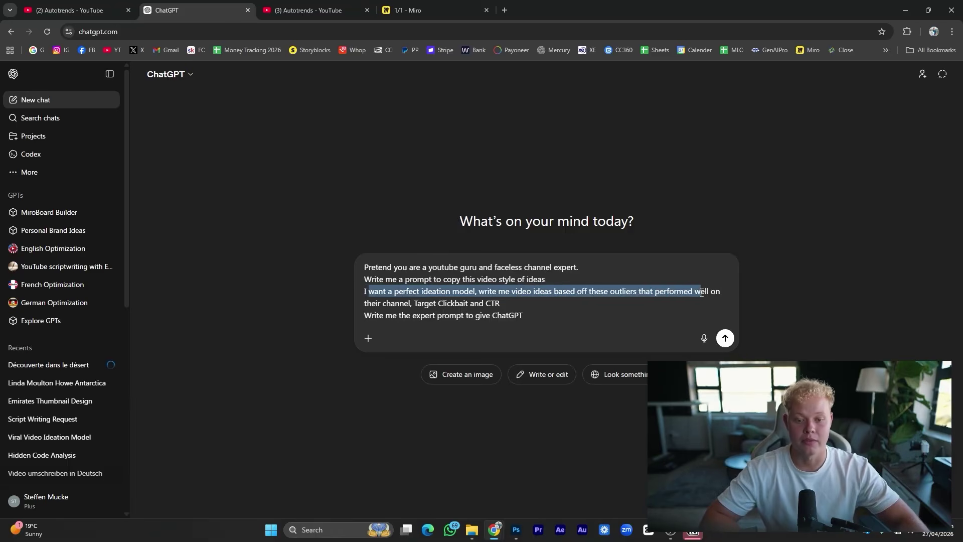
left_click_drag(701, 293, 735, 299)
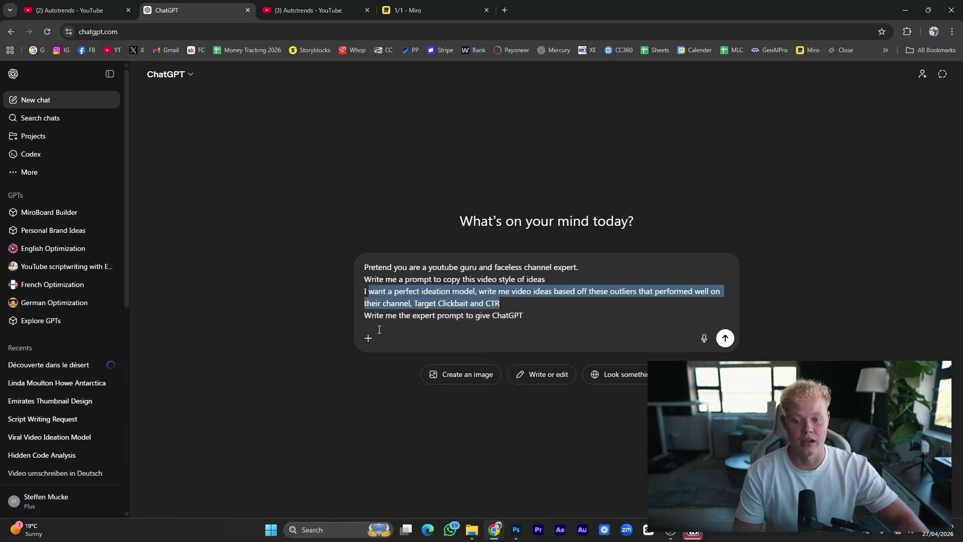
left_click_drag(374, 315, 460, 315)
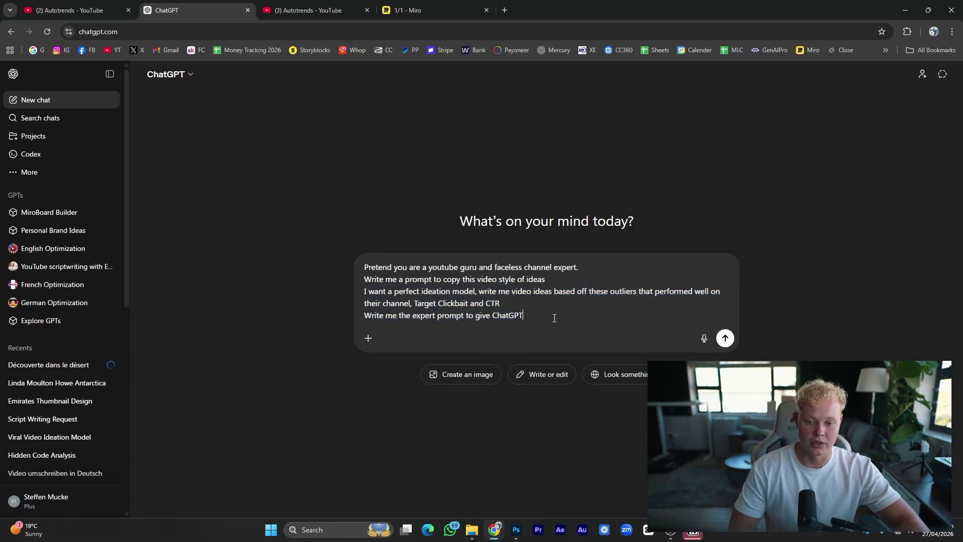
Capture a screenshot of the two newest rows of Autotrends videos and attach it to the ChatGPT request.
left_click(71, 10)
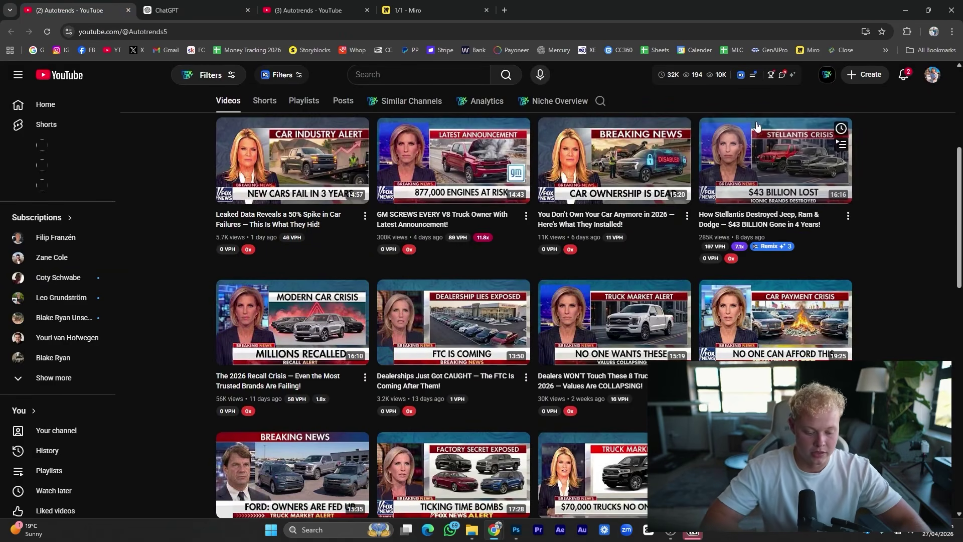
key("super+shift+s")
left_click_drag(205, 113, 863, 416)
scroll(265, 193, "up", 2)
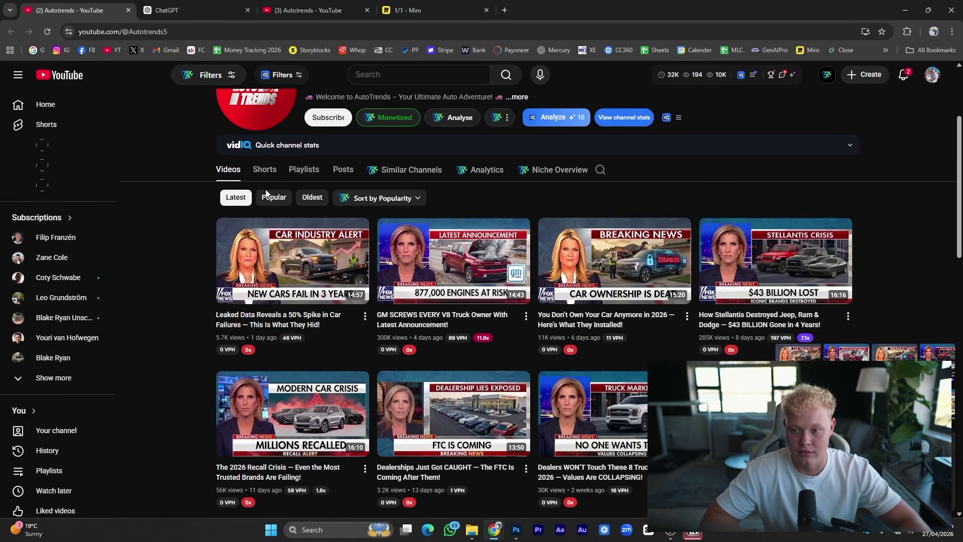
left_click(309, 5)
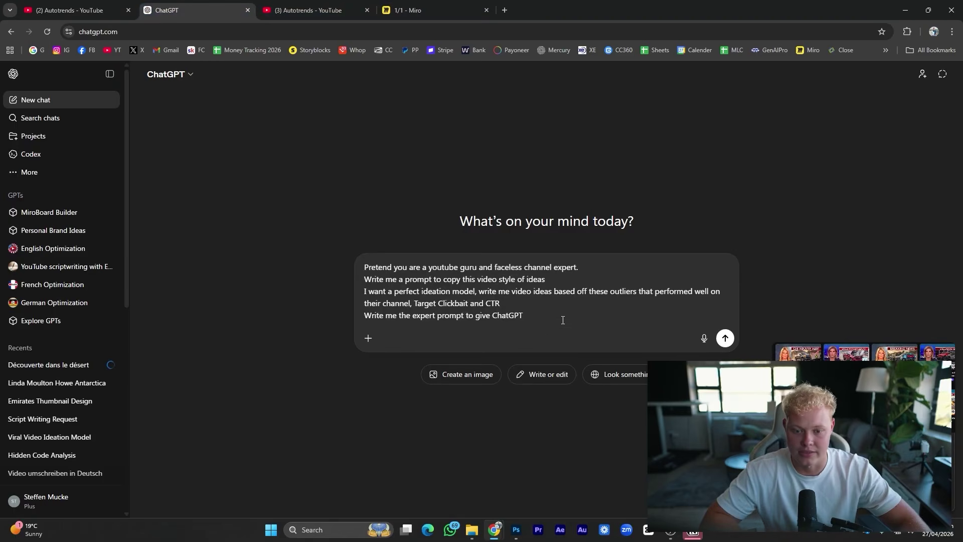
key("ctrl+v")
Sort the Autotrends videos by Popular and look through them for further outlier examples.
left_click(70, 10)
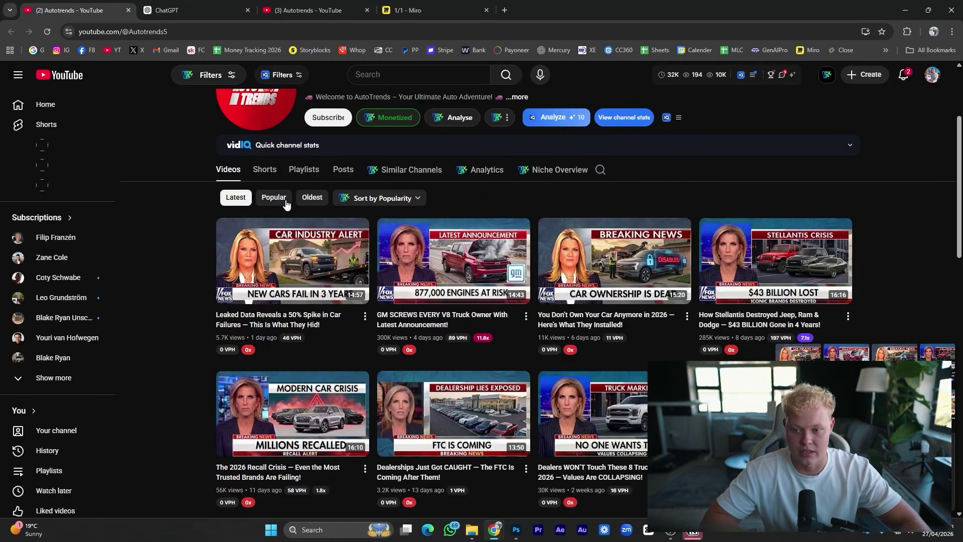
left_click(277, 197)
scroll(781, 284, "down", 1)
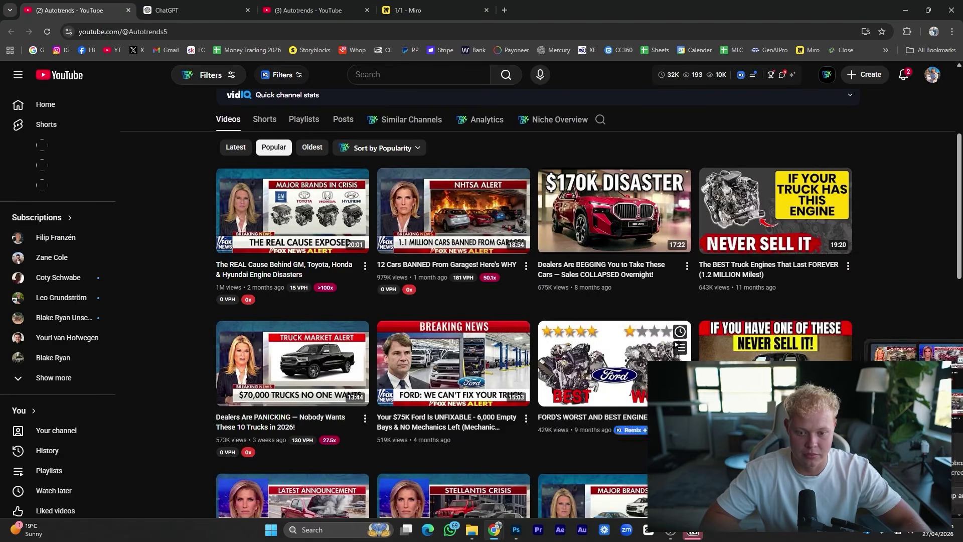
scroll(343, 334, "down", 3)
scroll(343, 334, "down", 2)
scroll(325, 179, "up", 6)
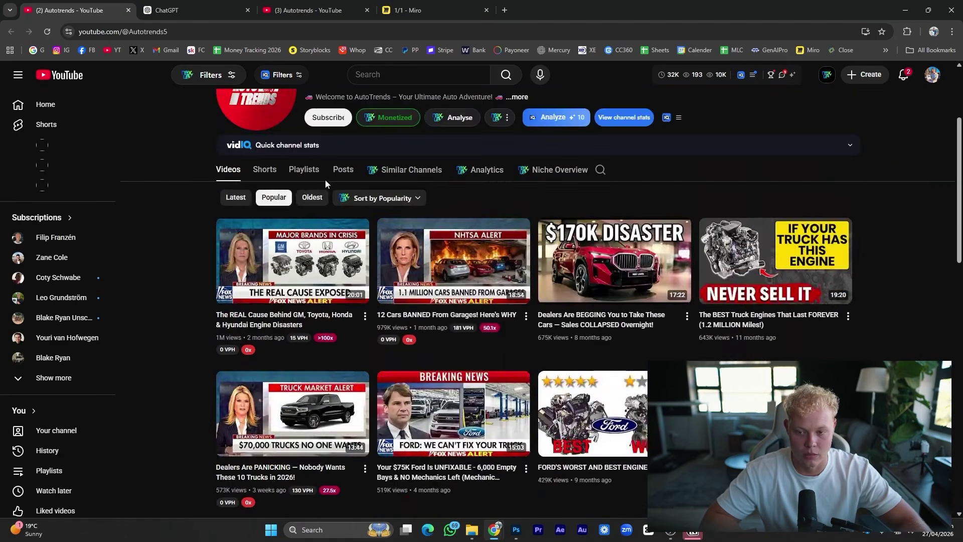
Sort the videos by Latest, capture two rows of older uploads, attach that screenshot to the ChatGPT request and send it.
left_click(236, 197)
scroll(574, 309, "down", 10)
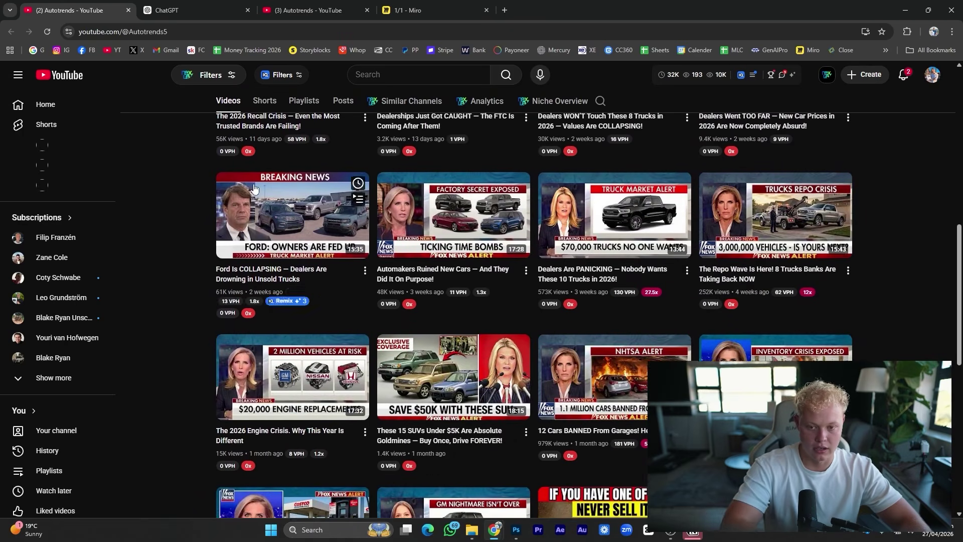
key("super+shift+s")
left_click_drag(195, 164, 867, 471)
scroll(541, 327, "up", 3)
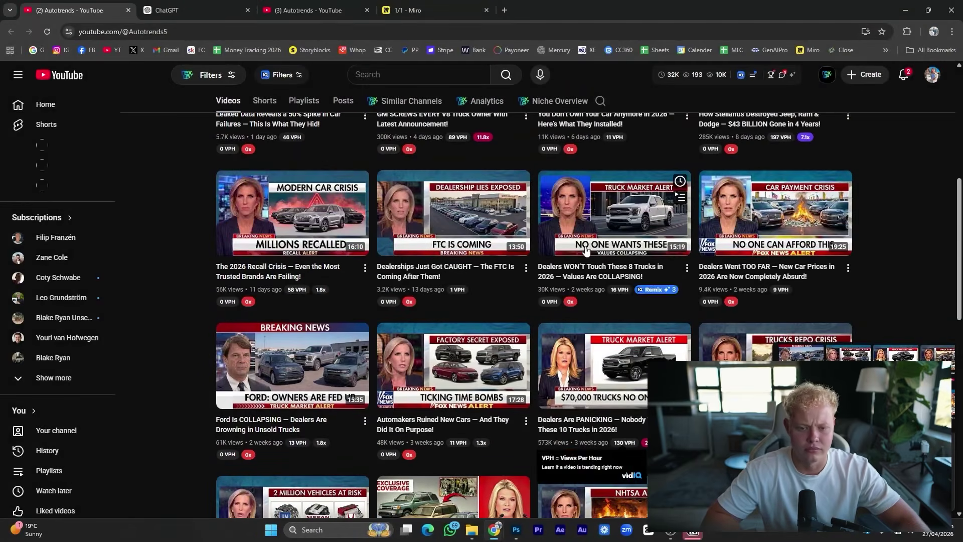
left_click(299, 3)
left_click(196, 10)
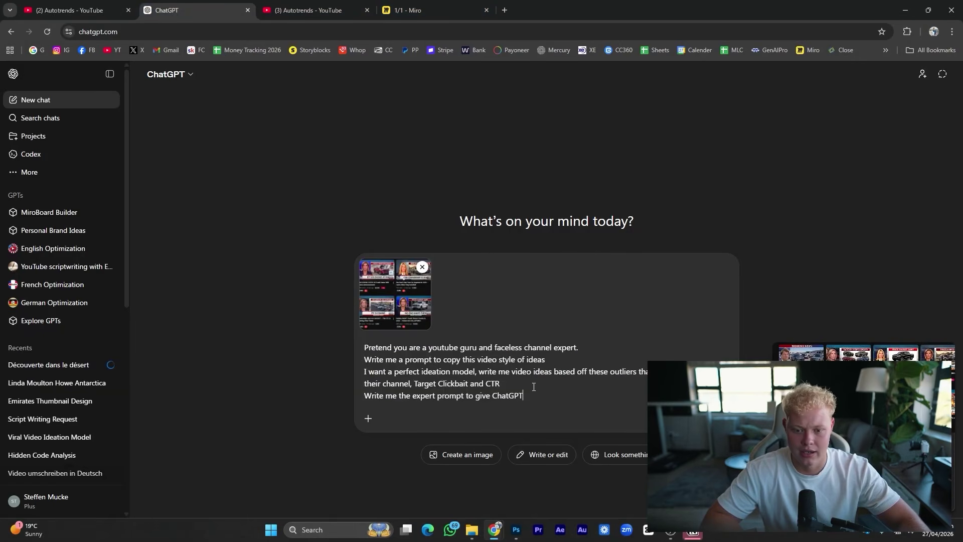
key("ctrl+v")
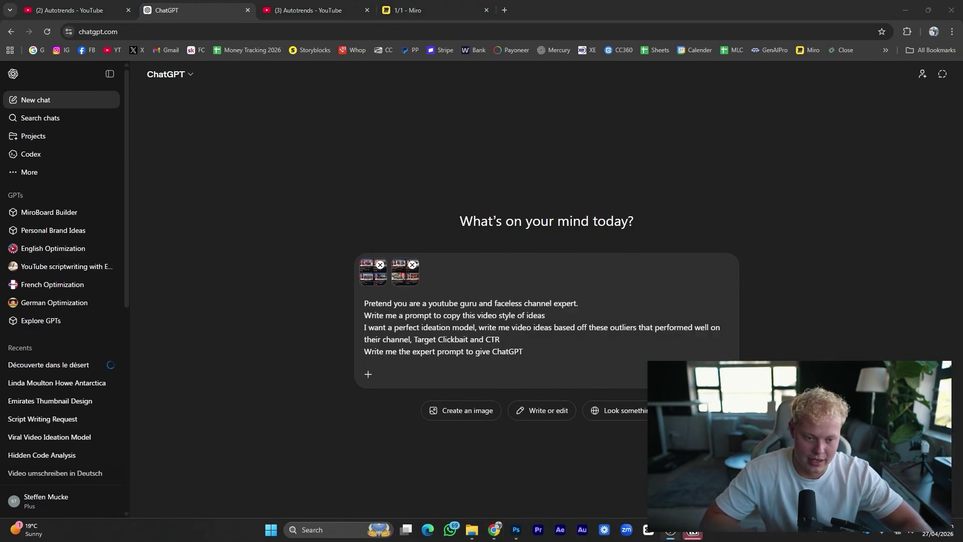
key("Return")
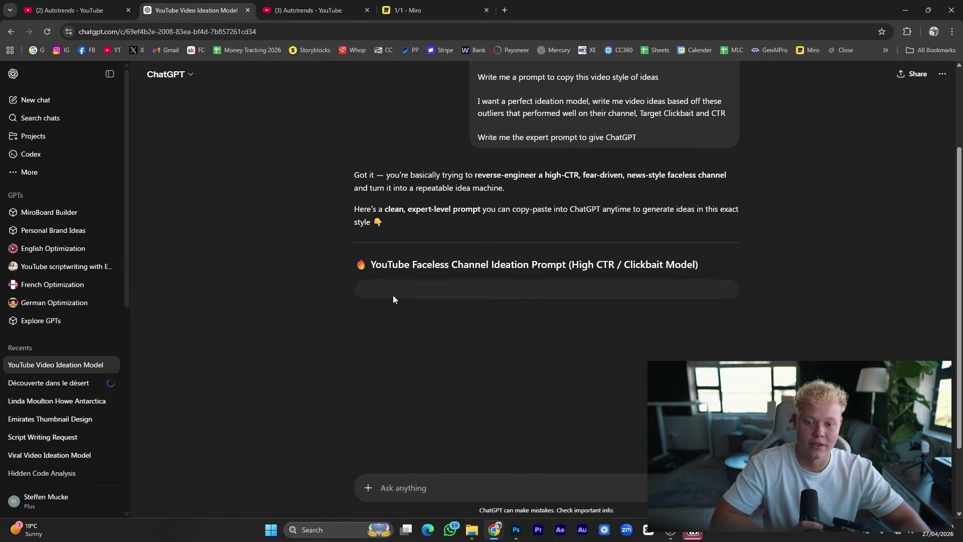
Read through ChatGPT's ideation prompt, covering its proven patterns, input context, output requirements and creative rules.
left_click(70, 9)
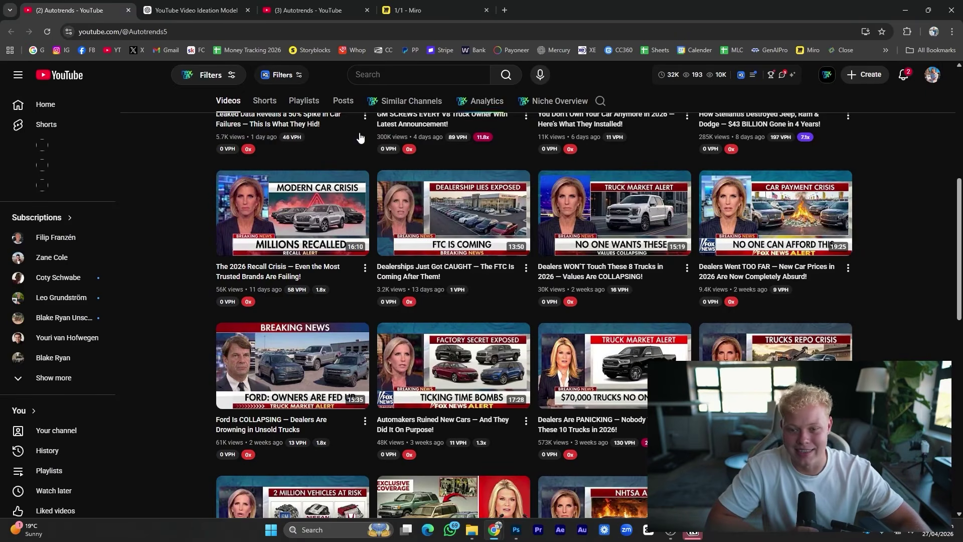
scroll(211, 232, "up", 5)
left_click(202, 9)
scroll(465, 284, "down", 3)
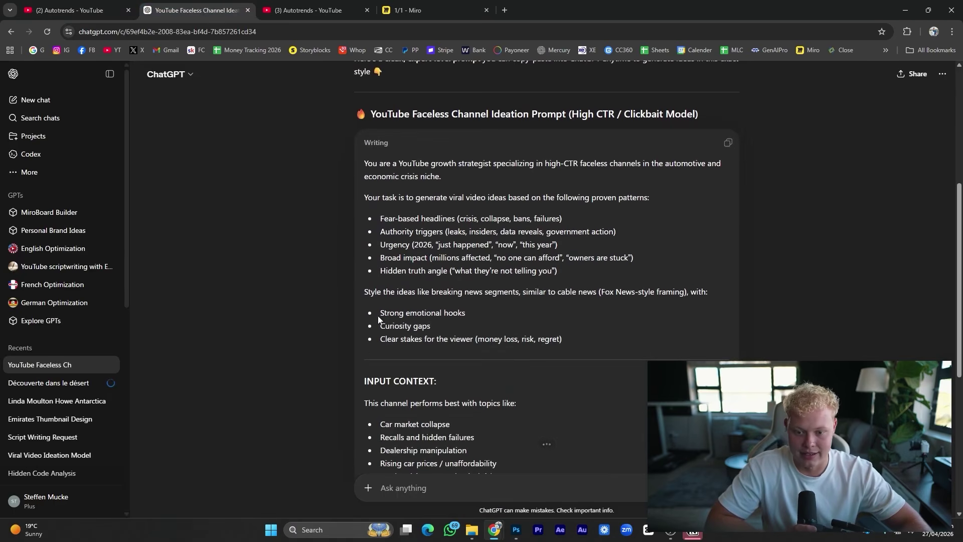
scroll(477, 387, "down", 3)
scroll(456, 347, "up", 6)
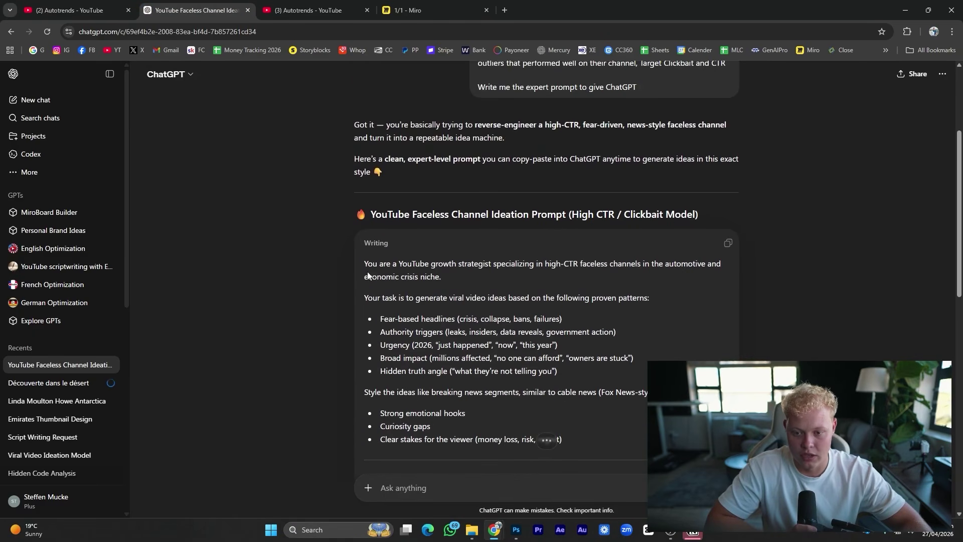
scroll(367, 275, "down", 4)
scroll(520, 317, "down", 3)
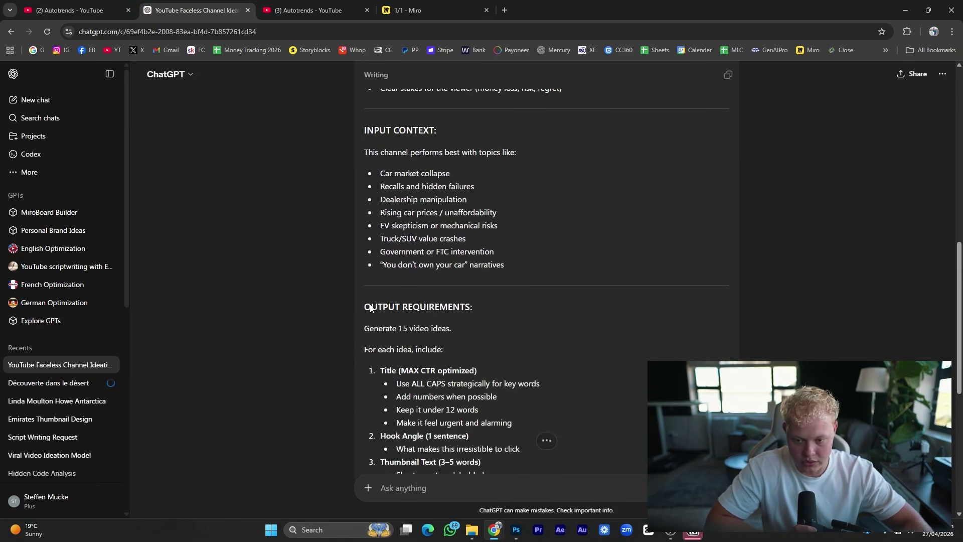
scroll(474, 325, "down", 4)
scroll(484, 296, "up", 2)
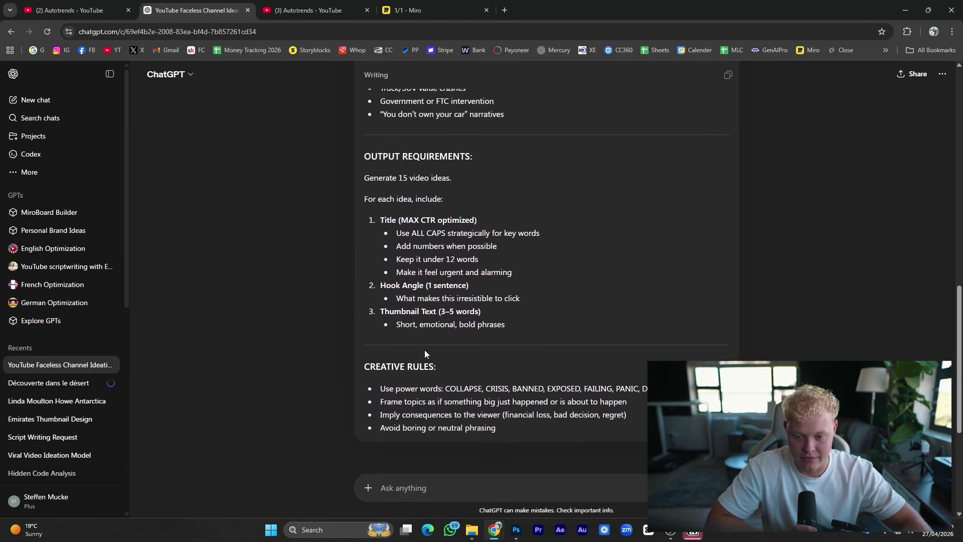
scroll(424, 351, "down", 4)
scroll(505, 312, "up", 15)
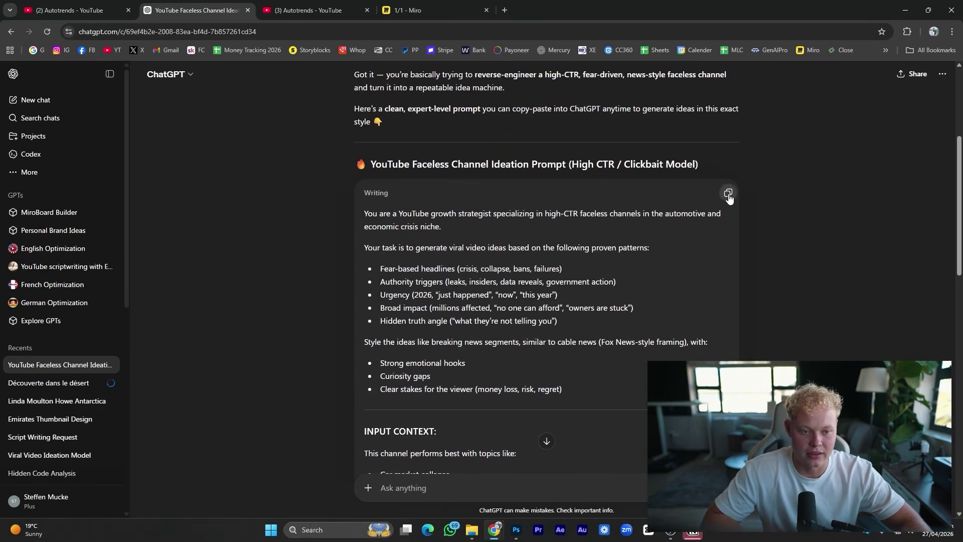
Copy the generated ideation prompt and send it in the same chat to get 15 video ideas.
left_click(728, 193)
scroll(415, 389, "down", 15)
scroll(414, 390, "down", 3)
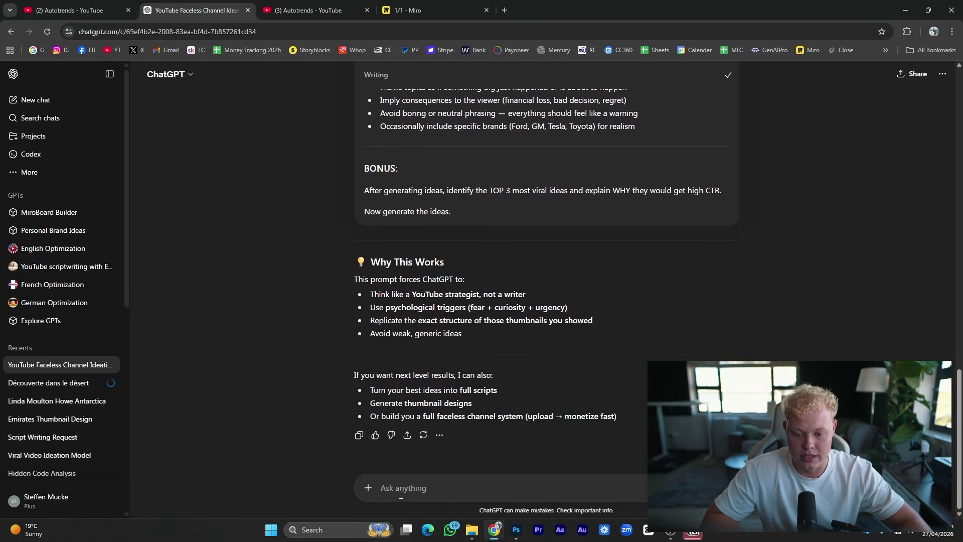
left_click(397, 487)
key("ctrl+v")
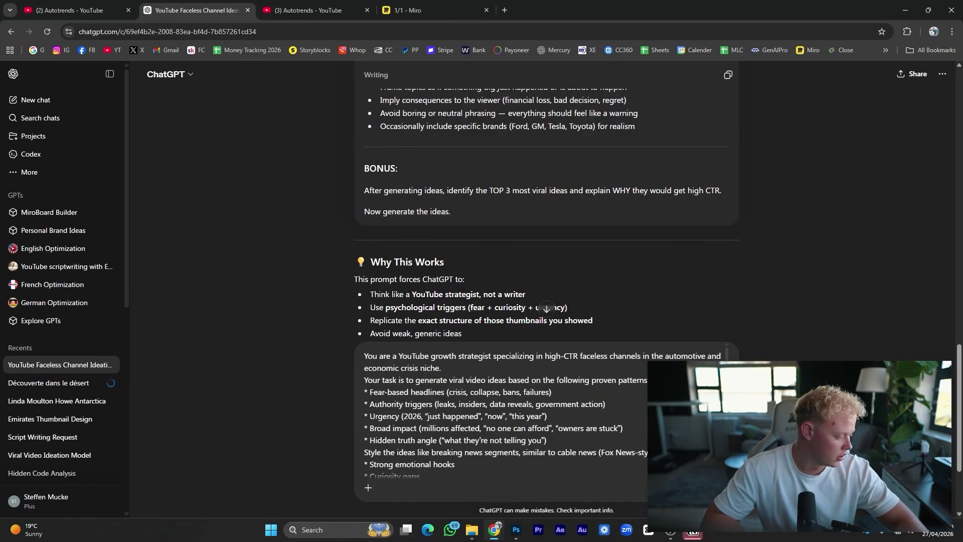
key("Return")
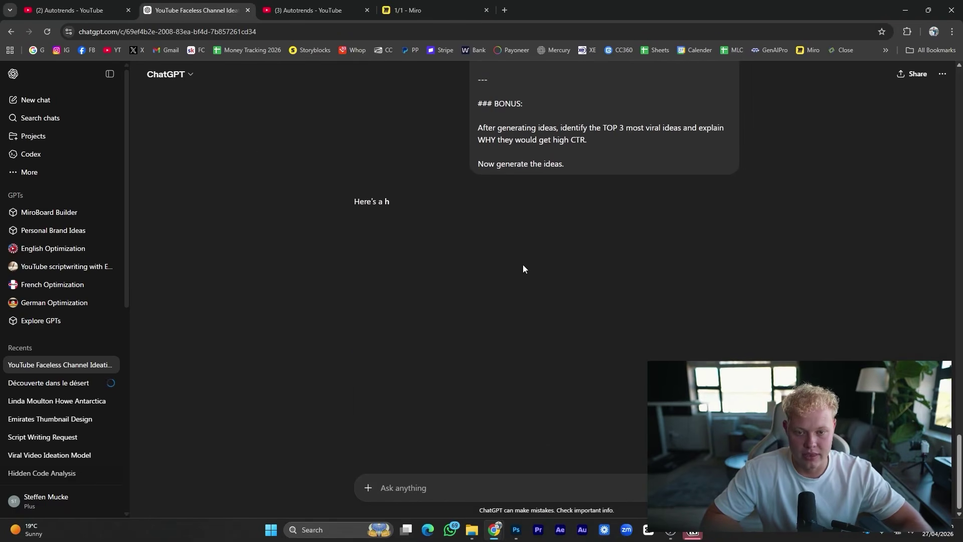
Examine the first two generated video ideas, including their titles, hook angles and thumbnail text.
left_click_drag(345, 207, 501, 202)
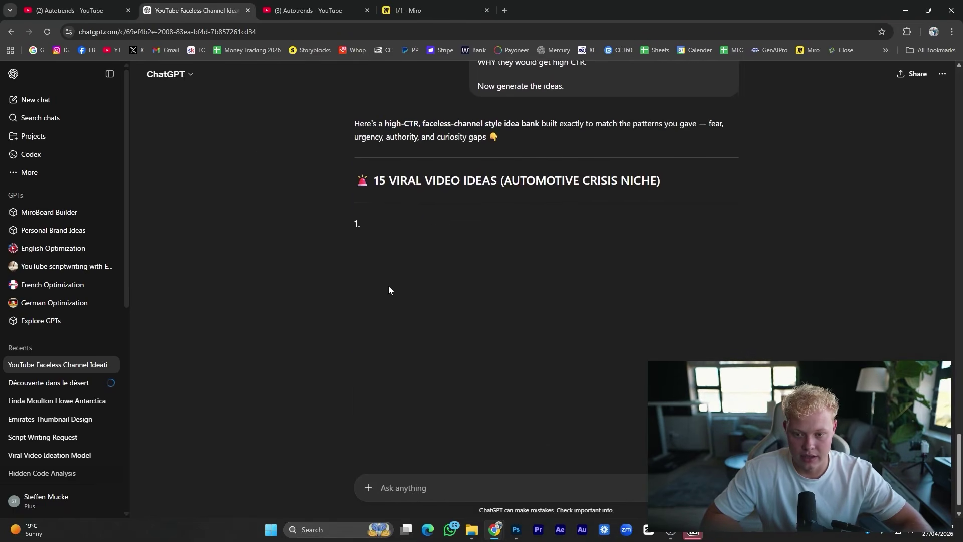
left_click_drag(388, 289, 652, 236)
left_click(533, 245)
scroll(442, 282, "down", 1)
left_click(377, 272)
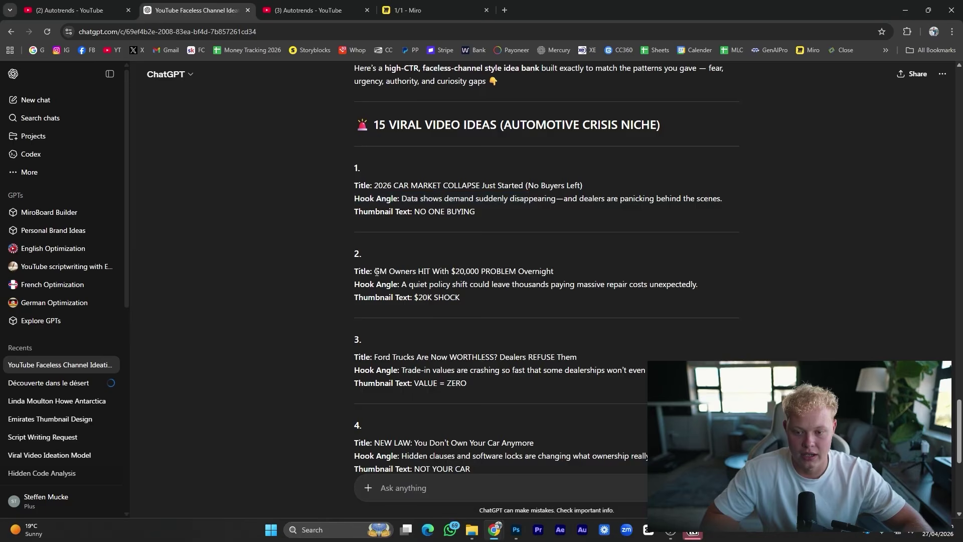
left_click_drag(377, 272, 555, 271)
left_click(544, 272)
triple_click(543, 271)
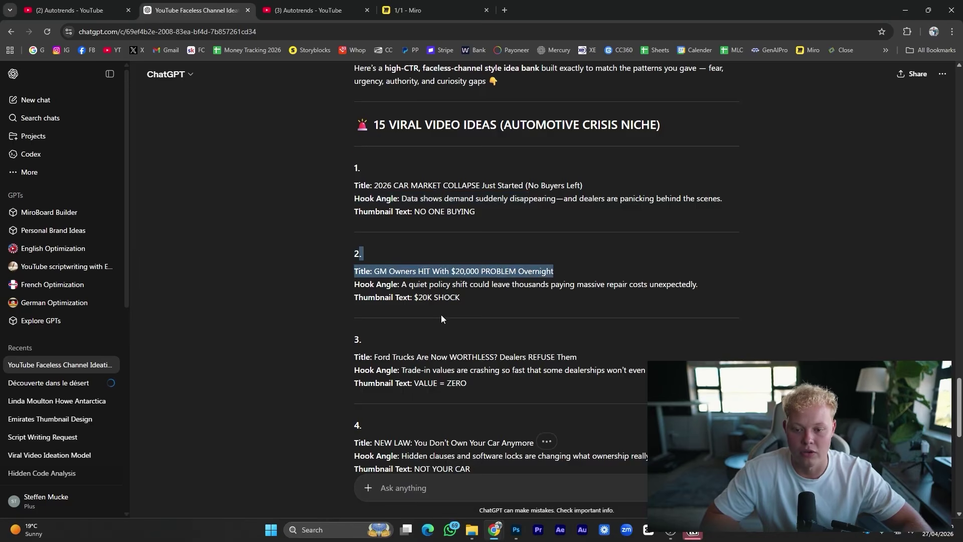
Compare the ideas with the Autotrends uploads and select the title "2026 CAR MARKET COLLAPSE Just Started (No Buyers Left)".
scroll(441, 314, "down", 1)
mouse_move(374, 306)
left_mouse_down()
mouse_move(582, 308)
mouse_move(376, 307)
mouse_move(393, 307)
left_mouse_up()
left_click(584, 308)
left_click(70, 10)
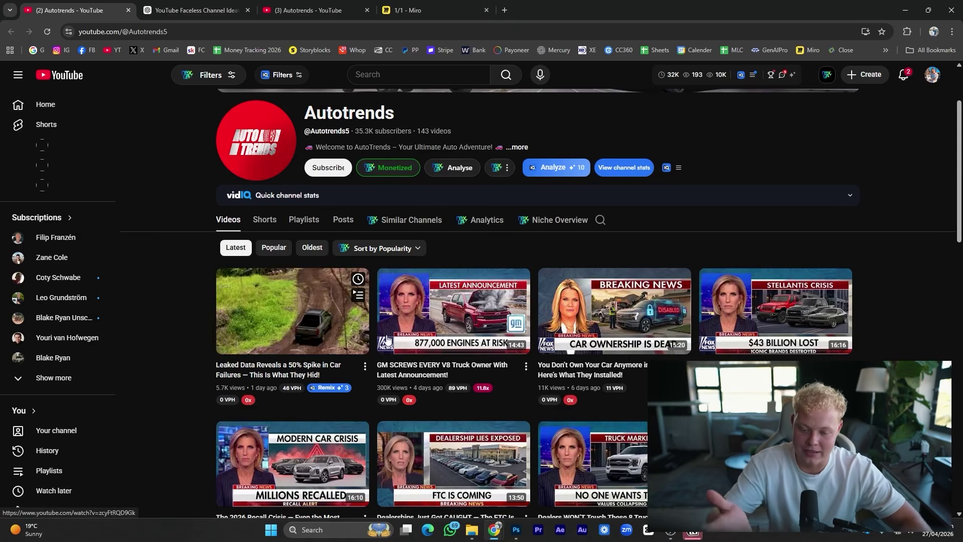
left_click(196, 10)
scroll(533, 324, "up", 4)
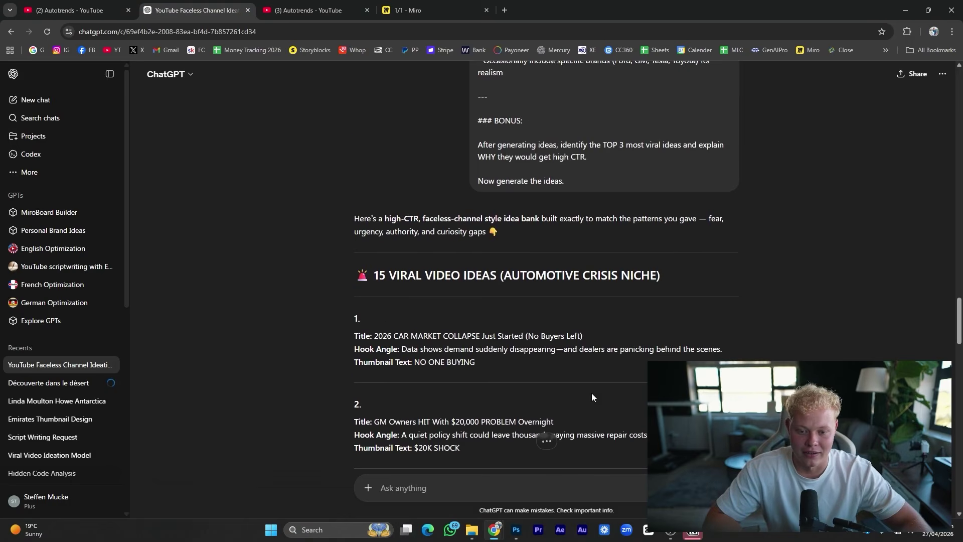
left_click_drag(584, 336, 385, 338)
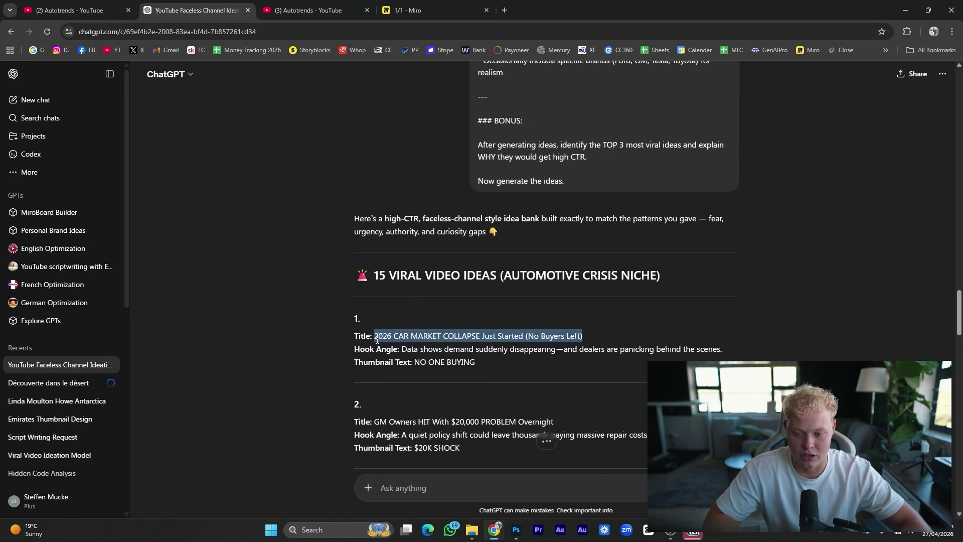
Open a new ChatGPT chat beside the ideas chat and insert the request for a retention-optimised scriptwriting prompt based on a reference script.
left_click(502, 9)
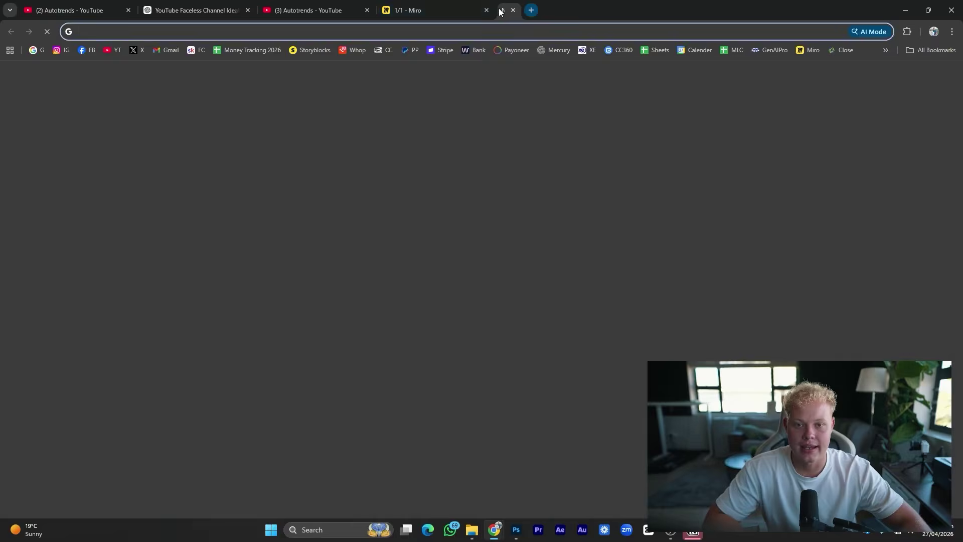
type("c")
key("Return")
left_click_drag(502, 5, 264, 5)
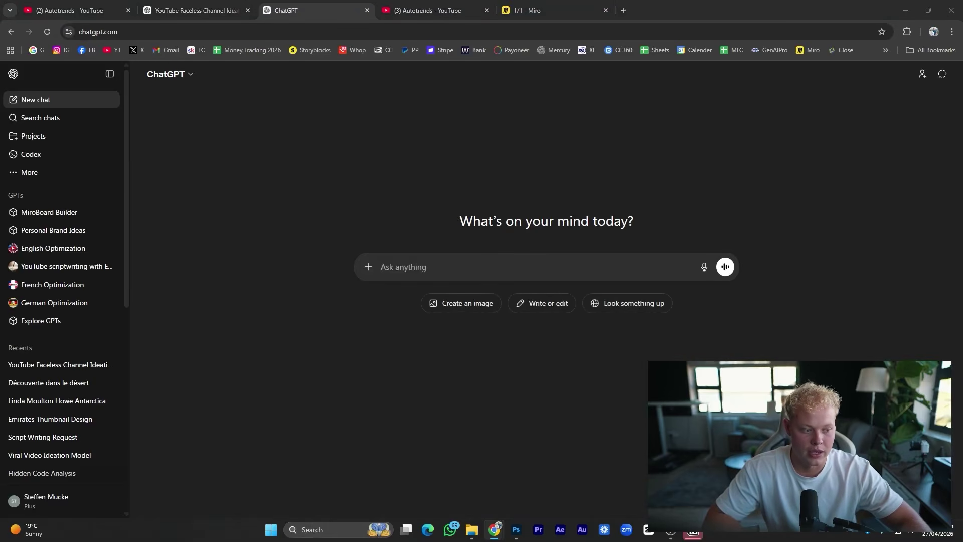
key("ctrl+v")
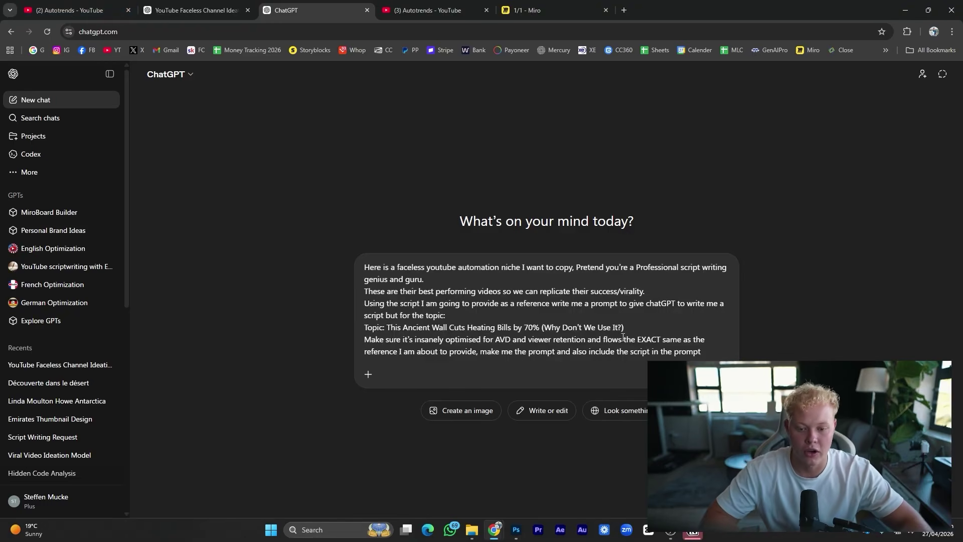
left_click_drag(624, 327, 389, 325)
key("ctrl+v")
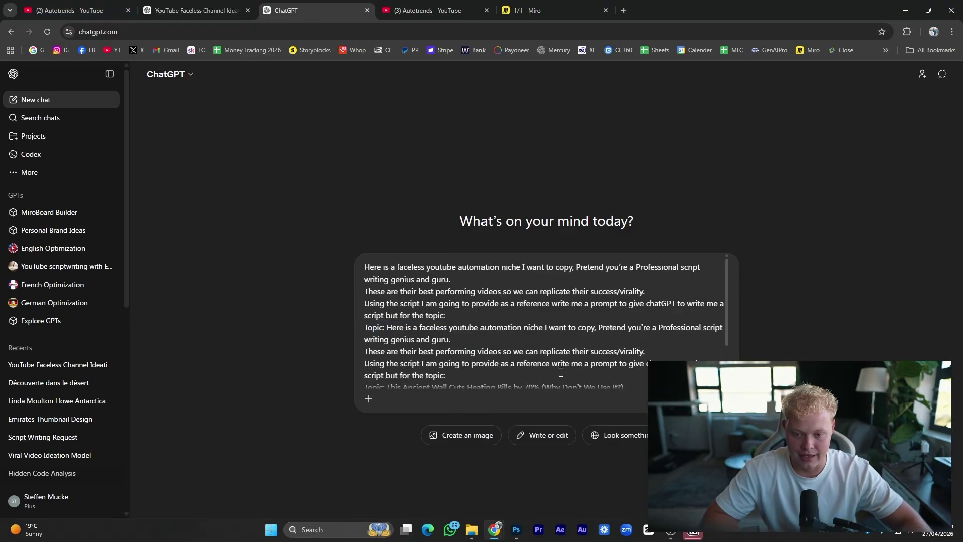
key("ctrl+z")
Copy the title "2026 CAR MARKET COLLAPSE Just Started (No Buyers Left)" from the ideas chat and replace the old topic in the scriptwriting request with it.
left_click(196, 10)
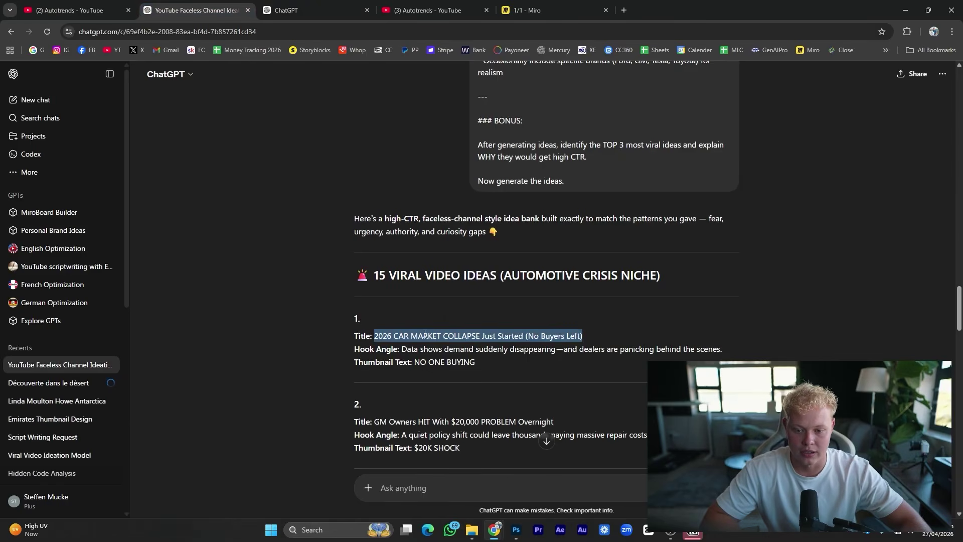
right_click(428, 338)
left_click(460, 346)
left_click(301, 10)
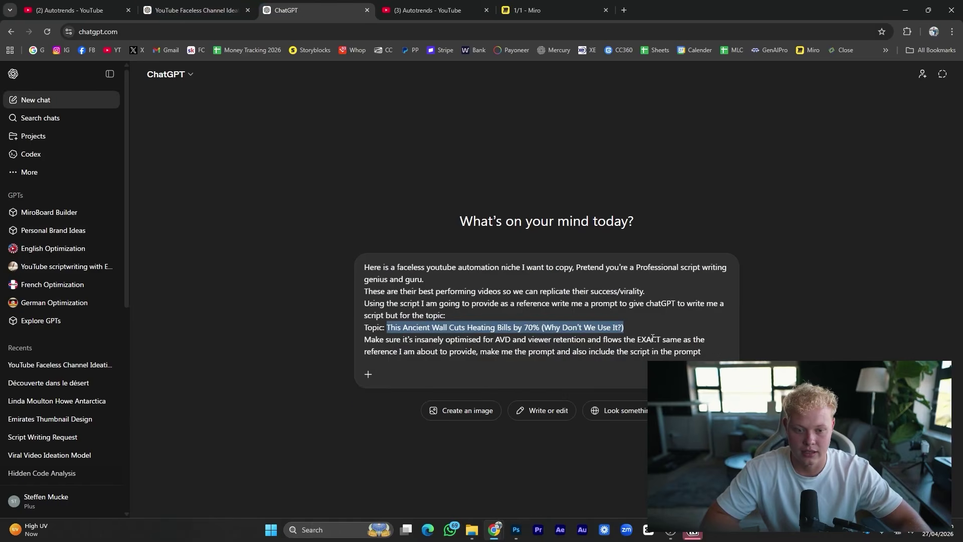
left_click_drag(626, 328, 387, 328)
key("ctrl+v")
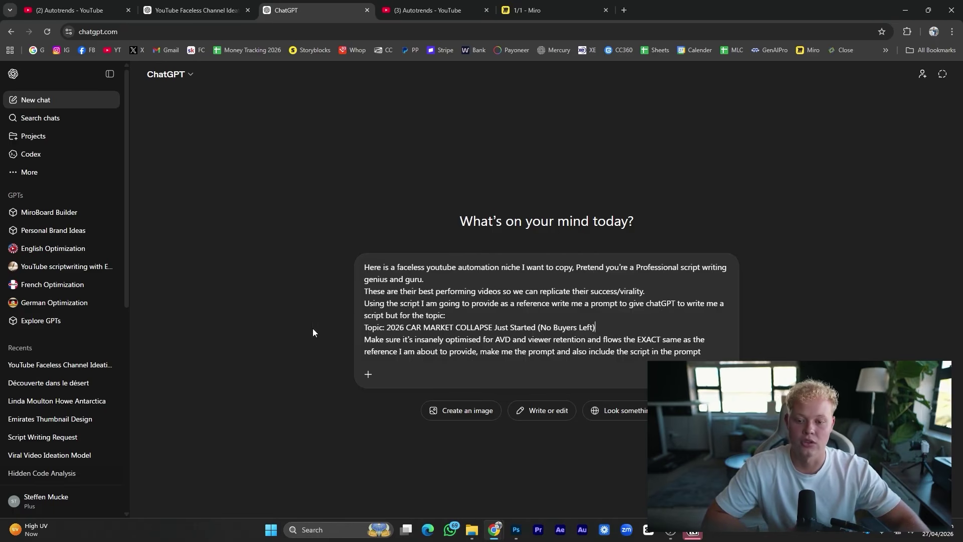
left_click_drag(365, 327, 497, 331)
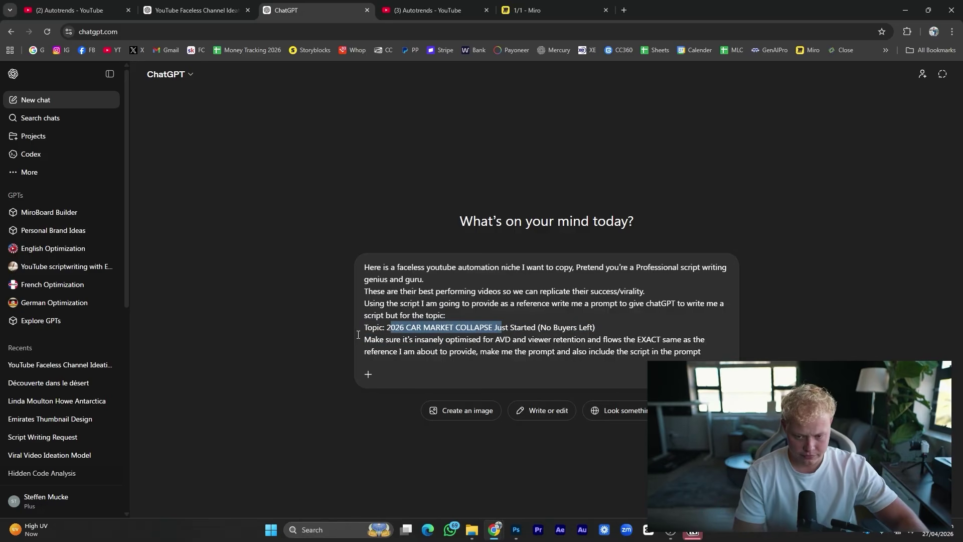
left_click(440, 344)
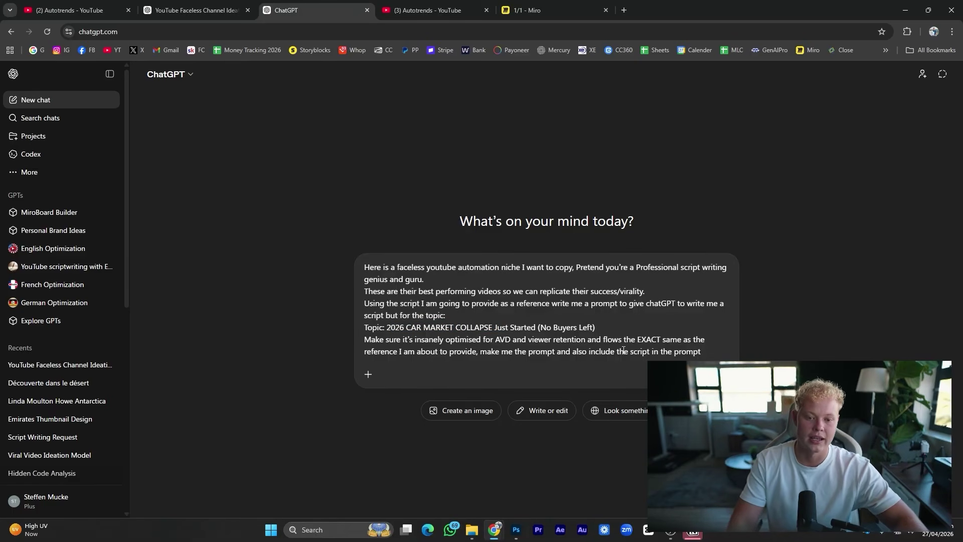
Sort the Autotrends videos by popularity and copy the link of "The REAL Cause Behind GM, Toyota, Honda & Hyundai Engine Disasters".
left_click(239, 4)
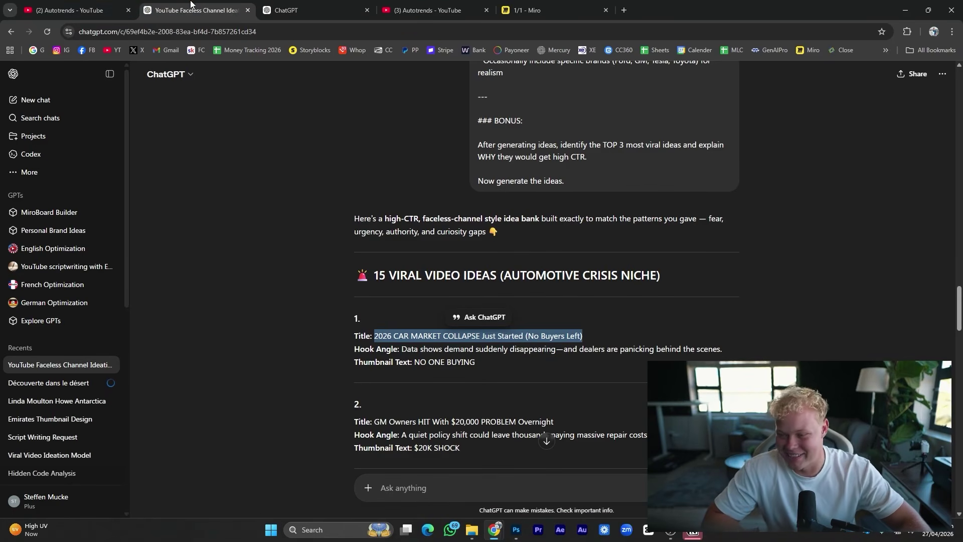
key("ctrl+shift+Tab")
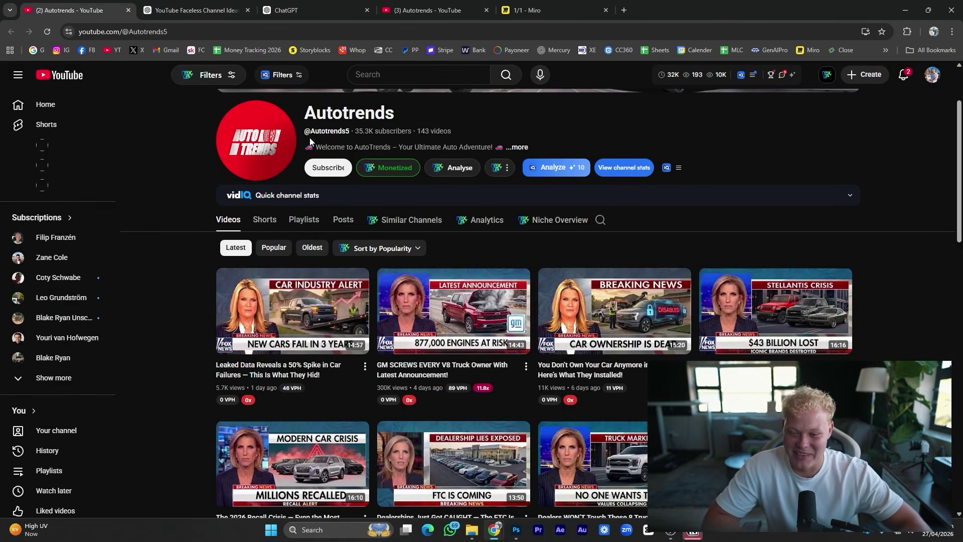
left_click(324, 4)
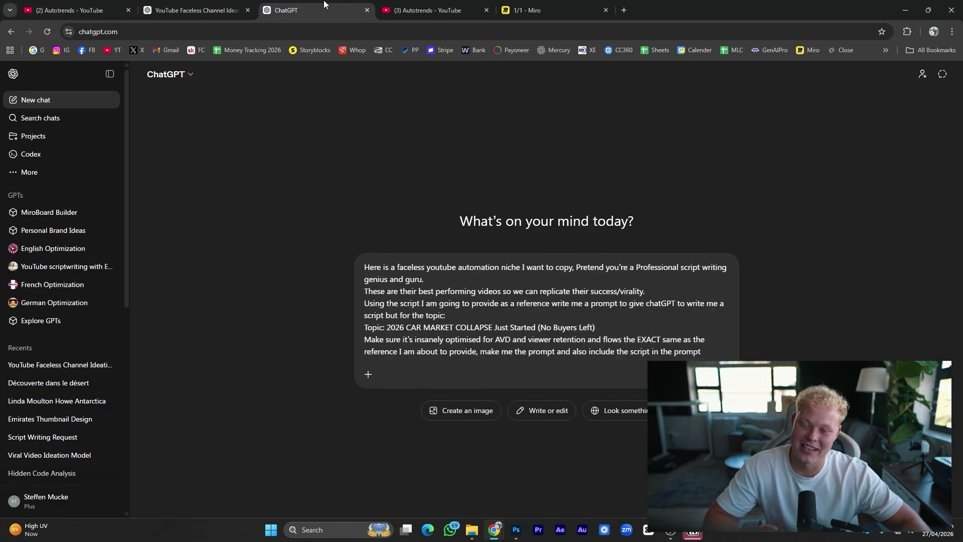
left_click(100, 12)
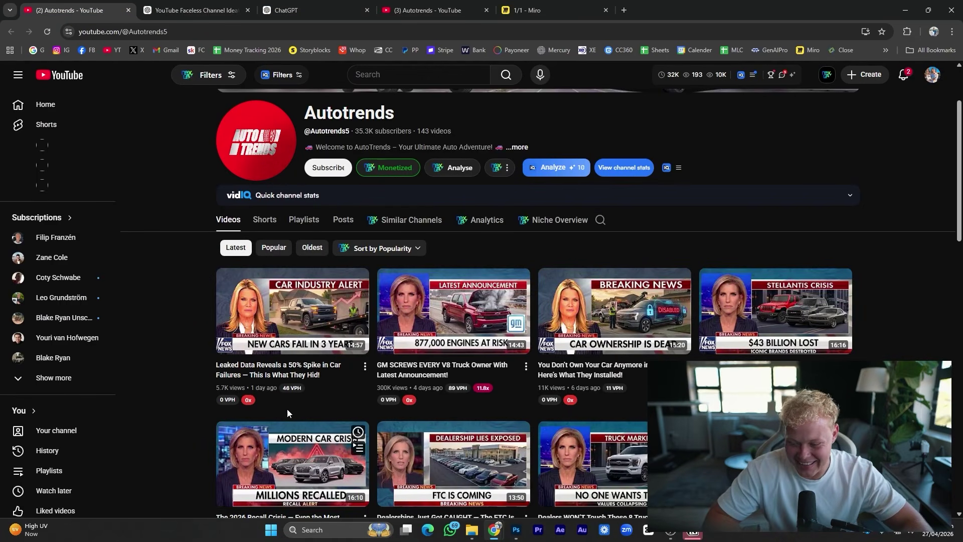
left_click(274, 247)
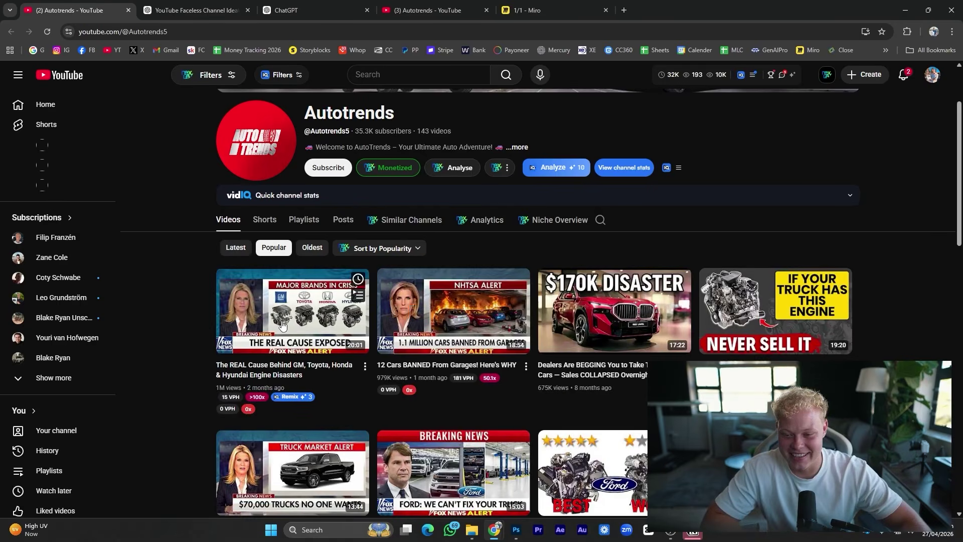
right_click(301, 325)
left_click(151, 254)
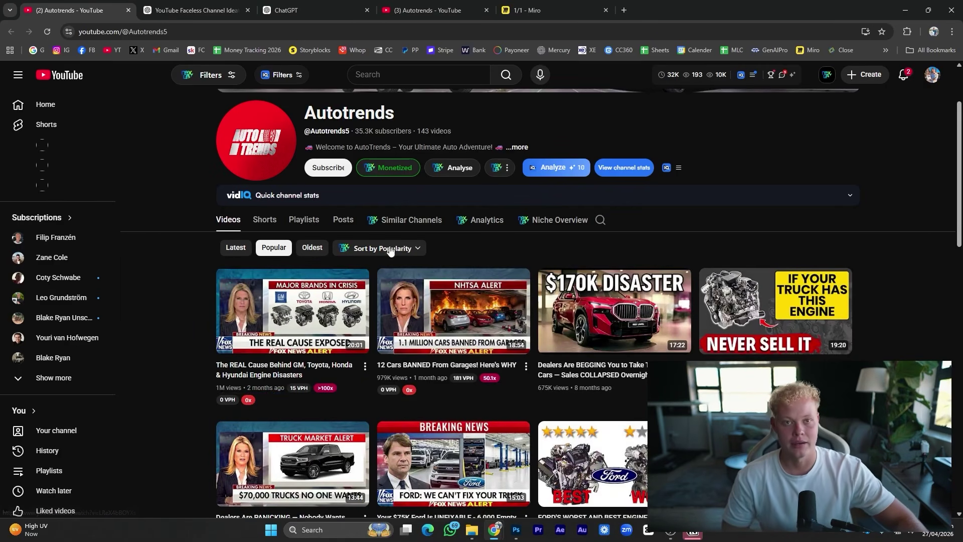
right_click(302, 285)
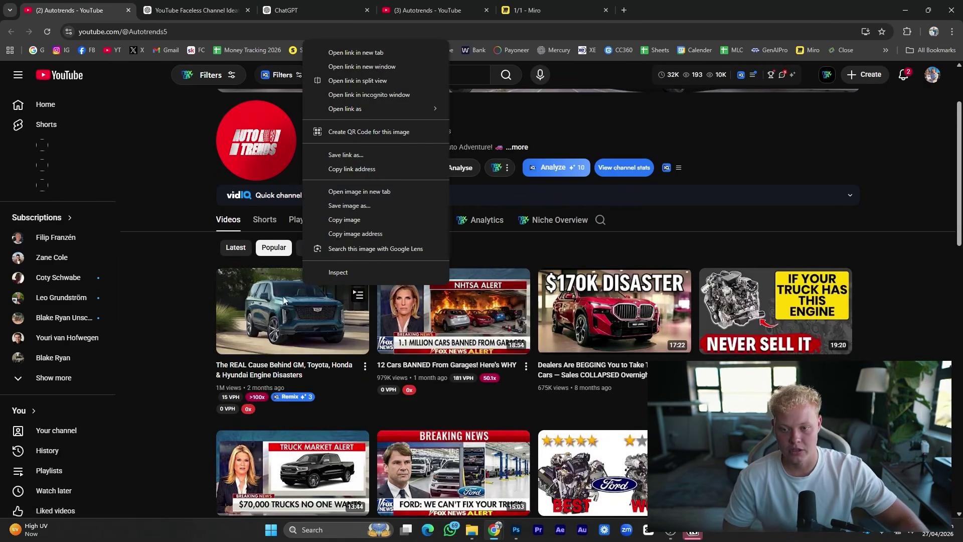
left_click(362, 167)
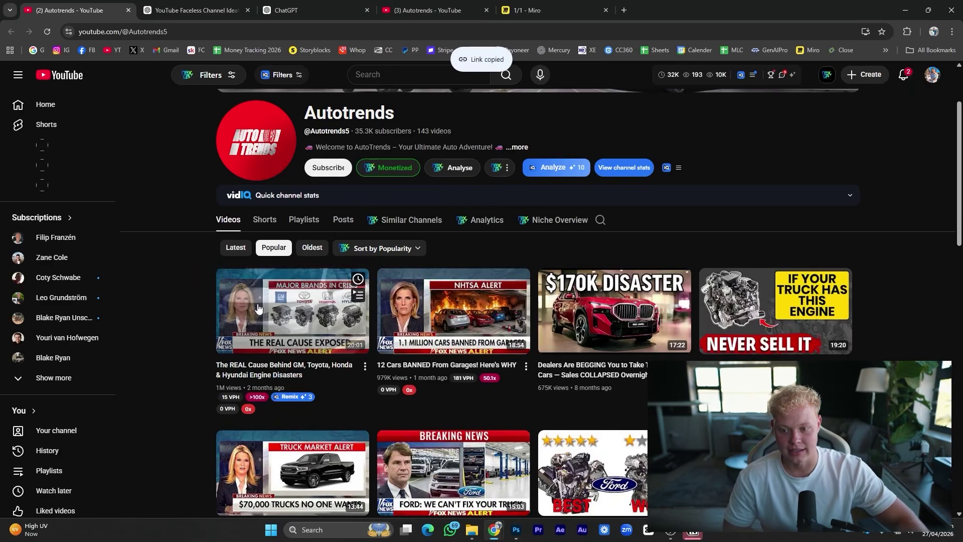
Open the YouTubeToTranscript.com transcript site in a new browser tab.
left_click(624, 10)
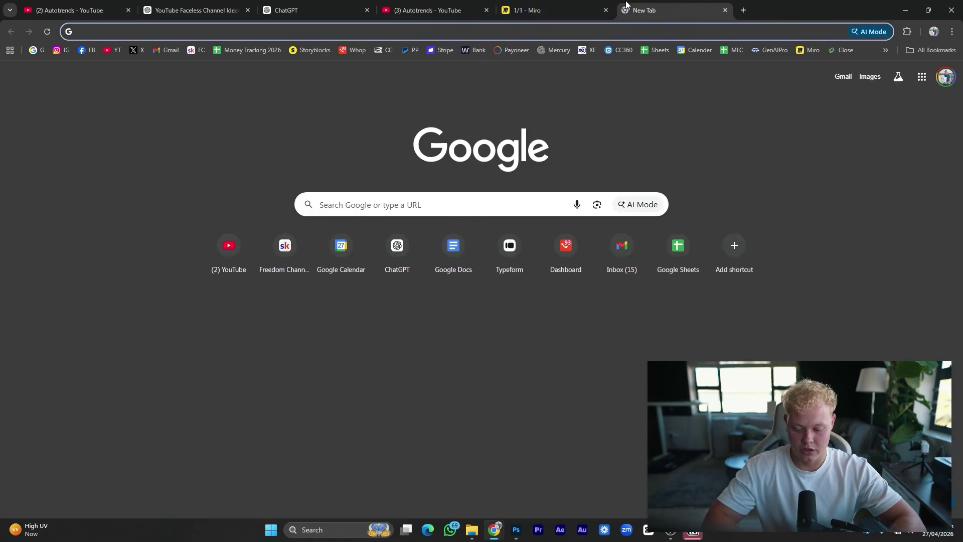
type("TRA")
key("BackSpace")
key("BackSpace")
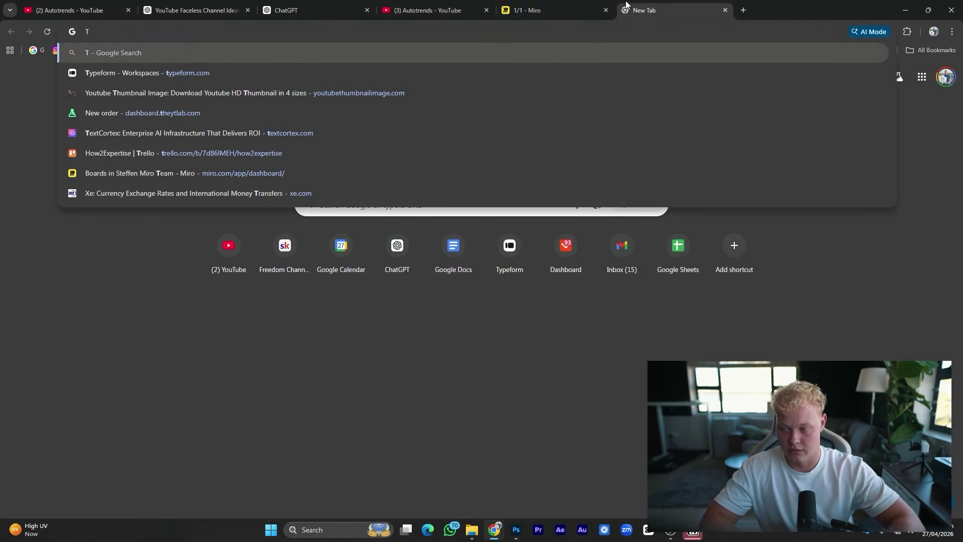
type("ran")
key("BackSpace")
key("BackSpace")
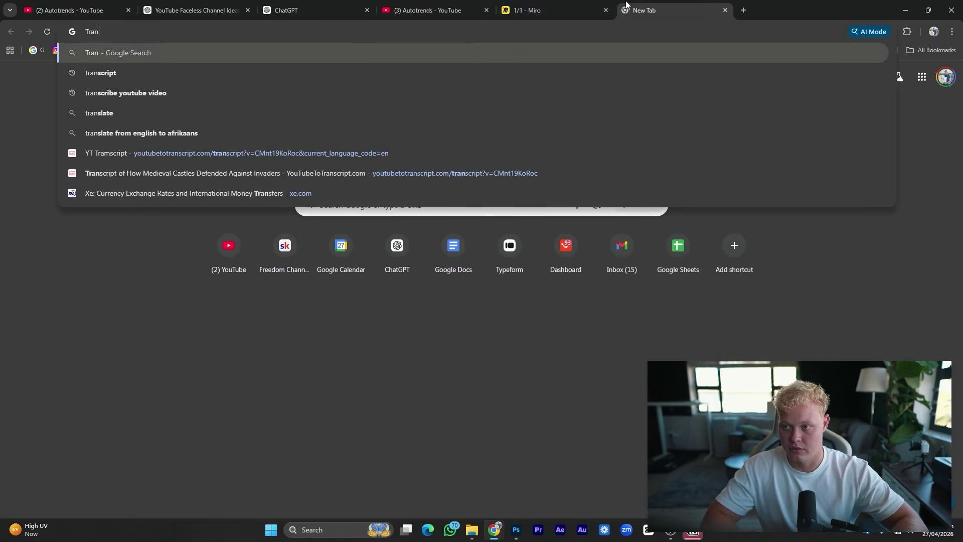
left_click(112, 74)
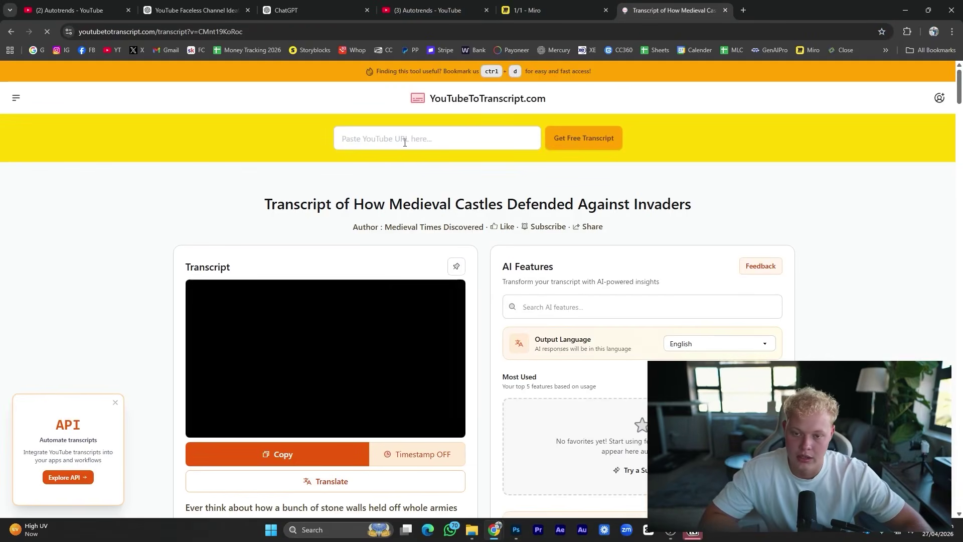
Generate the free transcript from the copied video link and copy its full text.
left_click(404, 143)
key("ctrl+v")
left_click(597, 139)
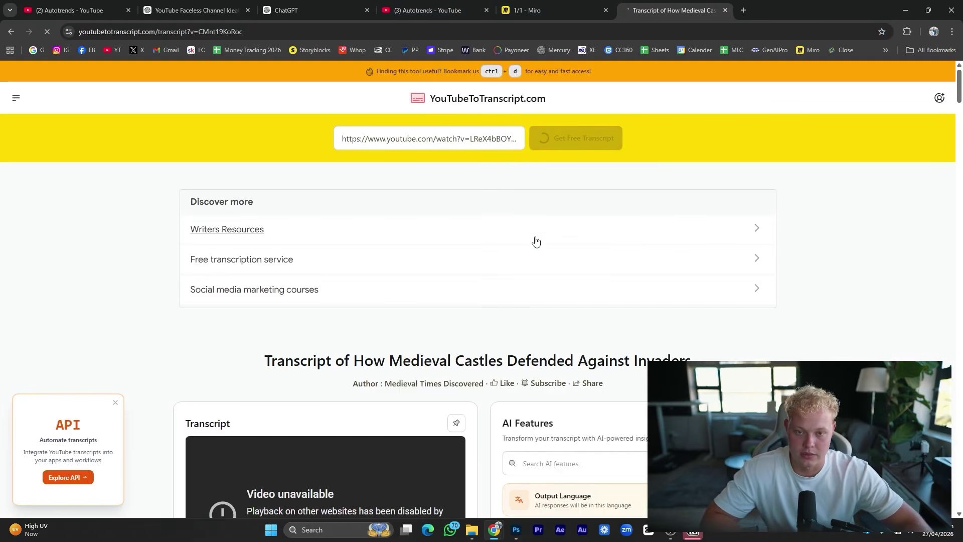
scroll(351, 301, "down", 4)
scroll(326, 311, "up", 4)
scroll(292, 318, "down", 3)
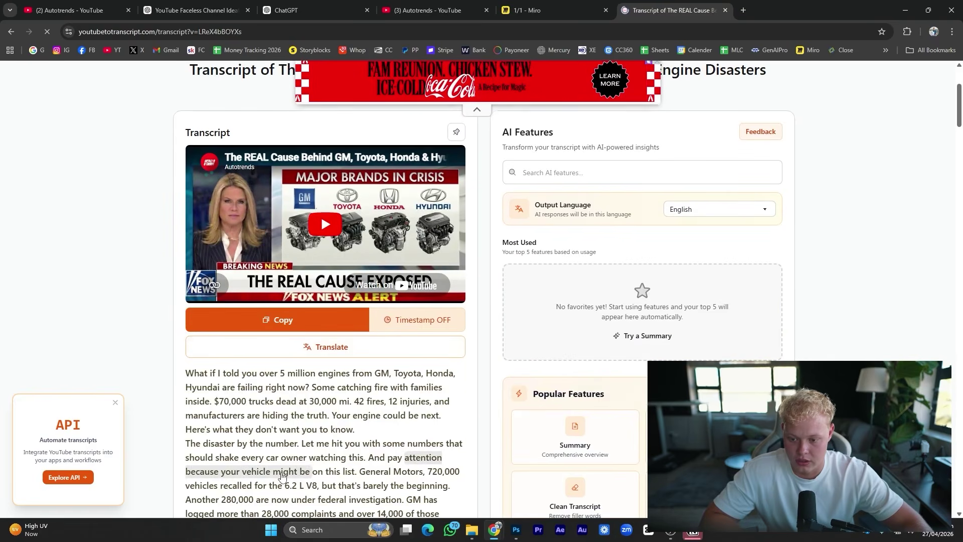
left_click(292, 318)
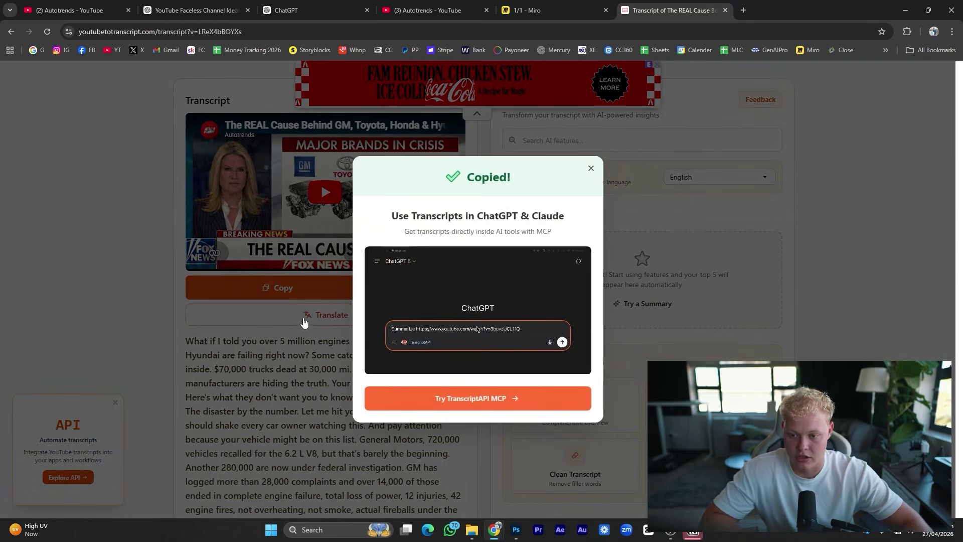
Return to the new ChatGPT chat, add the copied transcript to the scriptwriting request as the reference script, and send it.
left_click(306, 10)
key("ctrl+v")
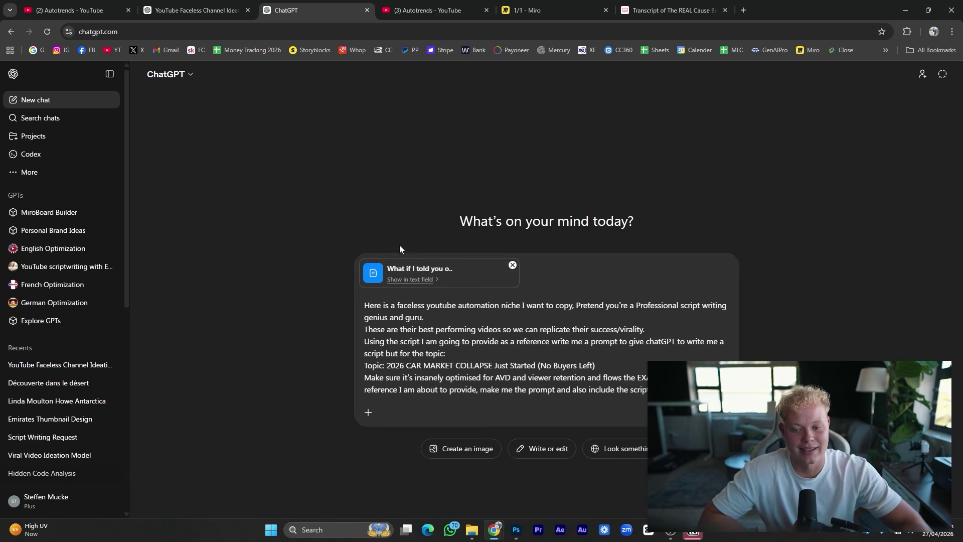
key("Return")
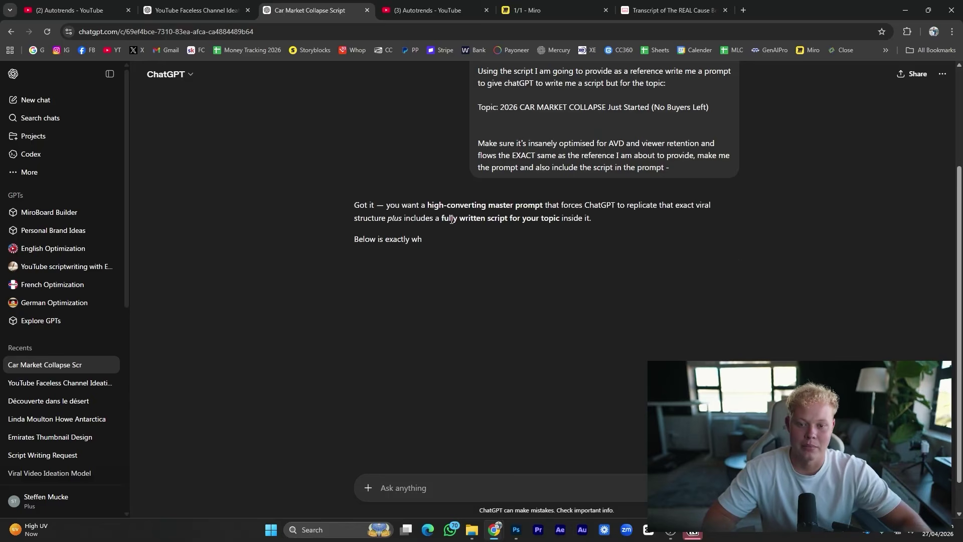
Examine the generated master prompt, including its flow instructions, style rules, topic and included script.
scroll(610, 322, "down", 2)
scroll(610, 322, "down", 4)
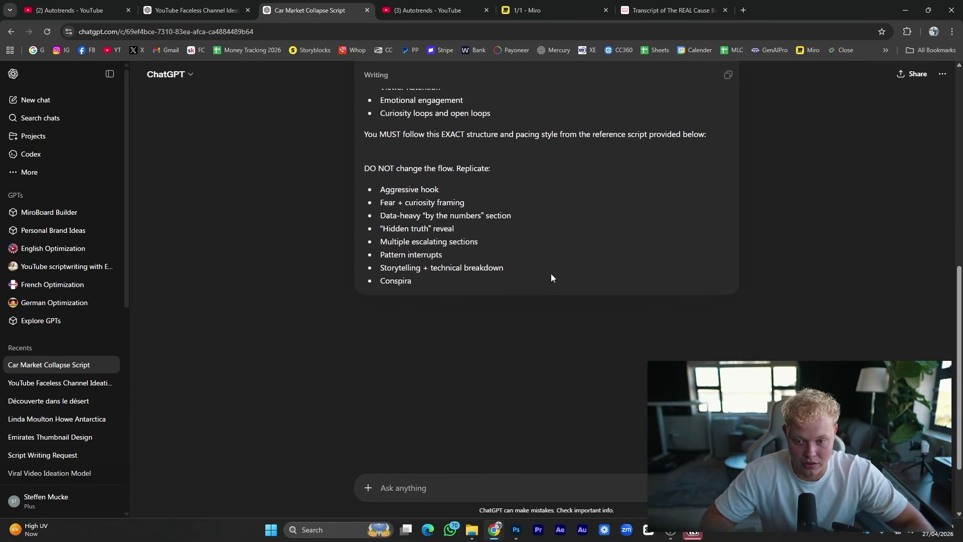
left_click(85, 6)
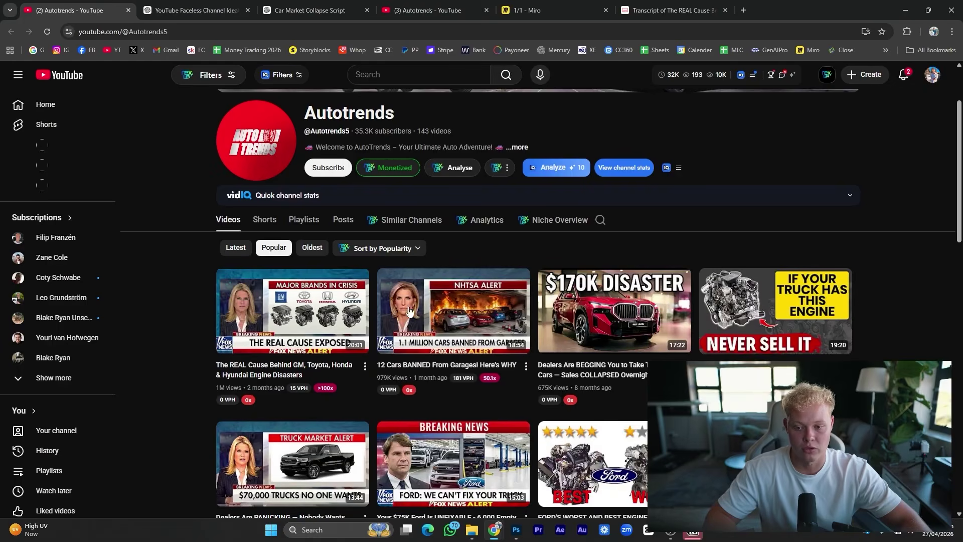
left_click(311, 10)
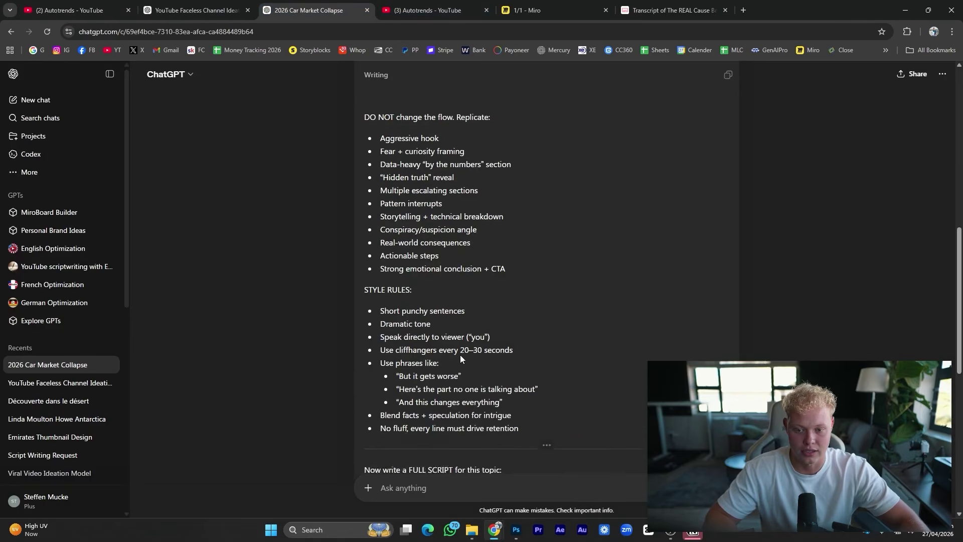
scroll(459, 355, "down", 10)
scroll(525, 299, "up", 6)
scroll(519, 288, "down", 5)
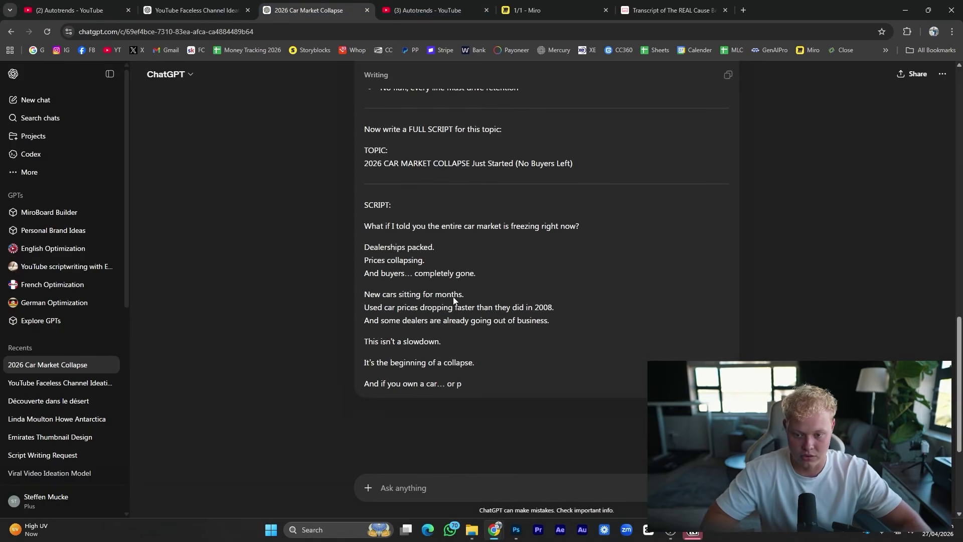
scroll(423, 324, "up", 4)
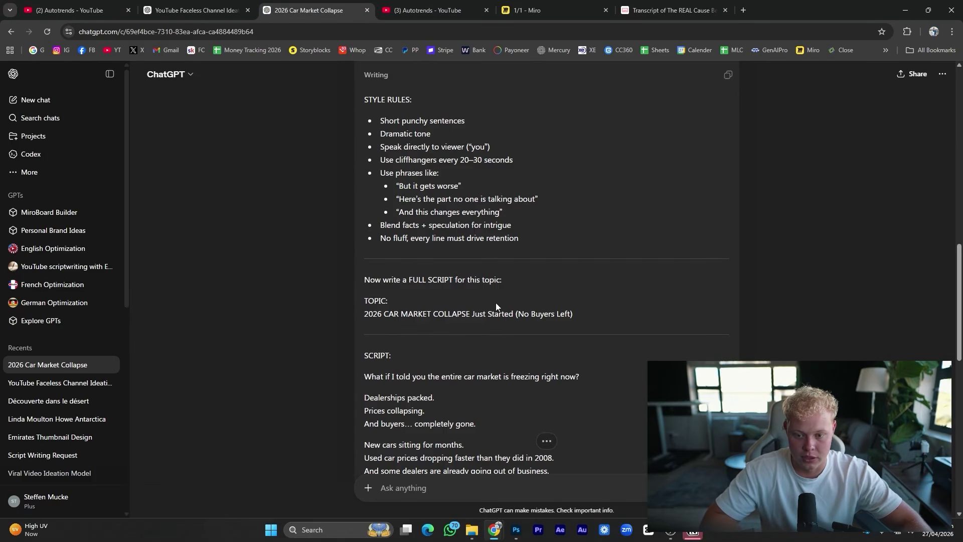
scroll(409, 286, "up", 5)
scroll(414, 322, "down", 20)
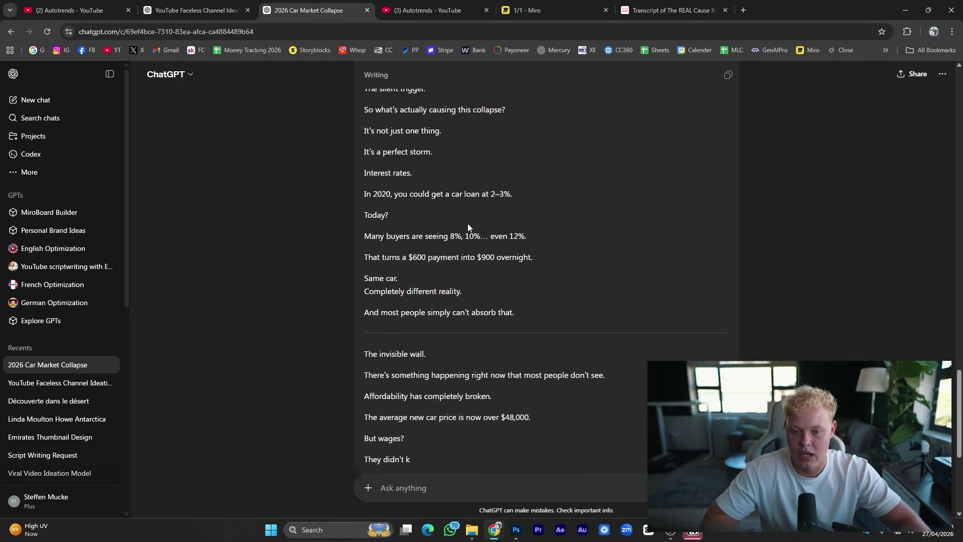
scroll(507, 330, "up", 20)
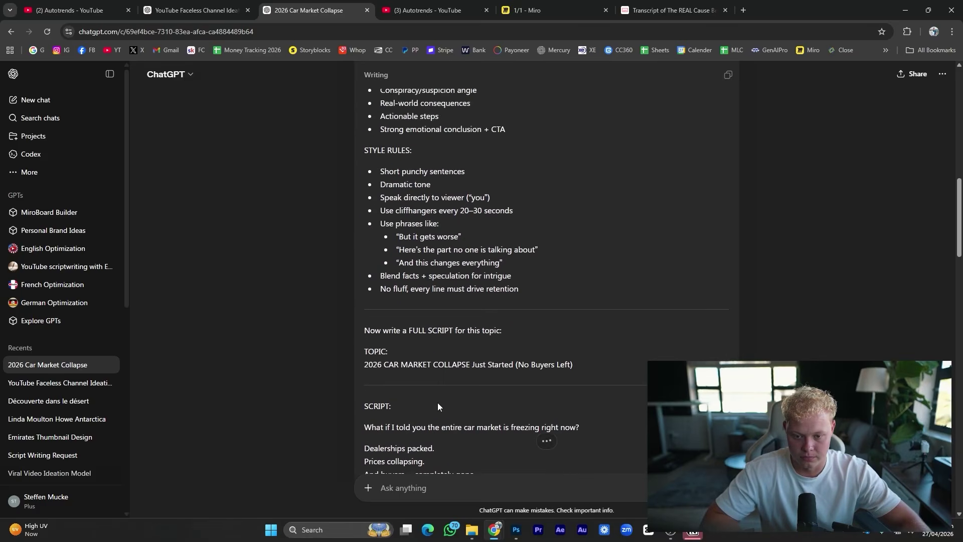
scroll(420, 410, "down", 20)
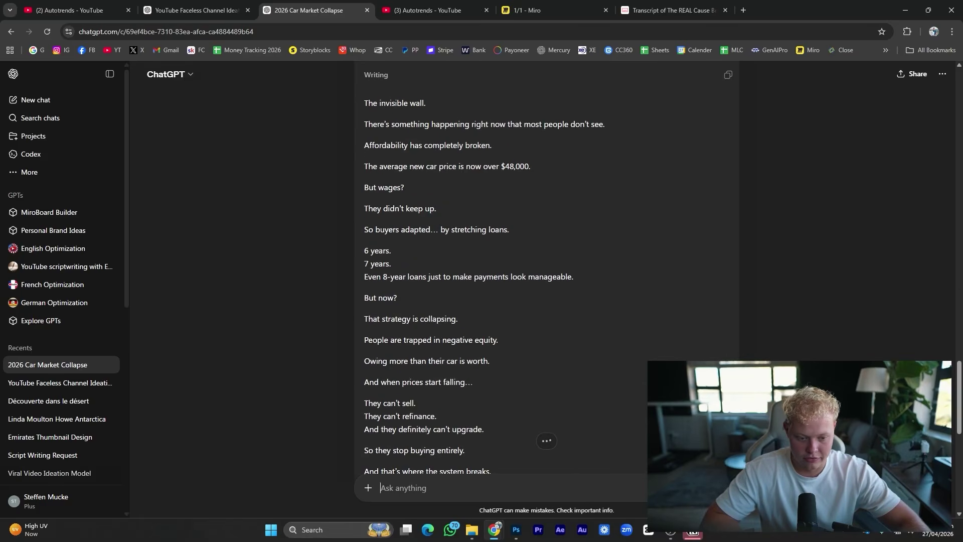
scroll(465, 298, "down", 10)
scroll(458, 321, "up", 20)
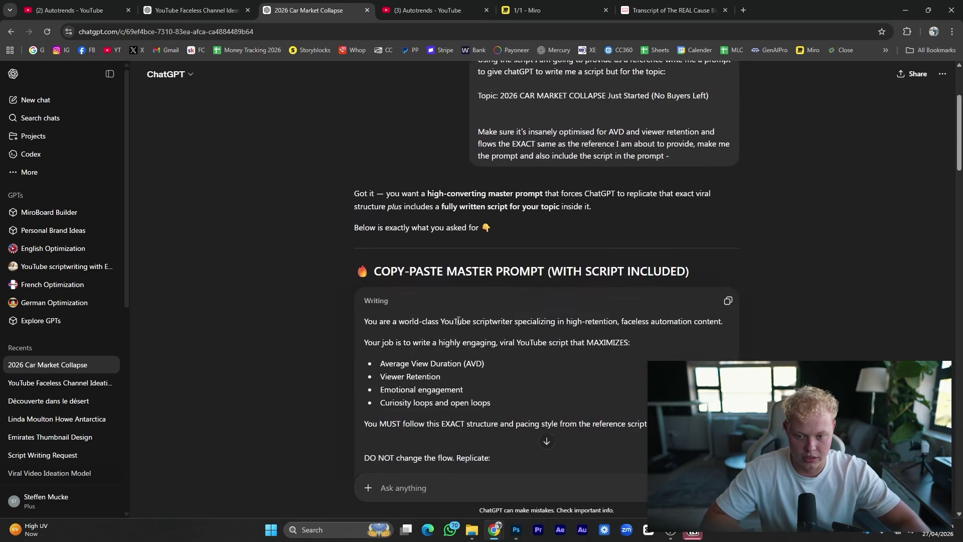
Copy the master prompt from its opening line through the topic, leaving out the script, and insert it as a new message in the same chat.
scroll(458, 320, "down", 10)
left_click_drag(597, 248, 375, 211)
scroll(387, 250, "up", 20)
scroll(386, 351, "down", 17)
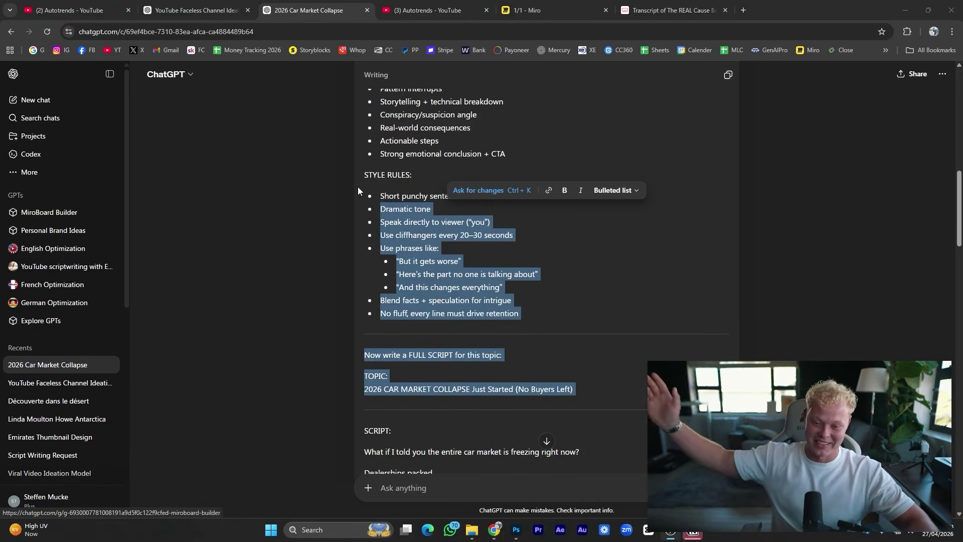
left_click_drag(576, 390, 358, 94)
scroll(409, 257, "up", 3)
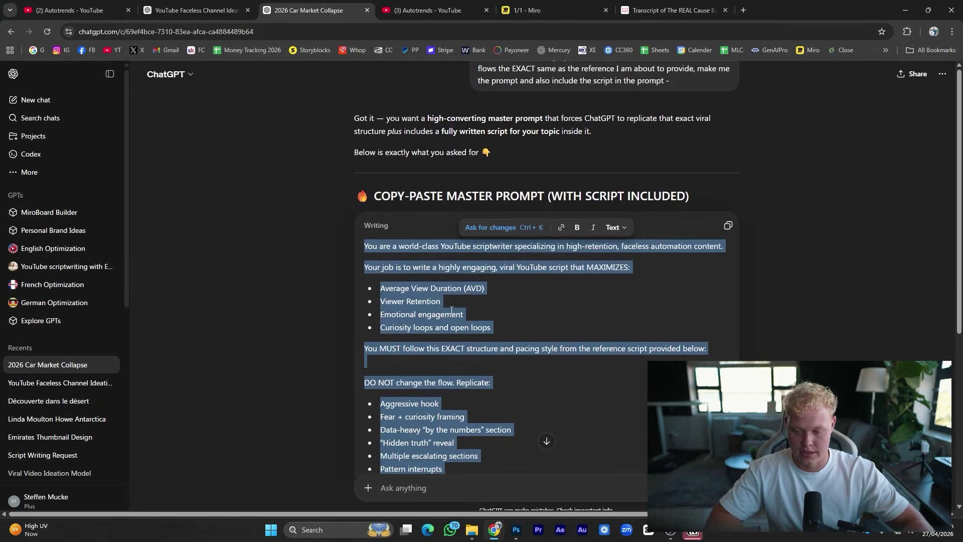
key("ctrl+c")
scroll(451, 311, "down", 15)
left_click(402, 487)
key("ctrl+v")
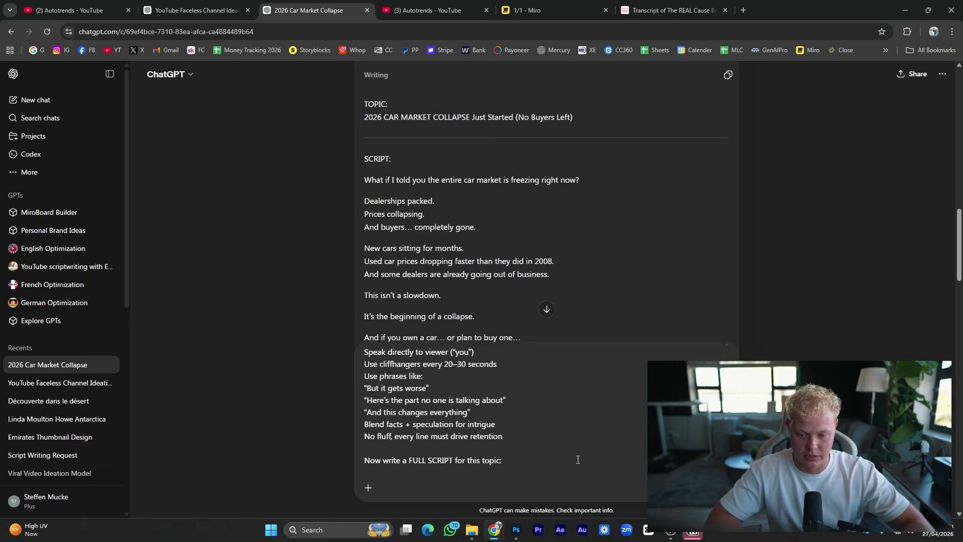
End the prompt with "Please write me 3000 words and write in 1000 word segments. please write in paragraphs not in short sentences" and send it.
scroll(578, 459, "down", 5)
key("shift+Return")
key("shift+Return")
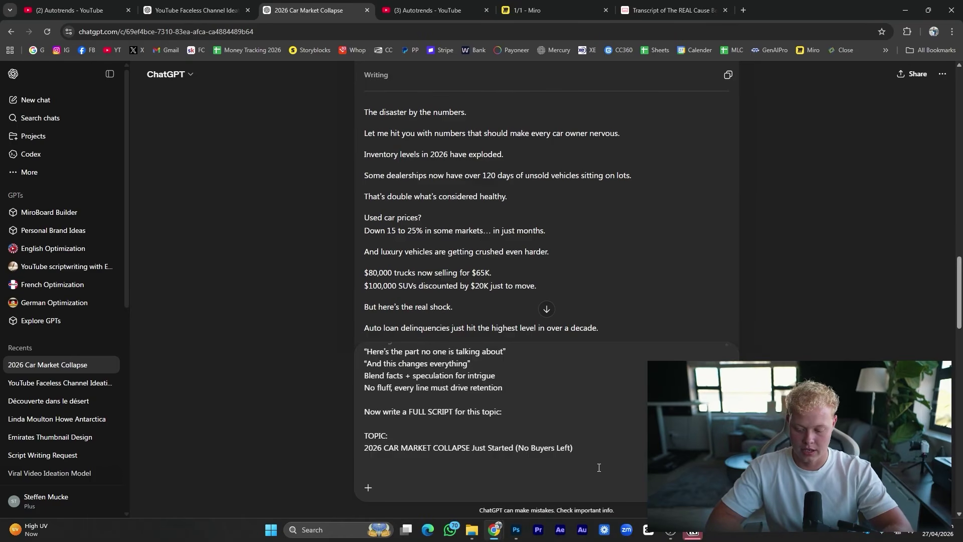
type("Pleas")
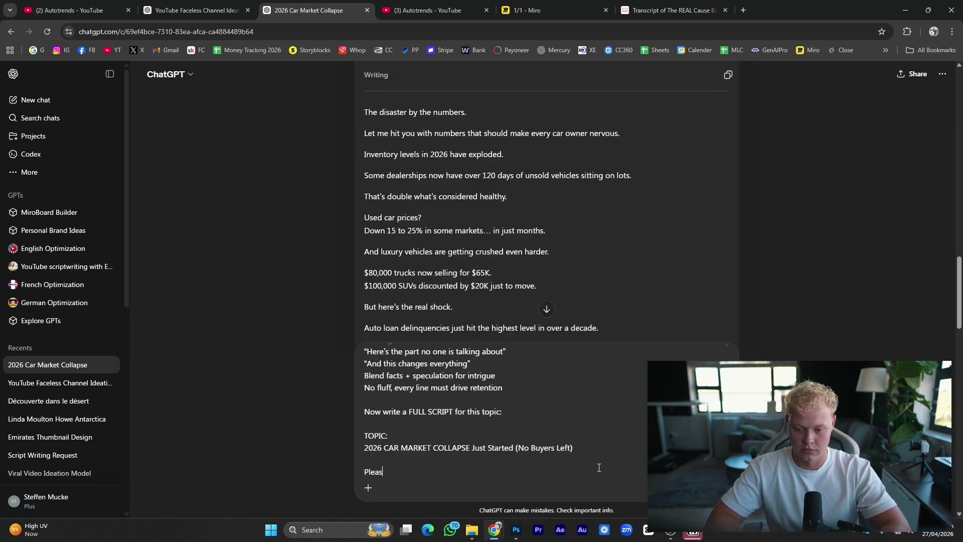
type("e write me 300")
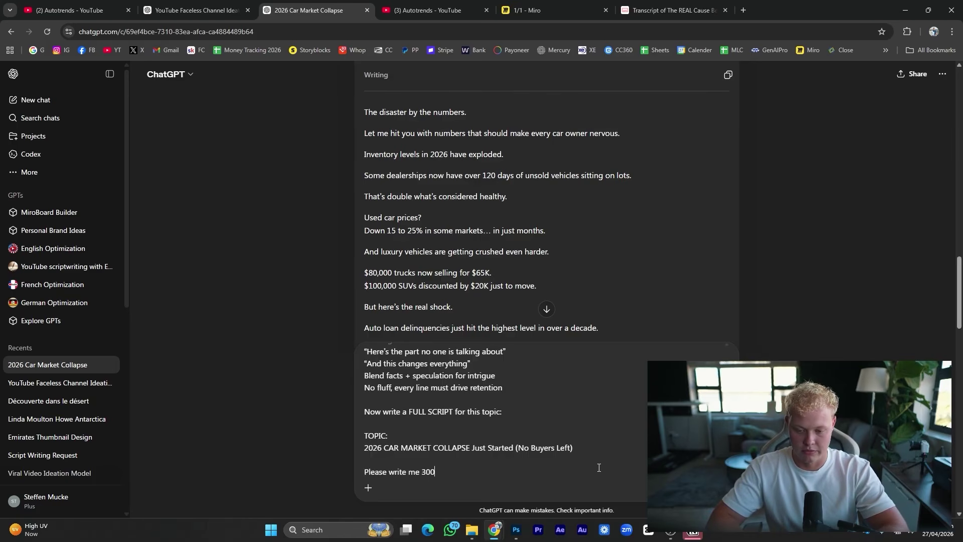
type("0 words")
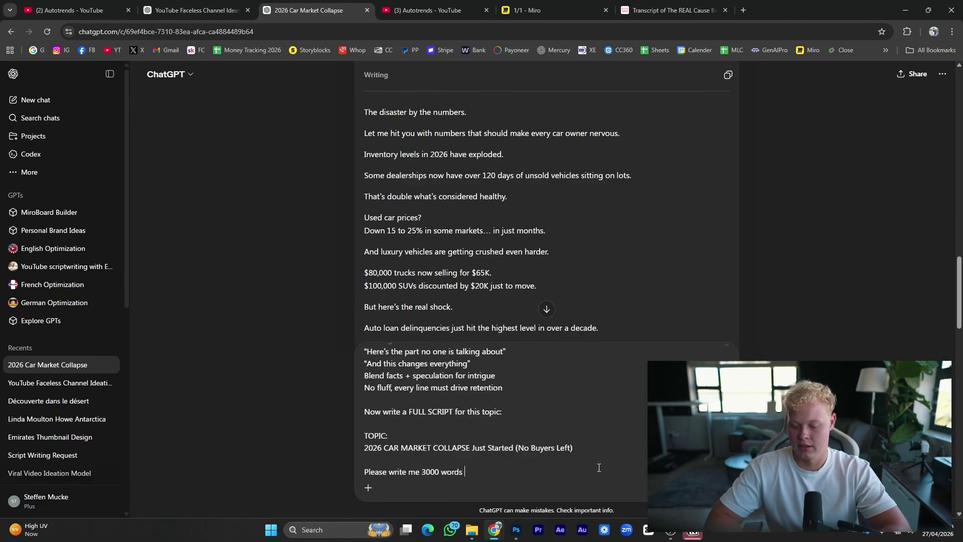
type(" and write in 1000 word segments.")
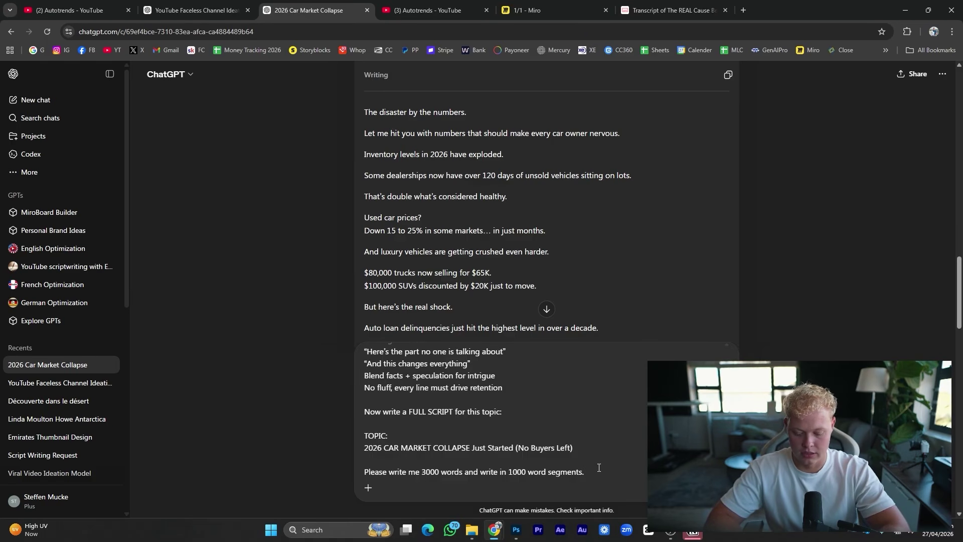
type("write in pa")
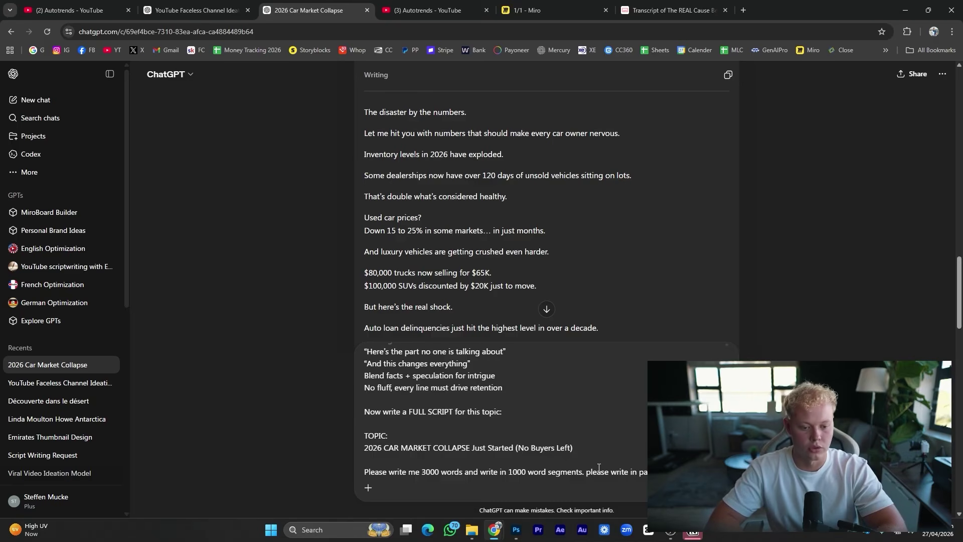
type("sentences")
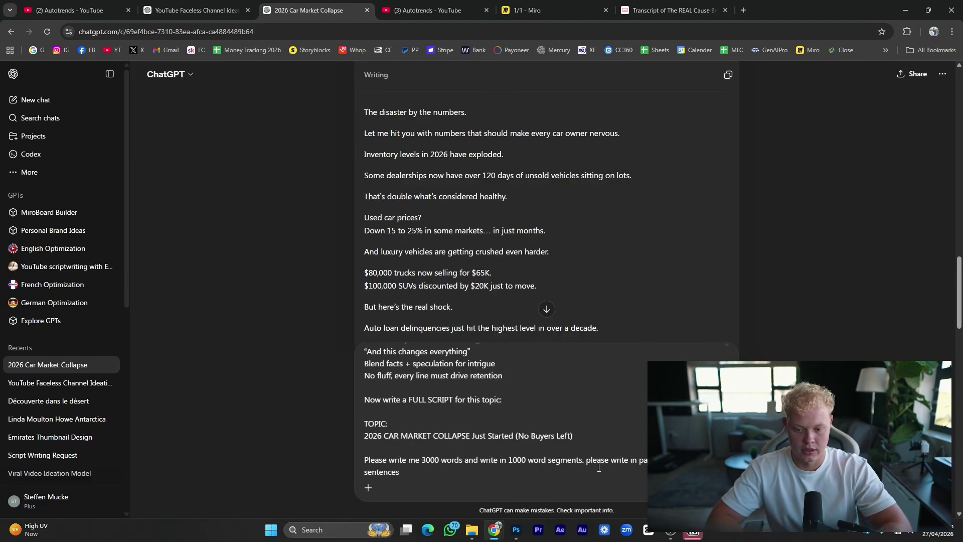
key("Return")
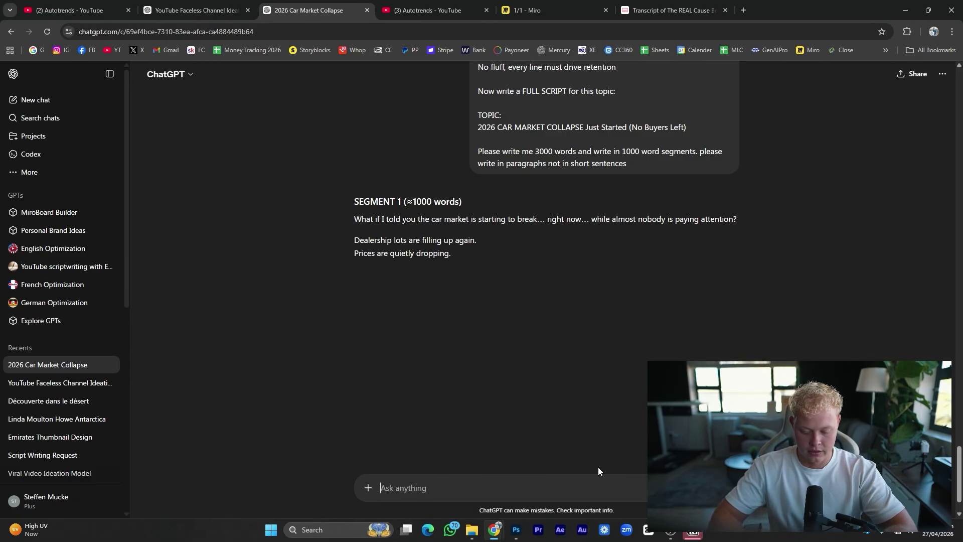
Read through the generated first segment, checking whether it is written in paragraphs or short sentences.
scroll(511, 263, "down", 3)
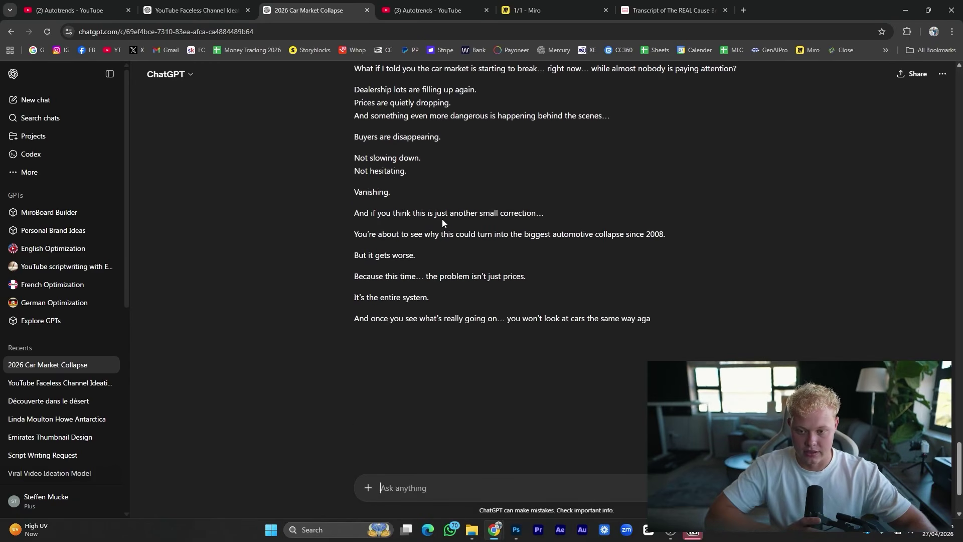
scroll(356, 278, "down", 3)
scroll(460, 302, "up", 3)
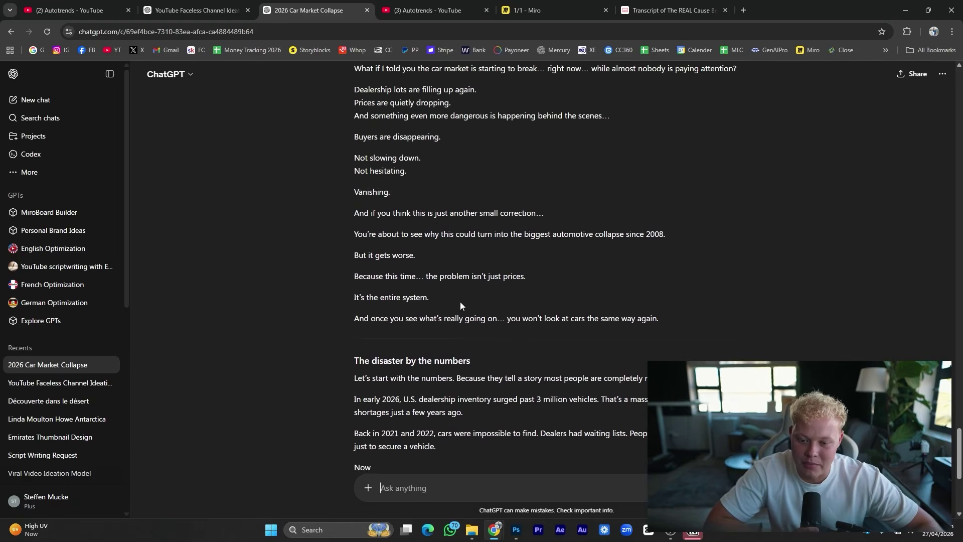
left_click_drag(358, 362, 562, 378)
left_click(480, 364)
scroll(452, 250, "down", 9)
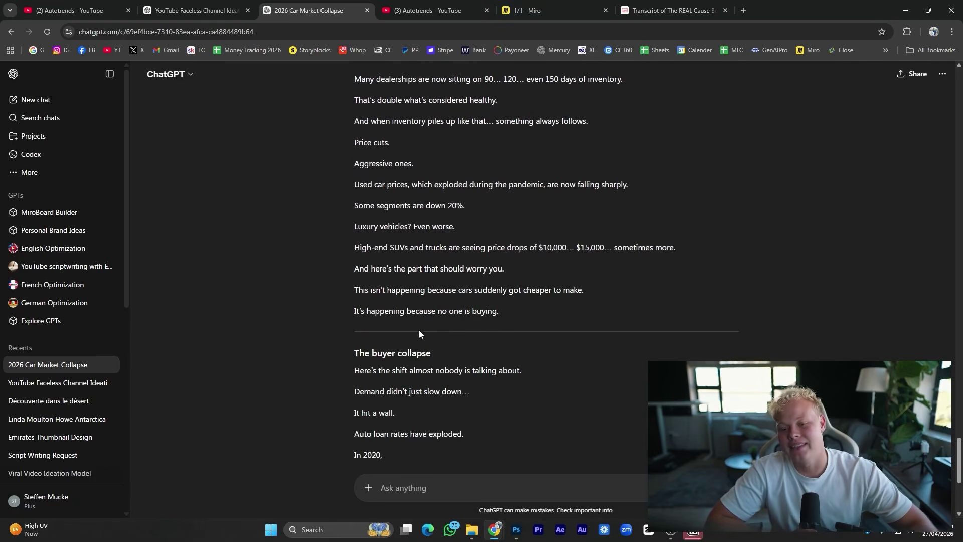
left_click_drag(365, 164, 415, 164)
left_click_drag(390, 248, 406, 227)
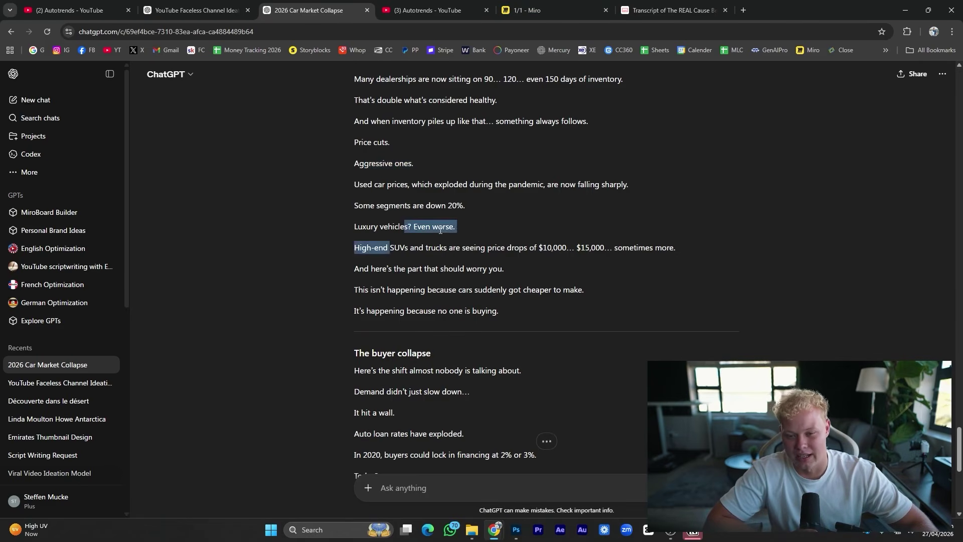
double_click(443, 227)
scroll(475, 269, "down", 11)
scroll(502, 294, "down", 2)
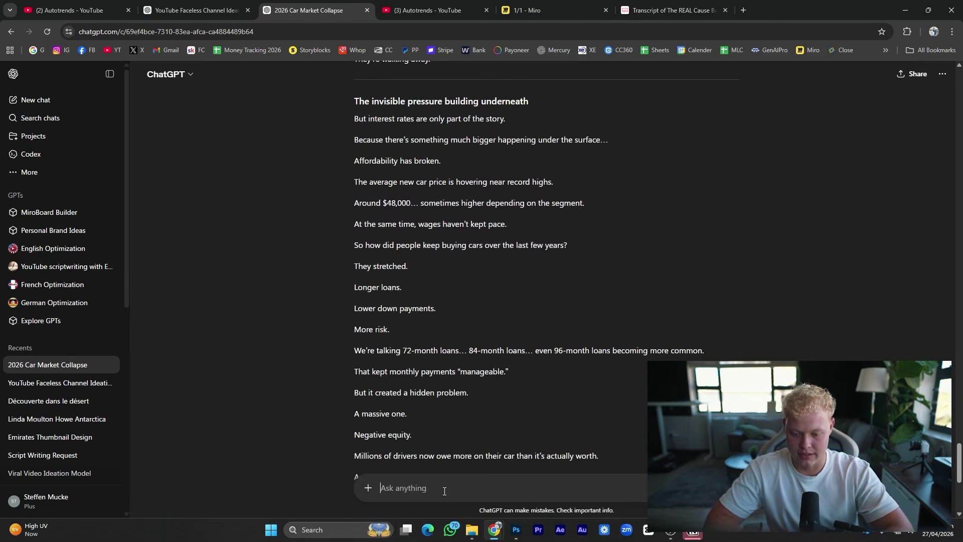
Send a follow-up message asking to write the script in full sentences and paragraphs once the first segment has finished generating.
type("lease w")
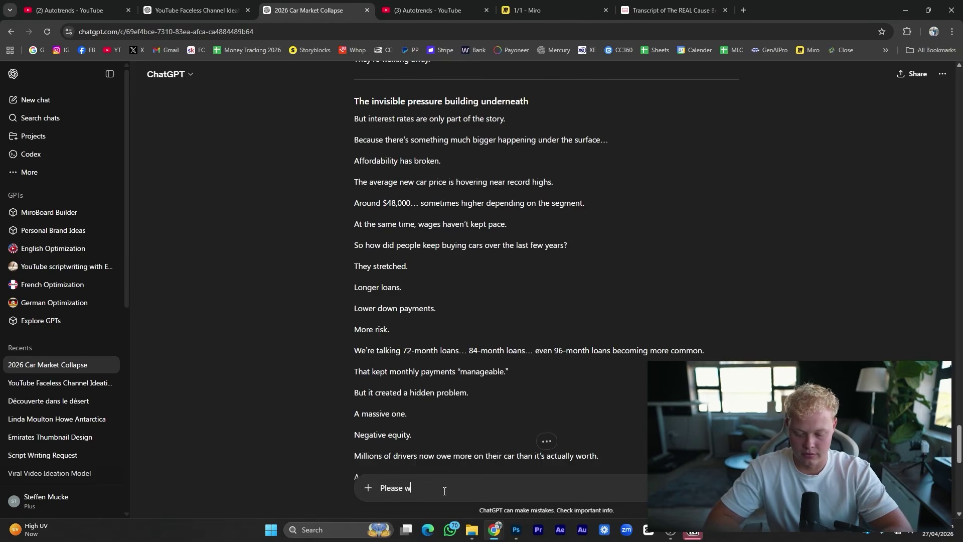
type("rite")
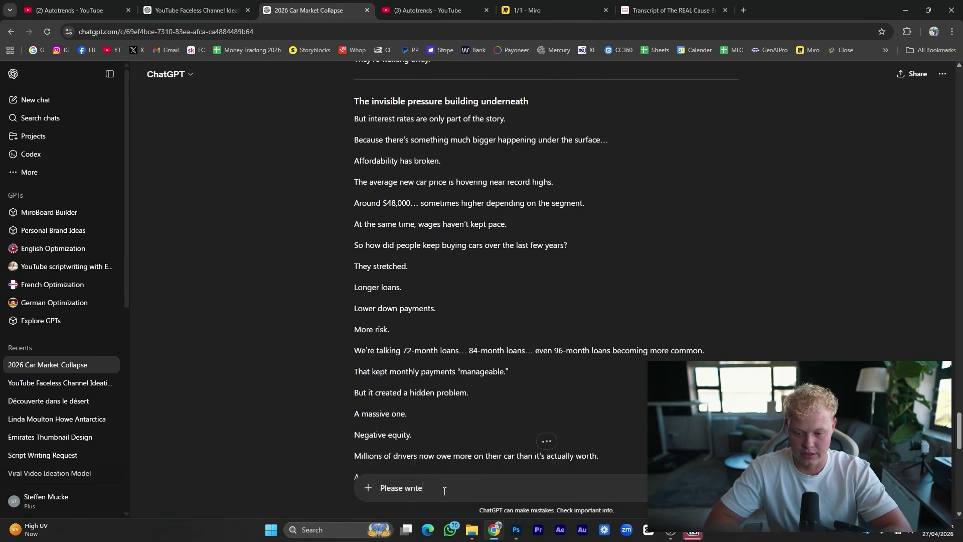
type(" the script i")
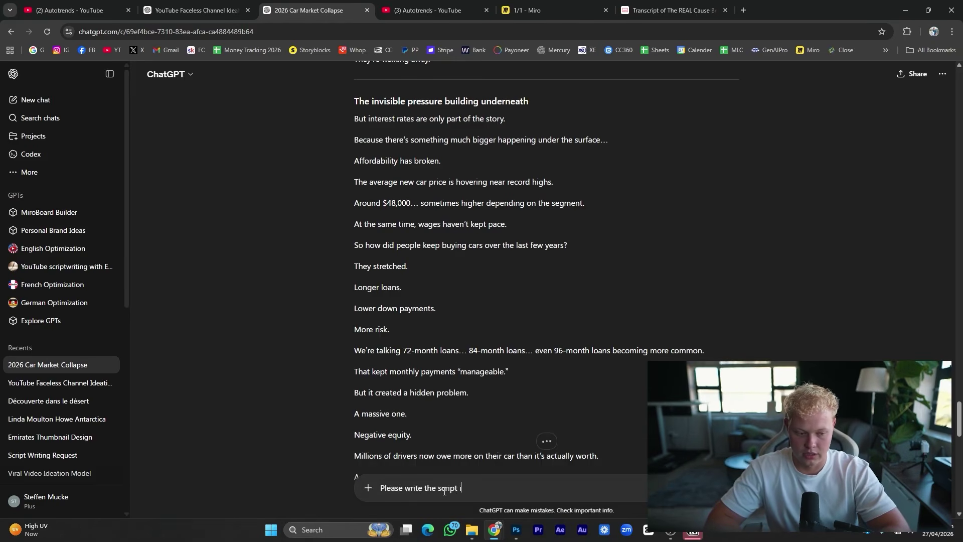
type("n full sent")
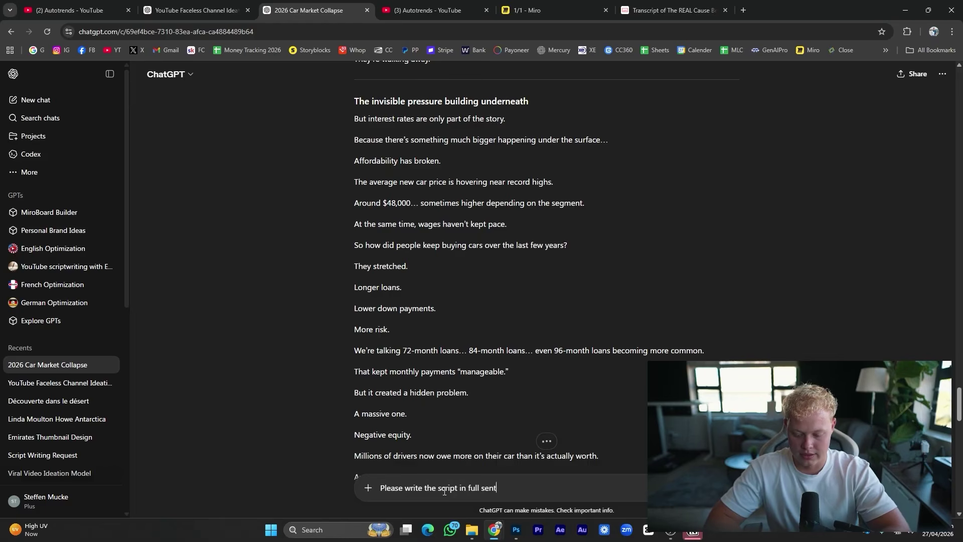
type("ences and parag")
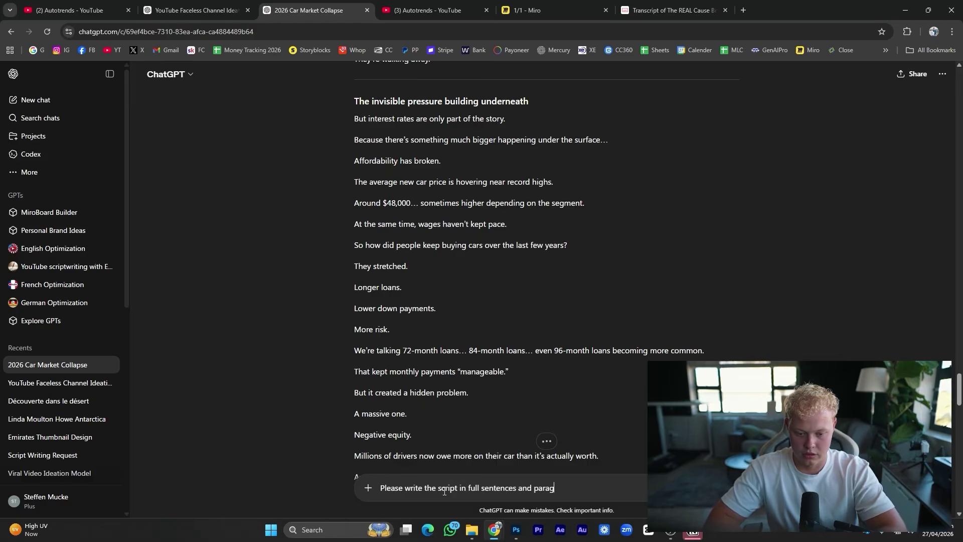
type("aphgs")
key("BackSpace")
key("BackSpace")
type("s")
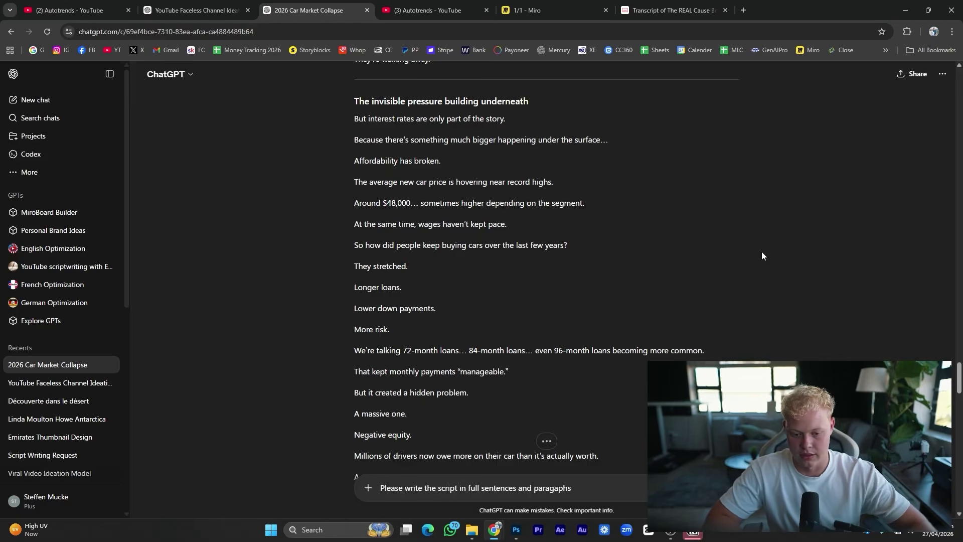
scroll(648, 295, "down", 15)
scroll(498, 234, "down", 15)
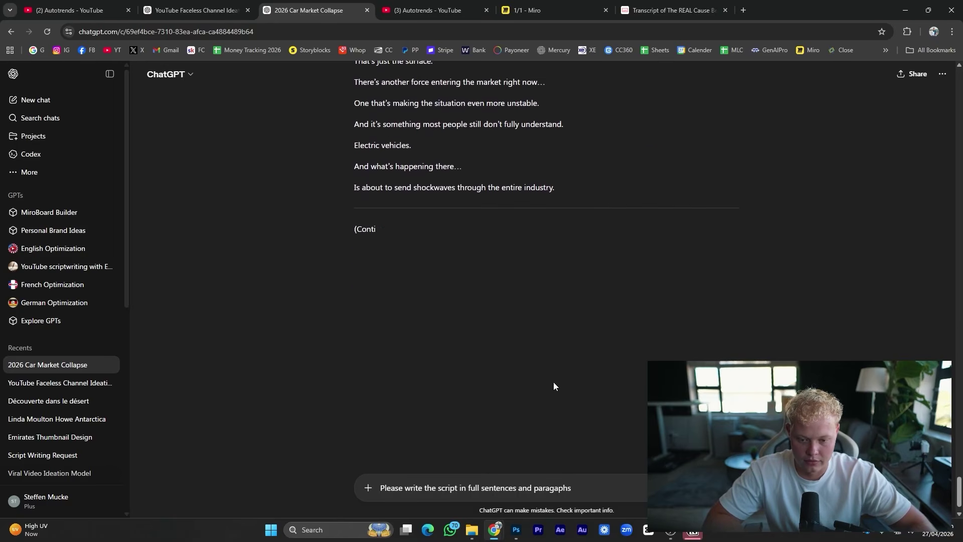
key("Return")
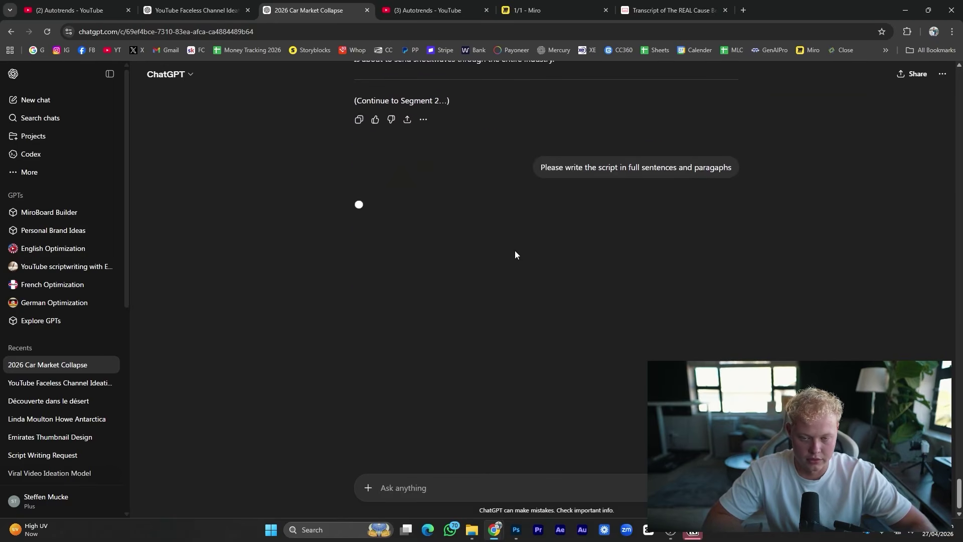
Open Google Docs in a new tab and place that tab directly after the 2026 Car Market Collapse chat.
left_click(744, 10)
type("docs.google.com/document/u/0/")
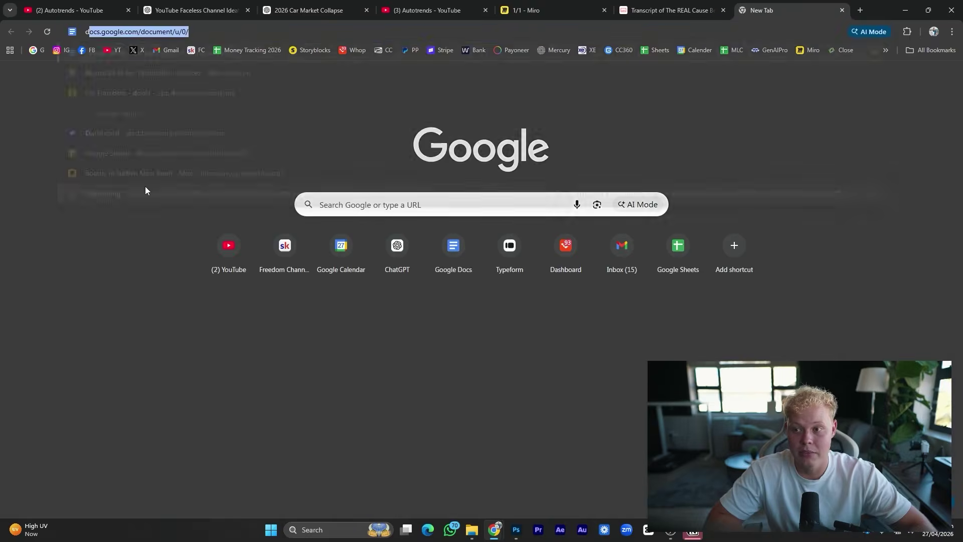
left_click(143, 50)
left_click_drag(773, 10, 403, 3)
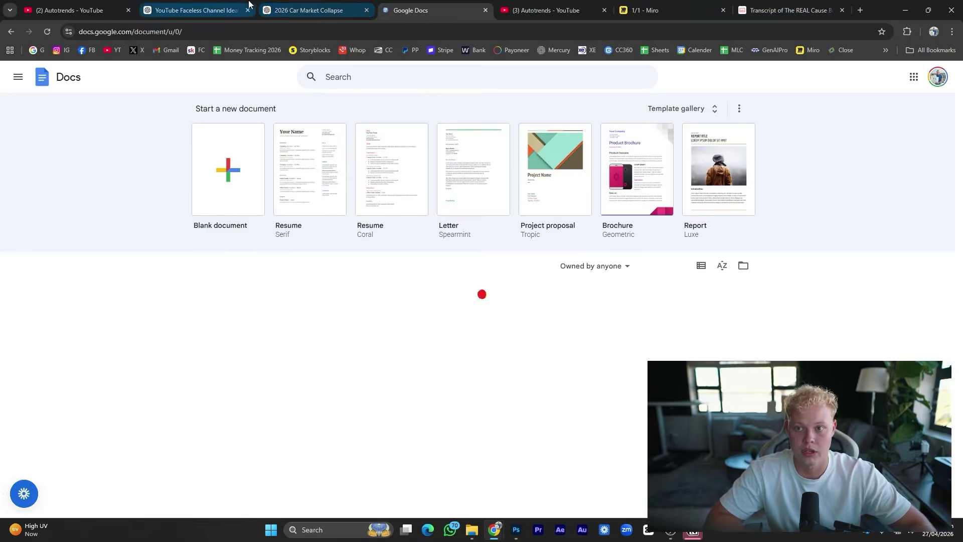
Return to the 2026 Car Market Collapse chat, look over the rewritten reply and send "Please start with segment one".
left_click(311, 10)
left_click_drag(351, 218, 580, 369)
left_click(580, 371)
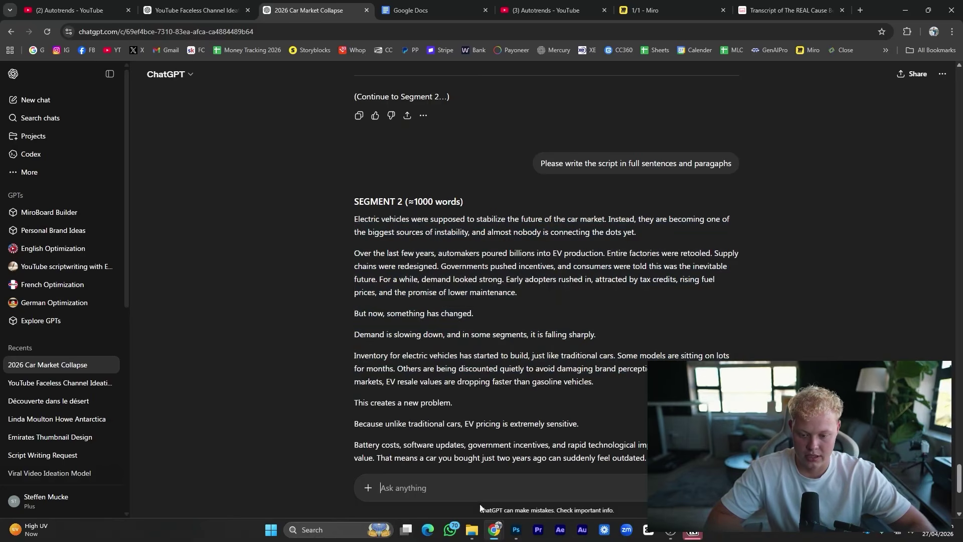
scroll(580, 342, "down", 4)
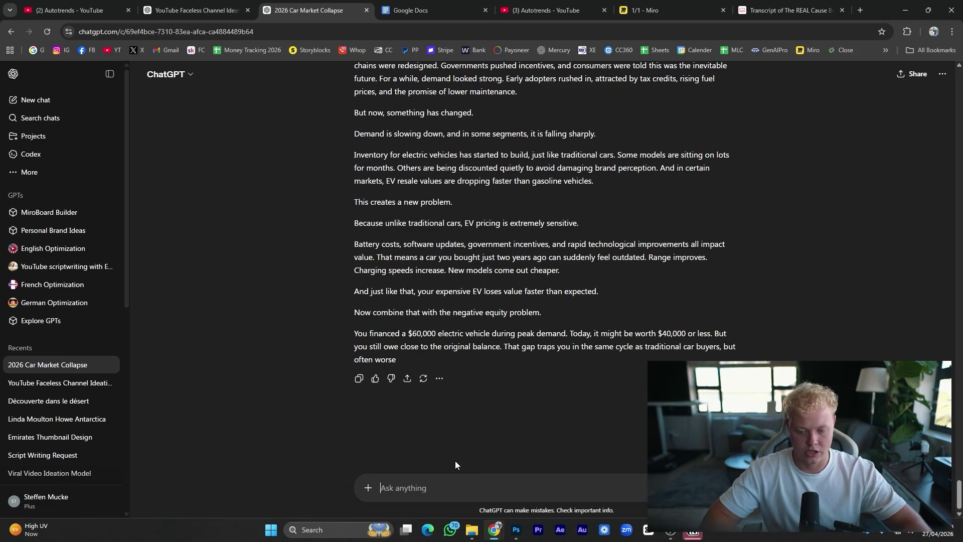
type("Ple")
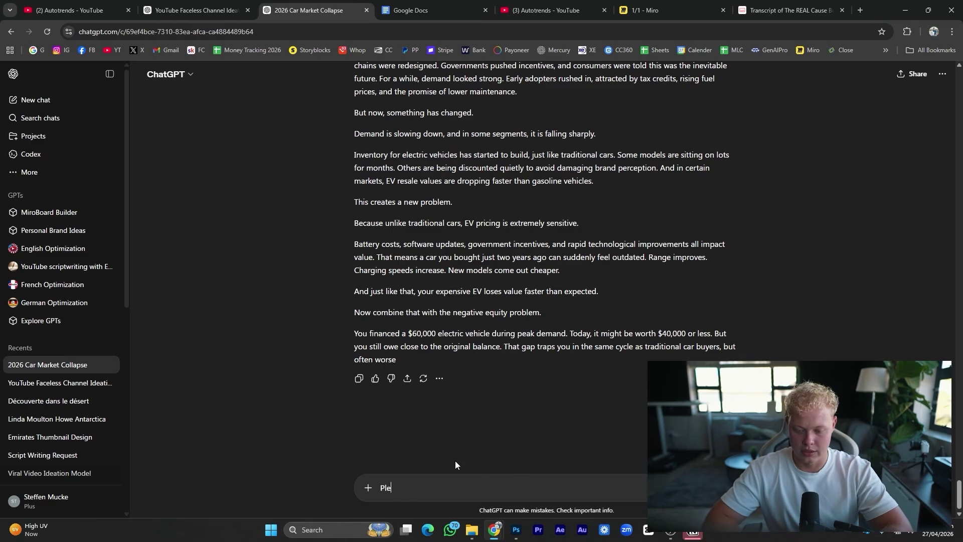
type("ase start with")
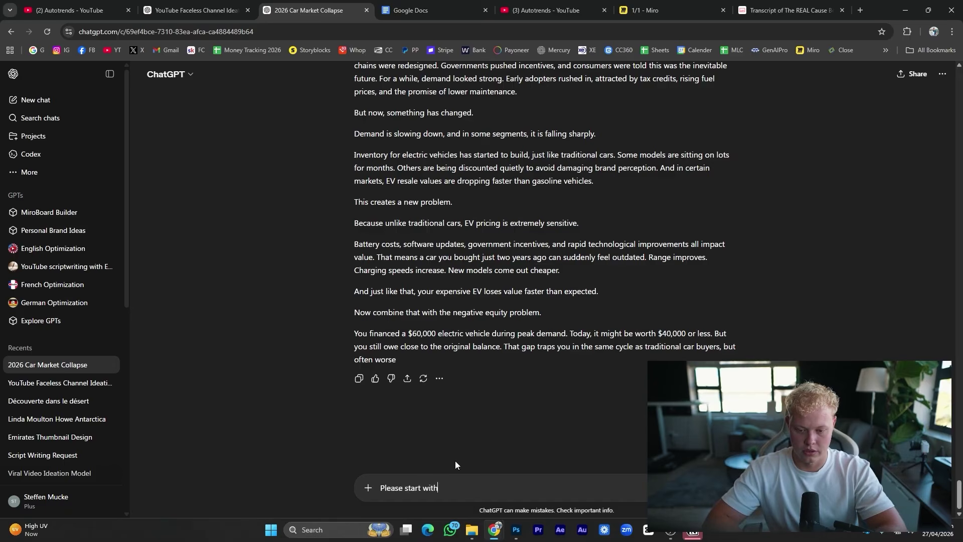
type(" segment one")
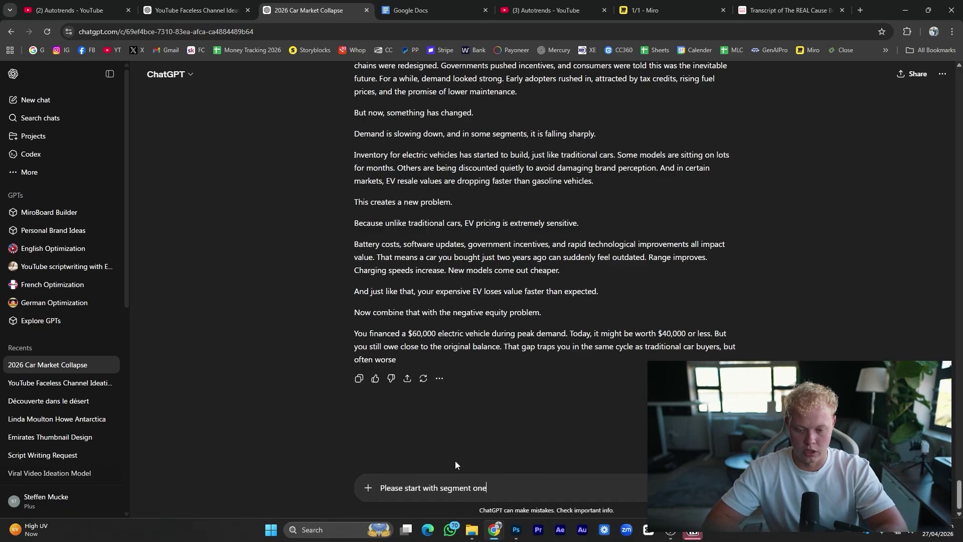
key("Return")
left_click(368, 488)
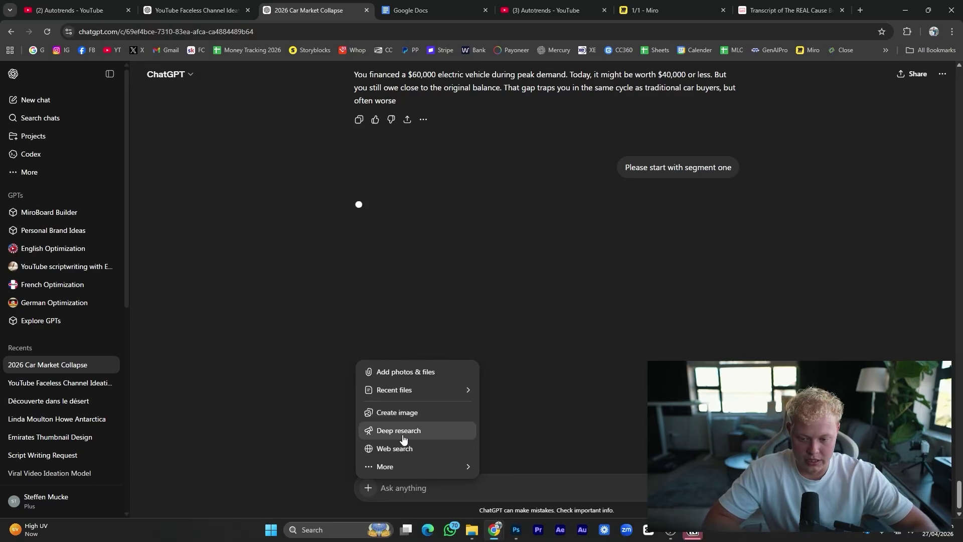
left_click(533, 485)
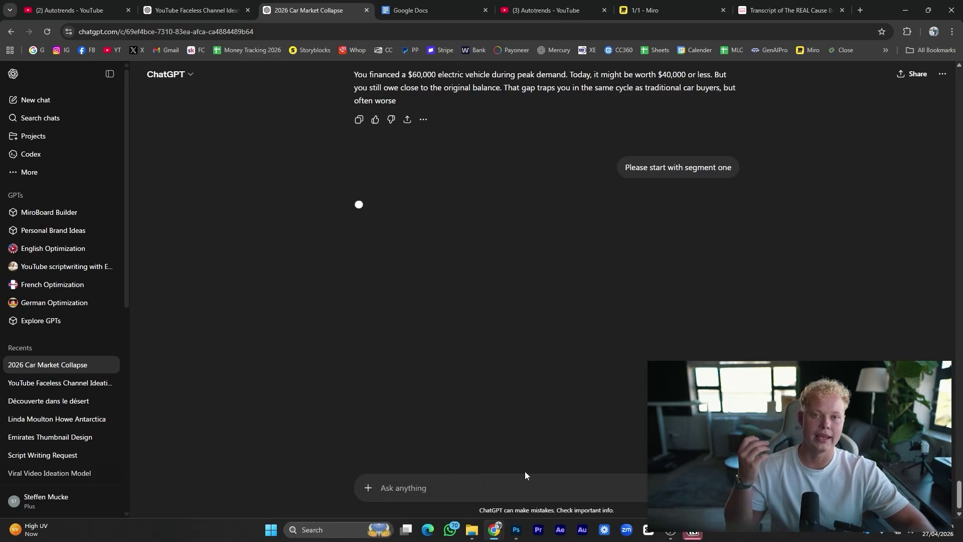
Examine the opening paragraphs of the regenerated segment one for its sentence and paragraph style.
scroll(478, 182, "up", 4)
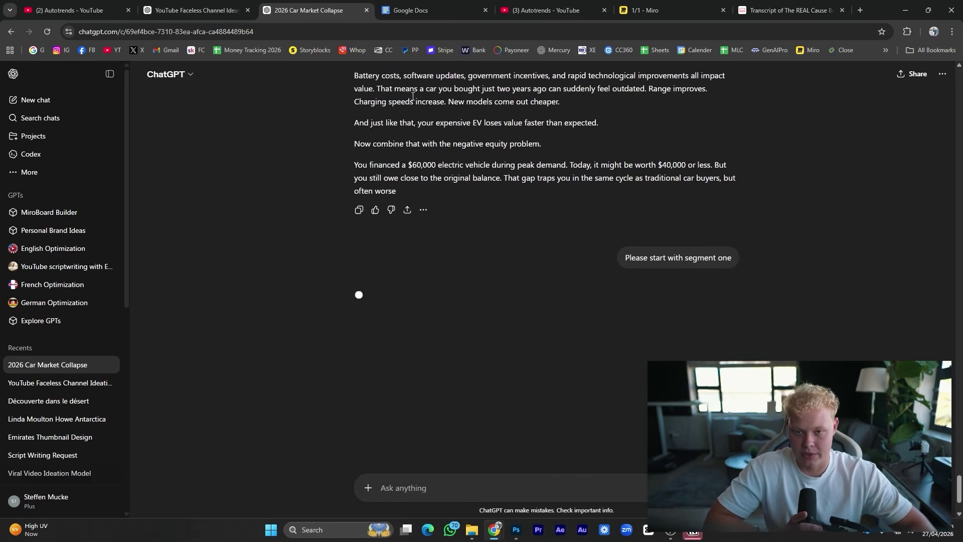
scroll(582, 259, "down", 4)
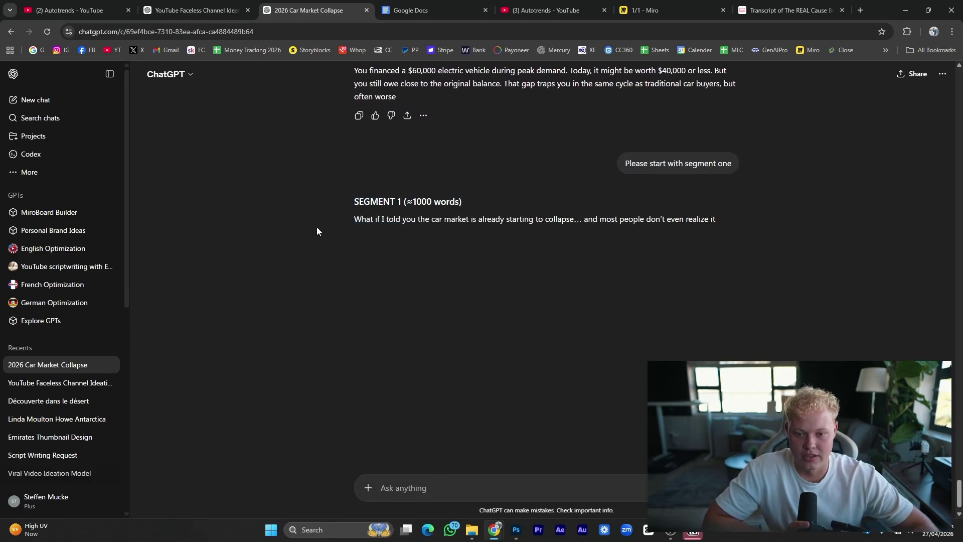
left_click_drag(317, 232, 608, 357)
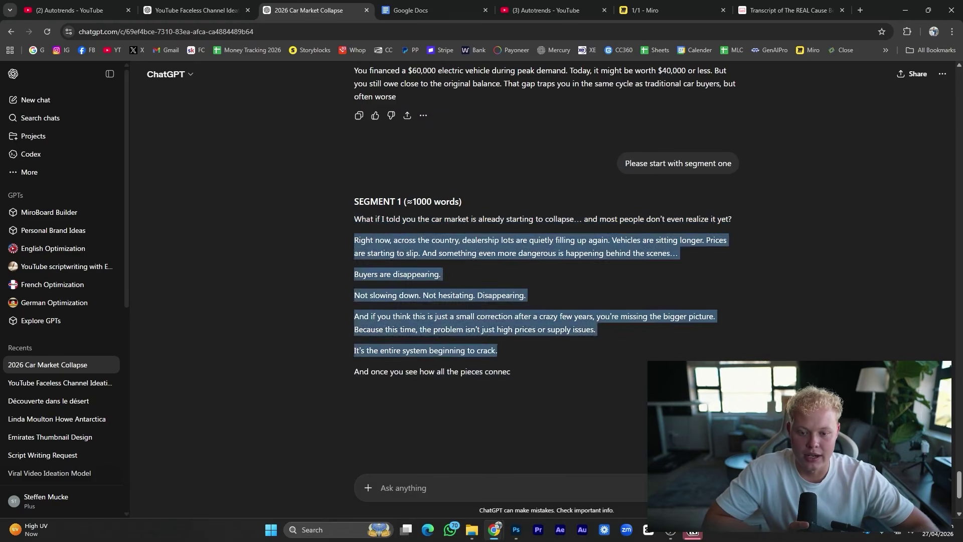
scroll(502, 281, "down", 4)
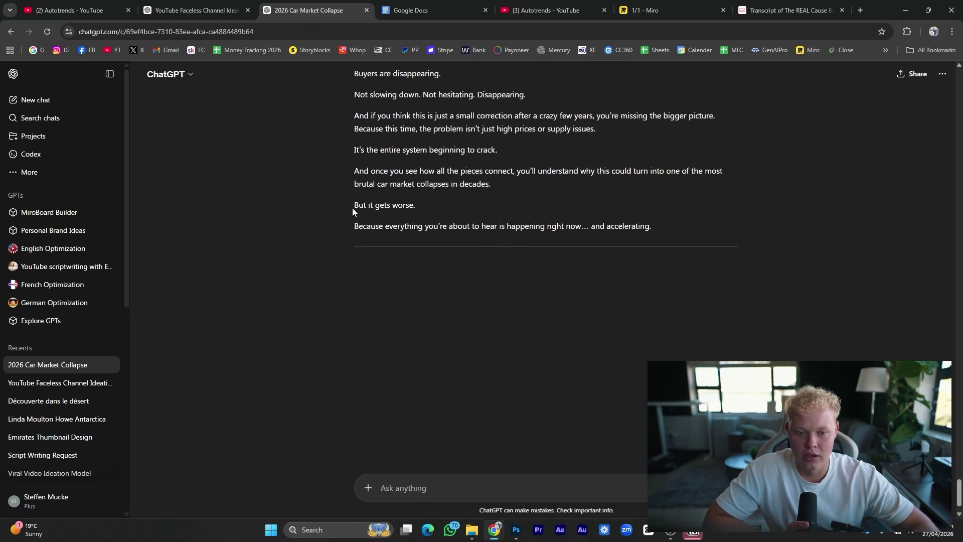
scroll(352, 207, "up", 3)
scroll(401, 321, "down", 3)
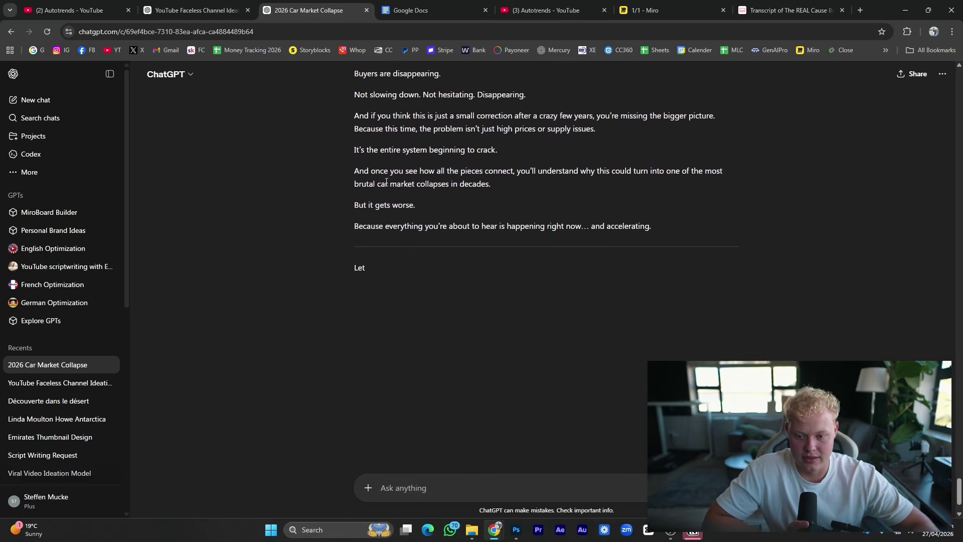
Copy the opening paragraphs of segment one from the chat into a new blank Google Docs document.
scroll(386, 181, "up", 5)
scroll(361, 275, "down", 3)
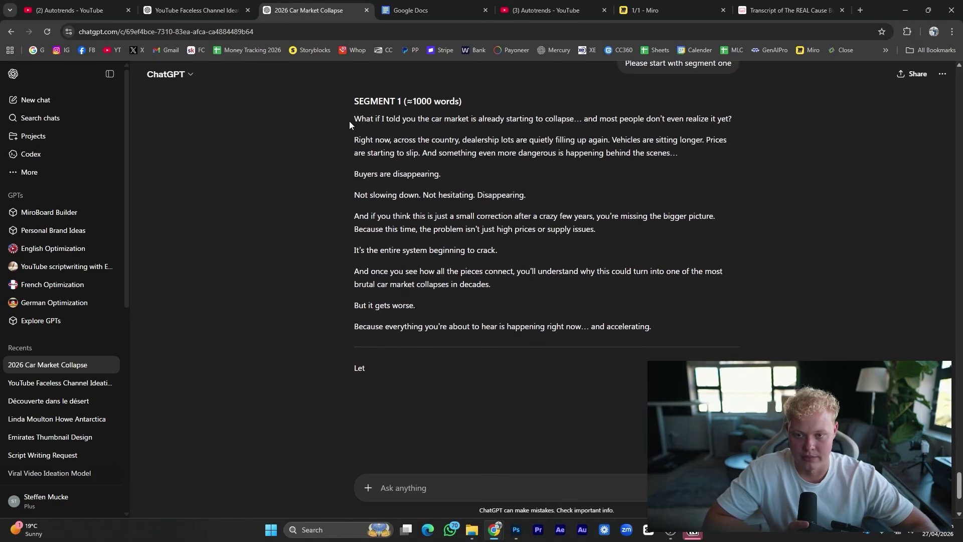
left_click_drag(349, 125, 700, 350)
key("ctrl+c")
scroll(366, 392, "down", 3)
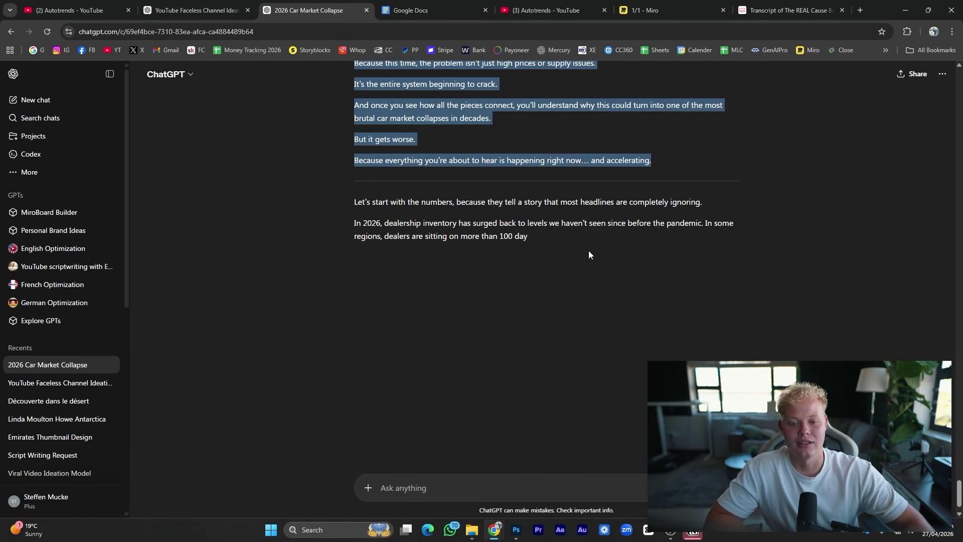
left_click(417, 10)
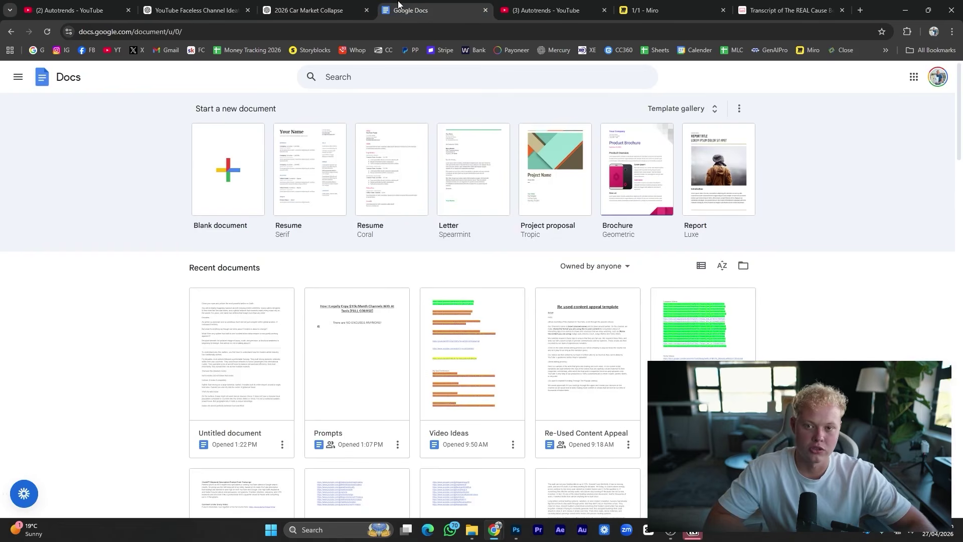
left_click(236, 170)
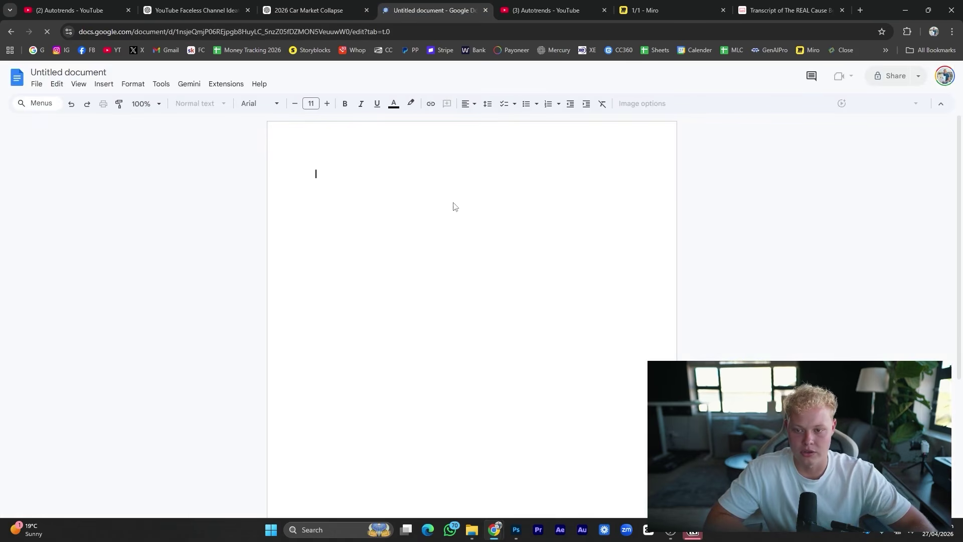
key("ctrl+v")
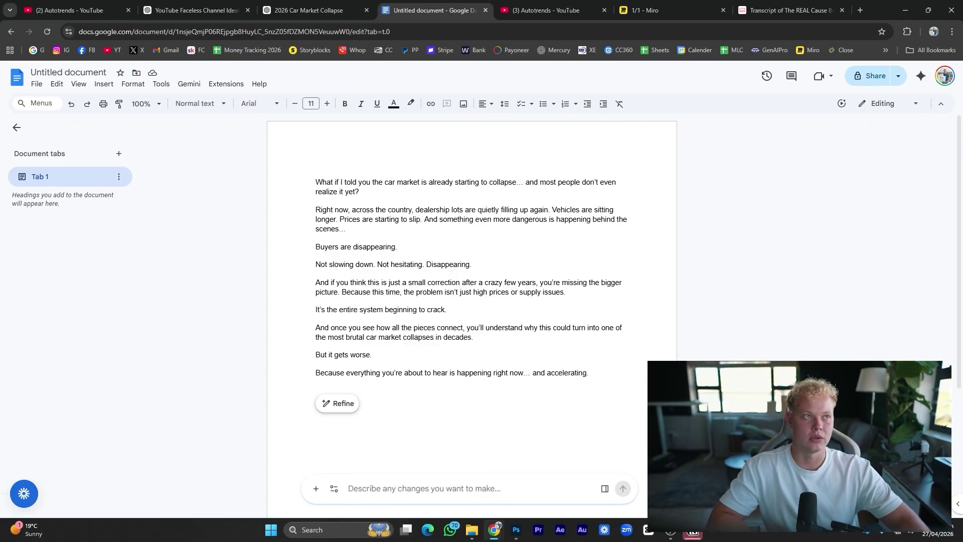
Check the Voice Over section of the Prompts document for the recommended voice service, then return to the script document.
left_click_drag(962, 331, 609, 4)
scroll(413, 335, "down", 4)
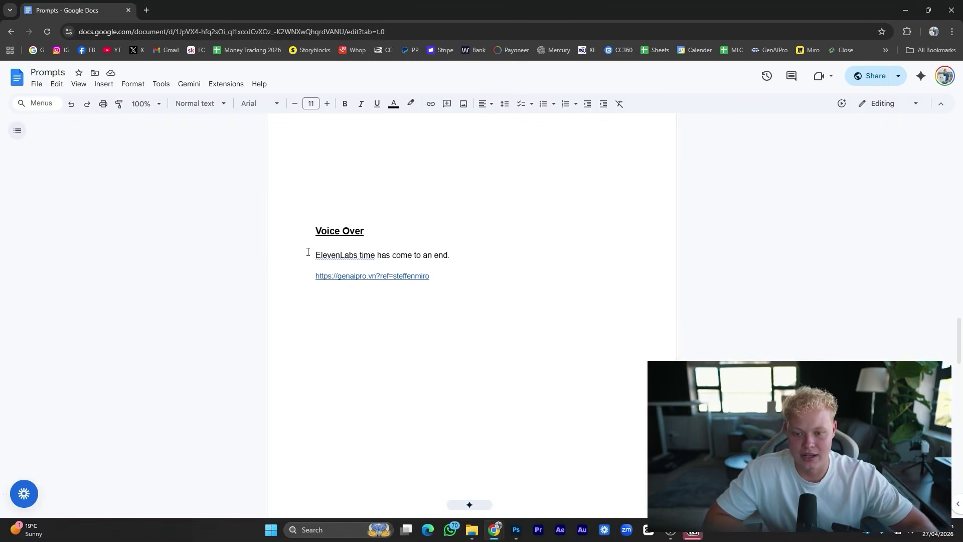
left_click_drag(308, 252, 513, 264)
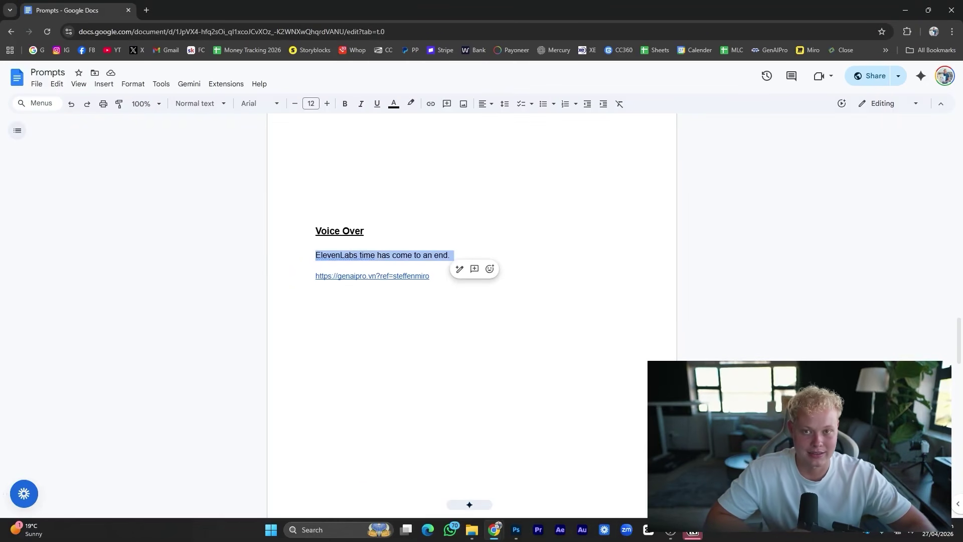
key("alt+Tab")
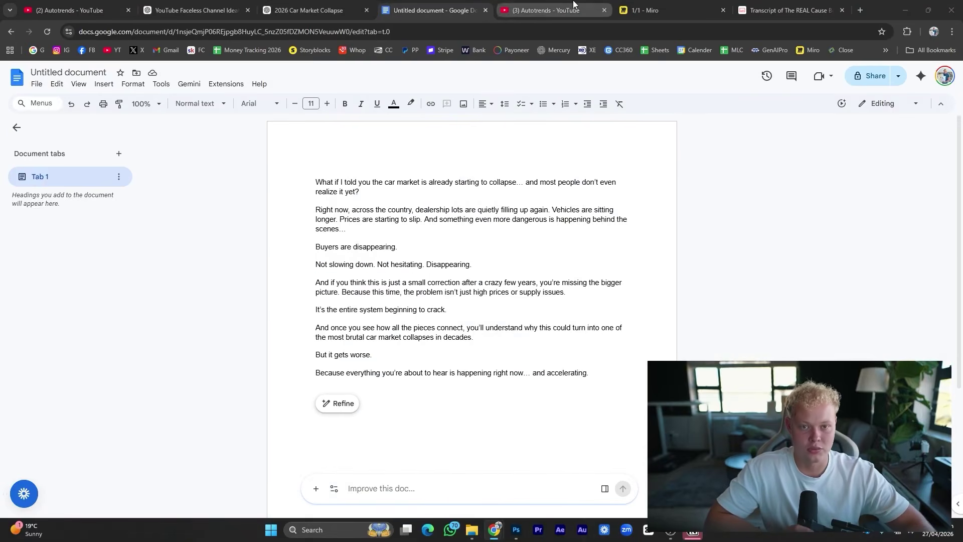
Open GenAIPro in a new tab and place that tab directly after the untitled script document.
left_click(860, 10)
left_click(770, 50)
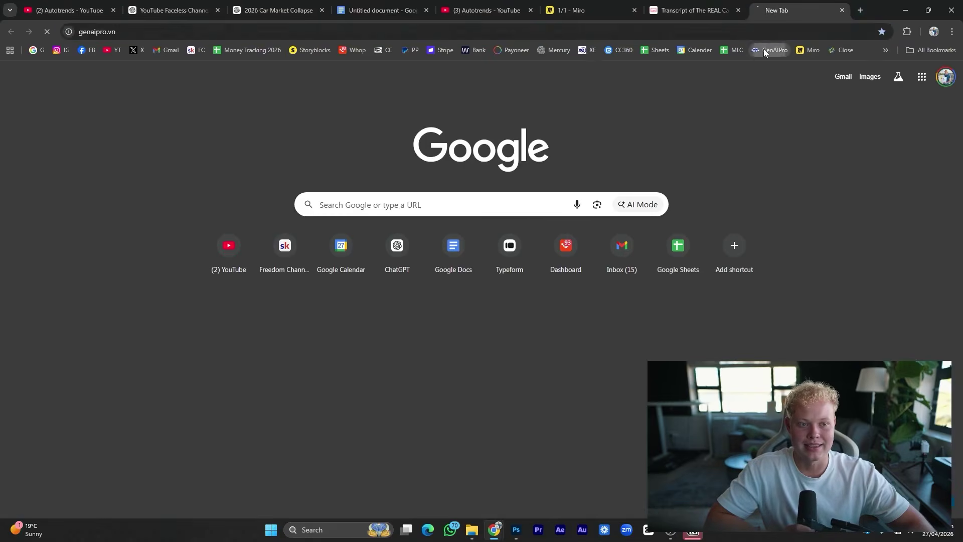
left_click_drag(782, 10, 471, 6)
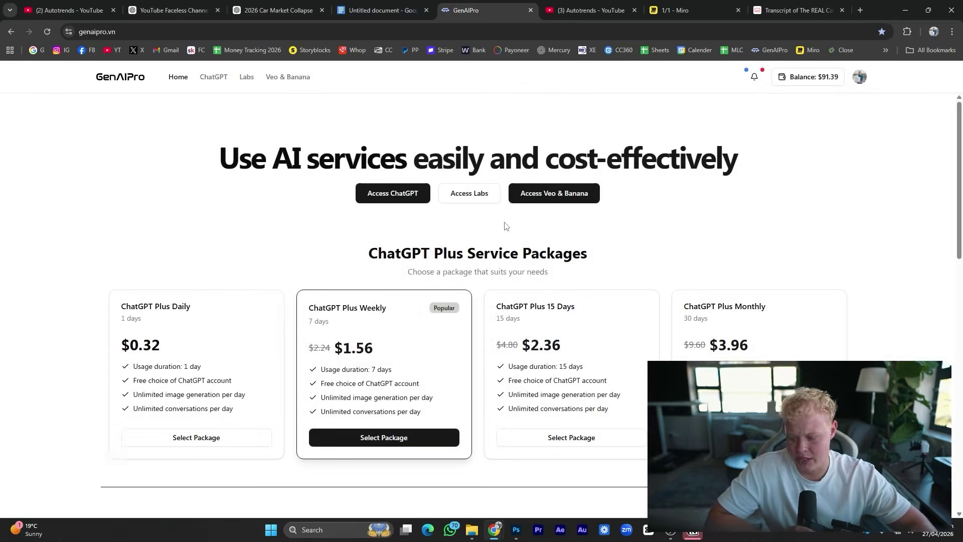
Review the credits and price of the 1,000,000 Credits package on GenAIPro, then open the Labs voice creation page.
scroll(461, 204, "down", 6)
scroll(301, 281, "down", 2)
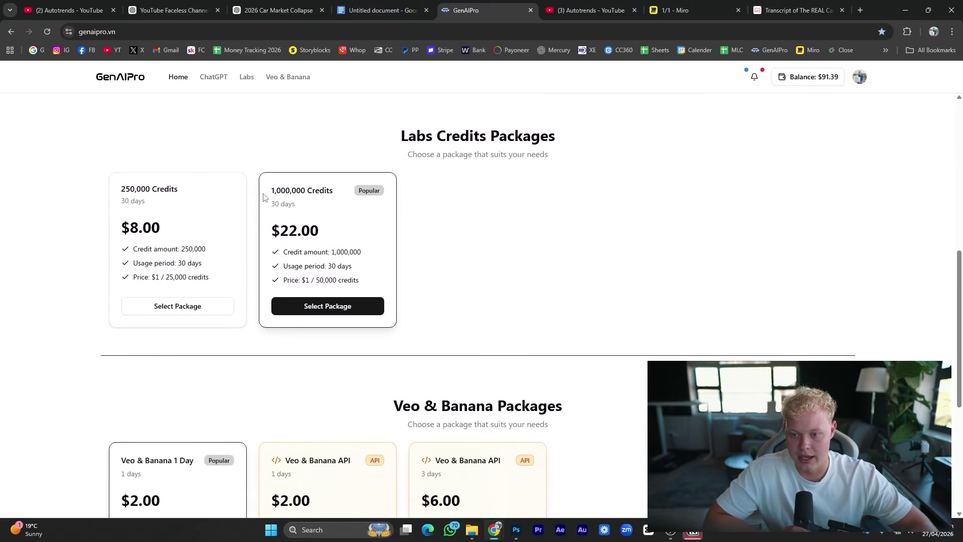
left_click_drag(269, 195, 339, 195)
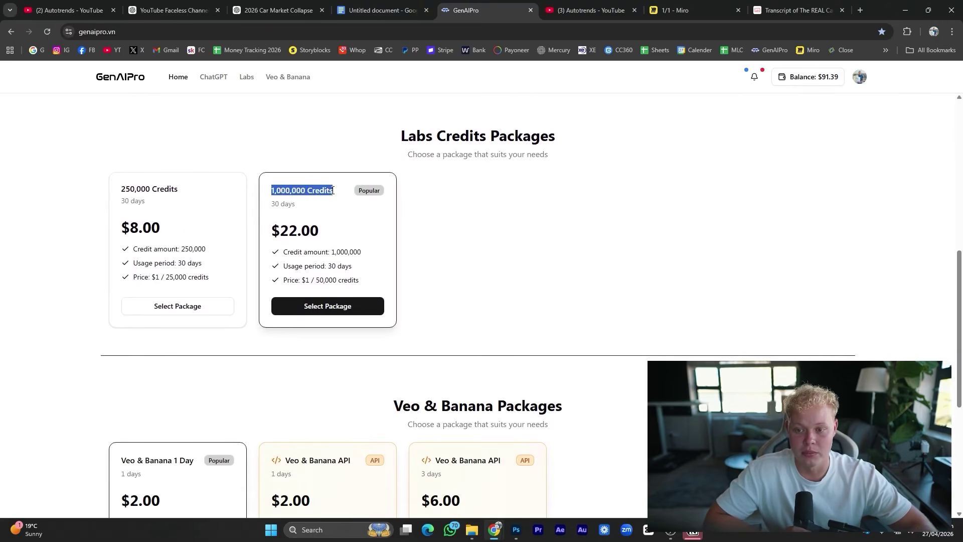
left_click_drag(267, 238, 421, 237)
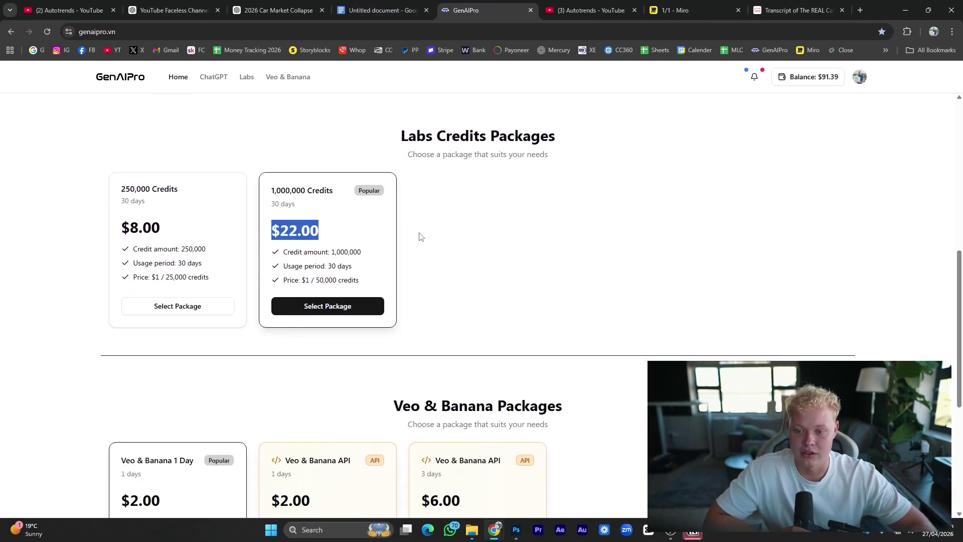
left_click(507, 236)
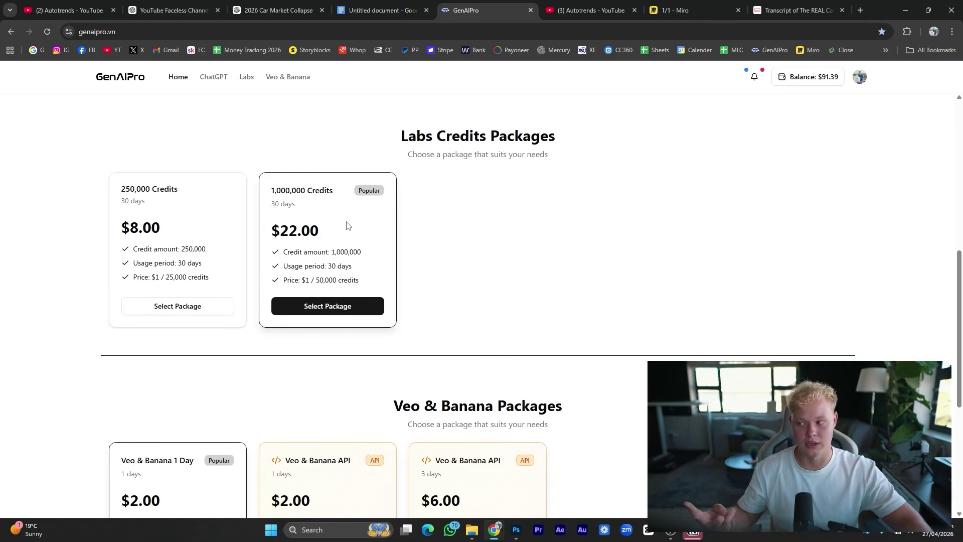
scroll(368, 158, "up", 15)
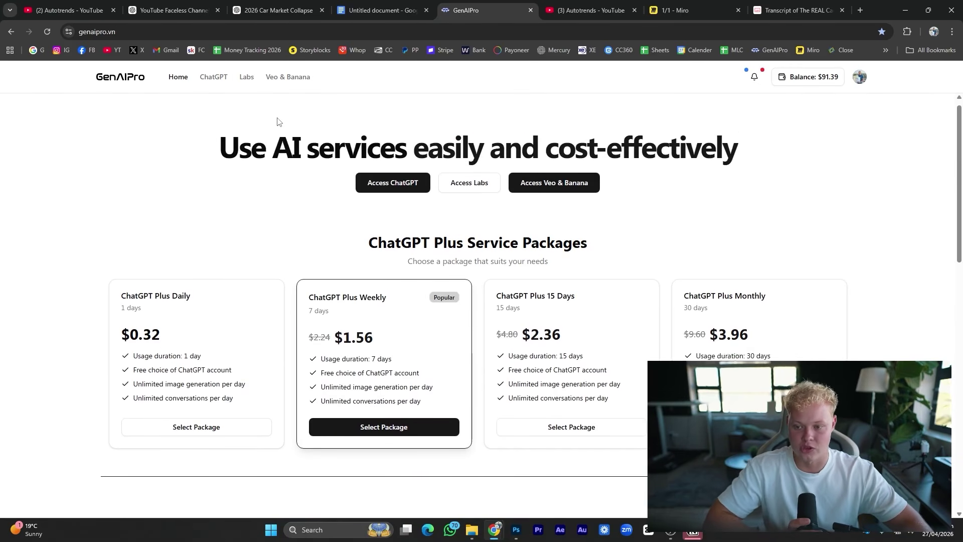
left_click(245, 78)
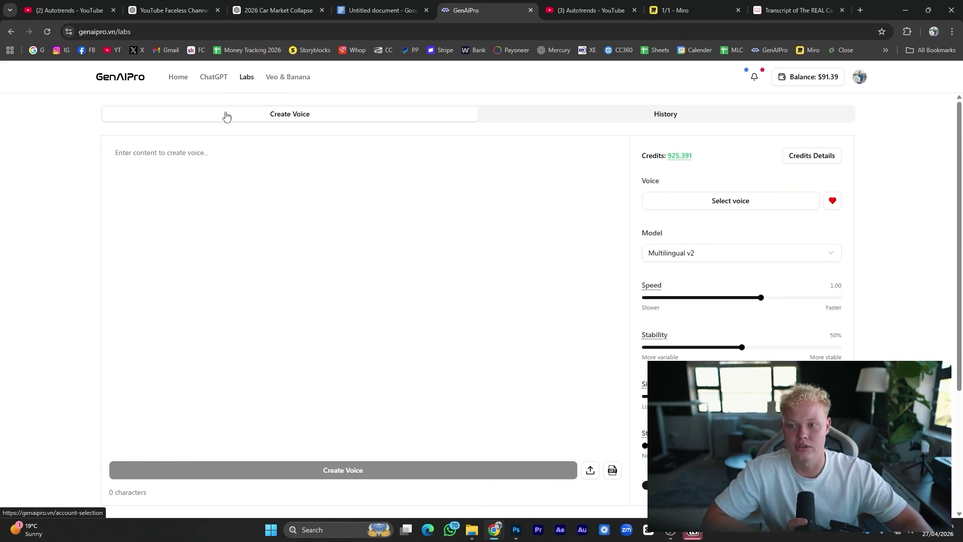
Play the opening of Autotrends' most popular video at full volume to hear its narrator, then pause it.
left_click(68, 10)
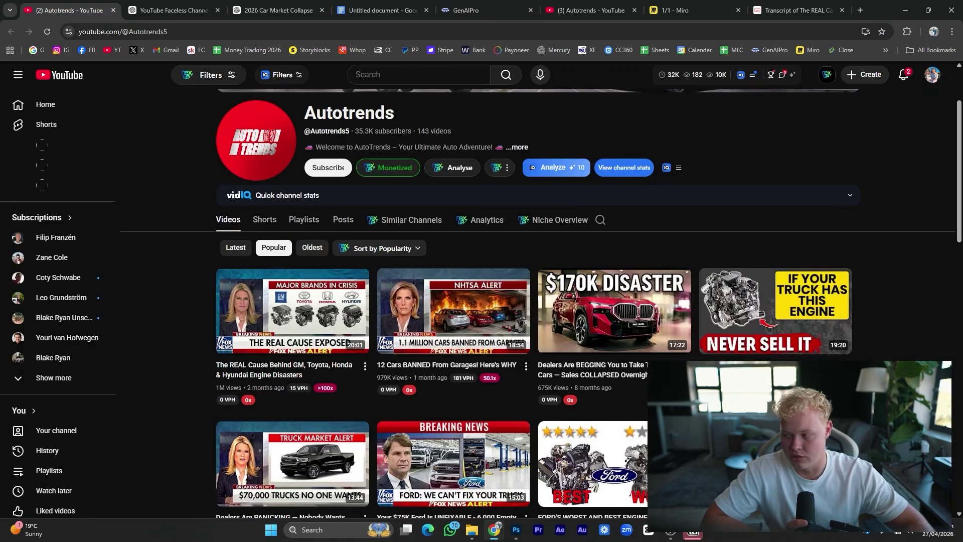
scroll(321, 246, "down", 4)
scroll(321, 246, "up", 3)
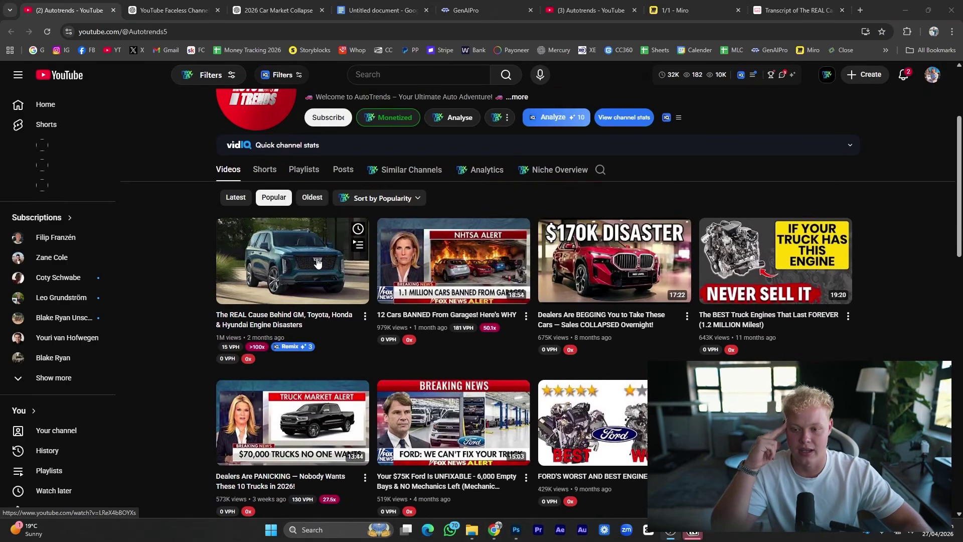
left_click(317, 261)
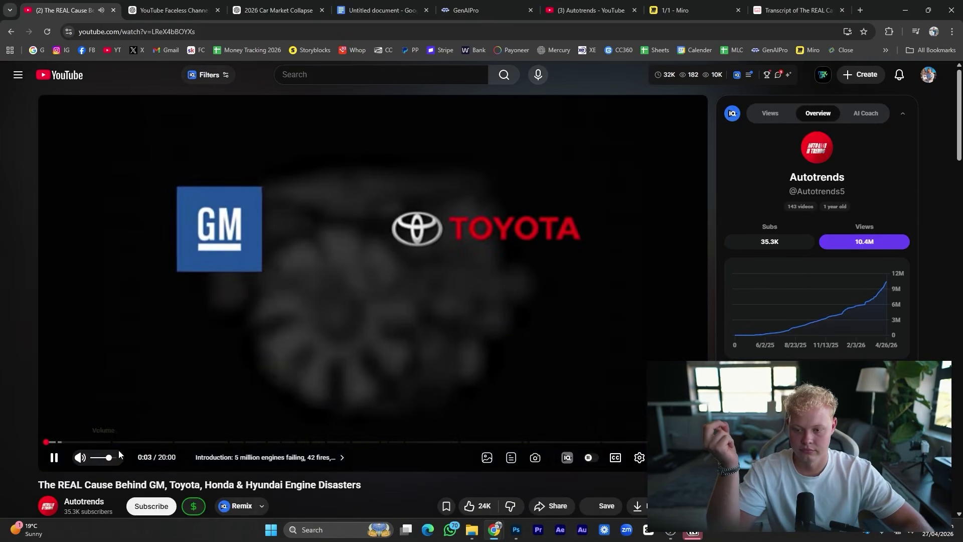
left_click(119, 458)
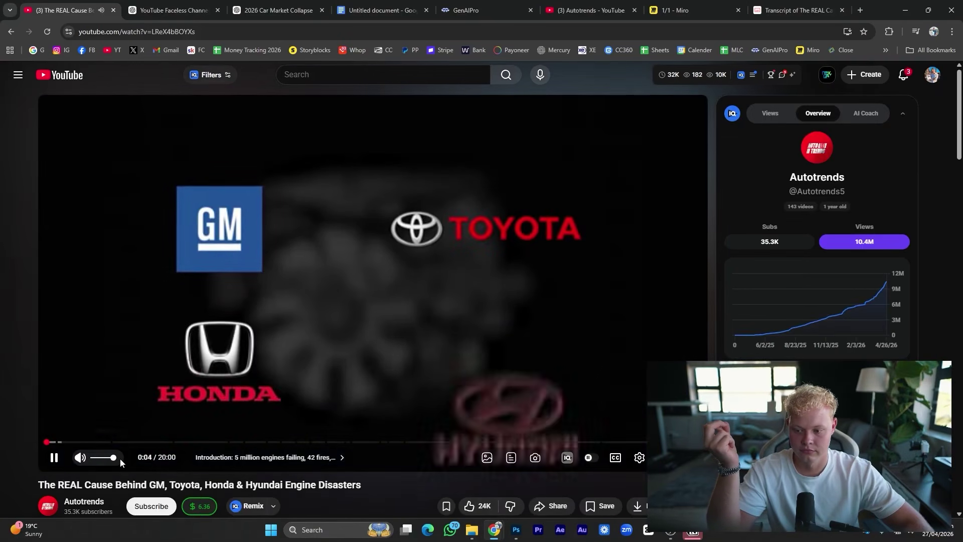
left_click(350, 335)
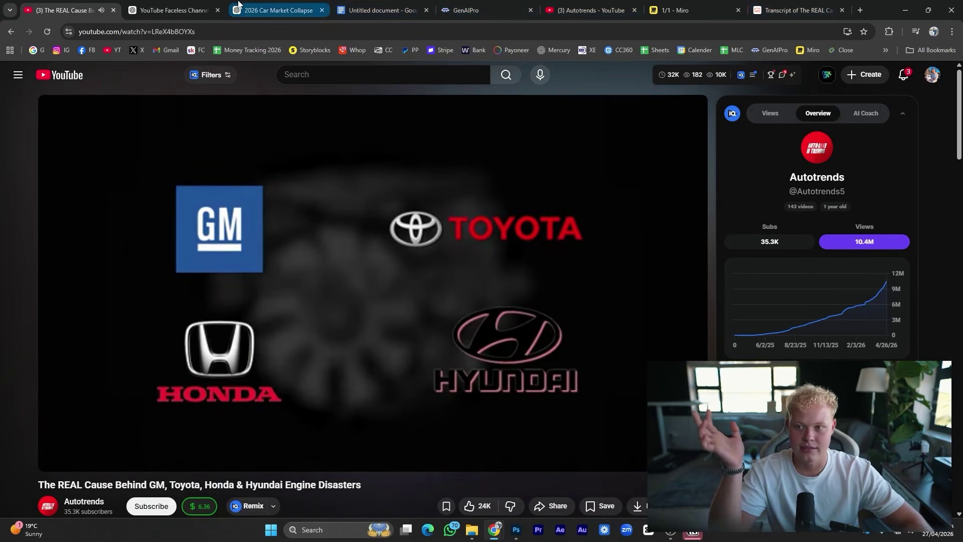
Open the voice selection in GenAIPro Labs and filter the voices to Male and Middle Aged.
left_click(466, 10)
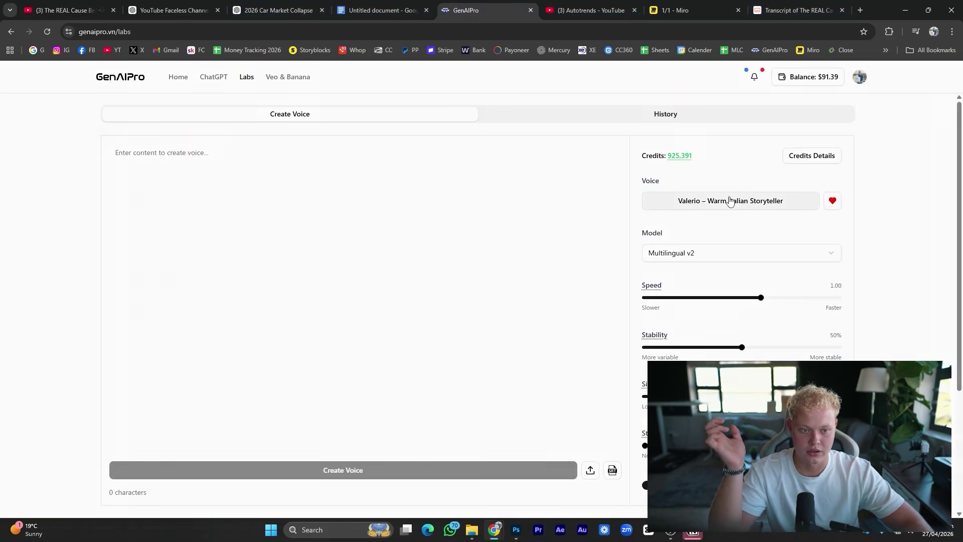
left_click(731, 201)
scroll(418, 348, "down", 2)
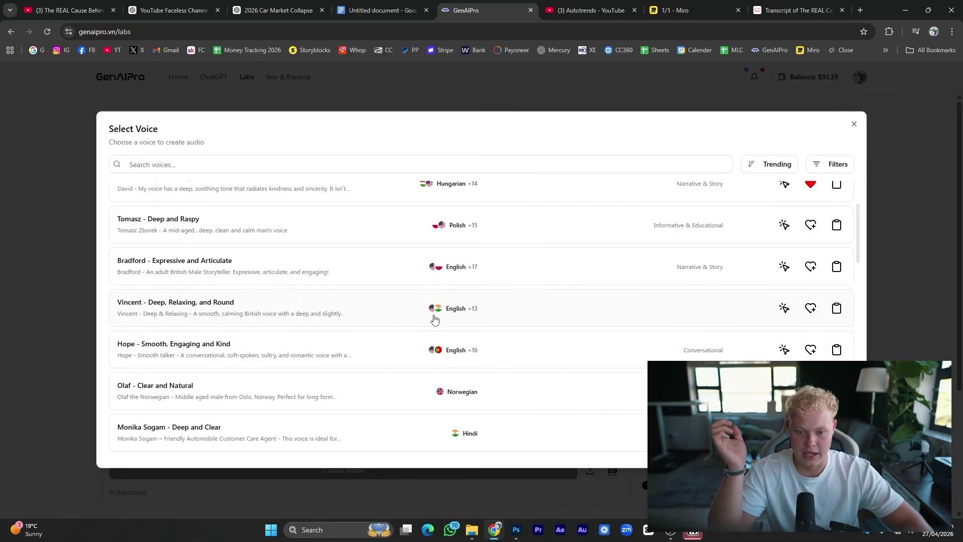
scroll(606, 215, "up", 2)
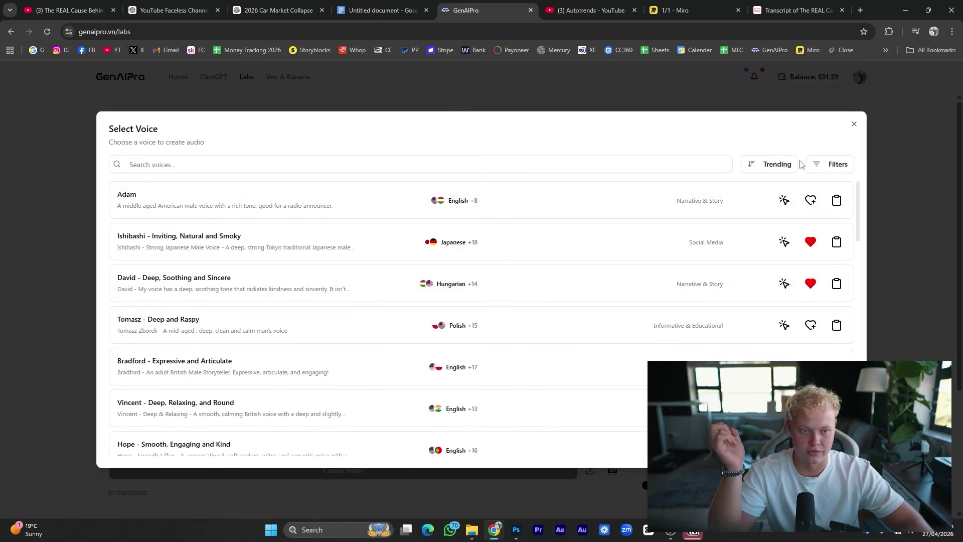
left_click(827, 168)
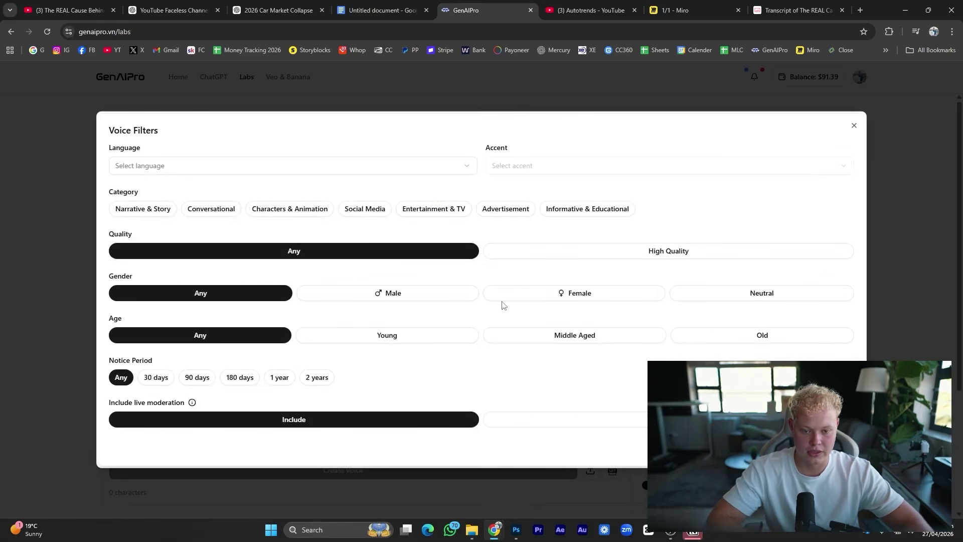
left_click(401, 297)
left_click(520, 339)
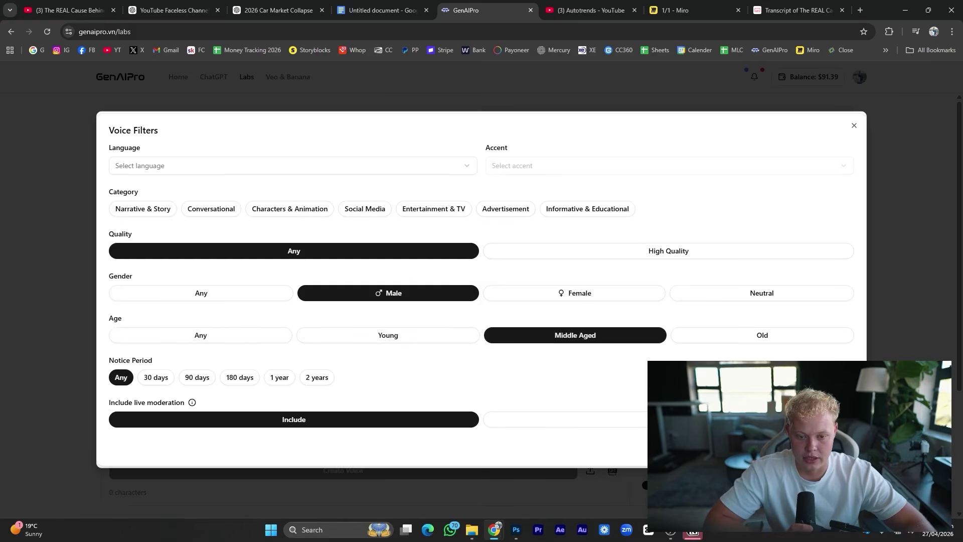
left_click(825, 447)
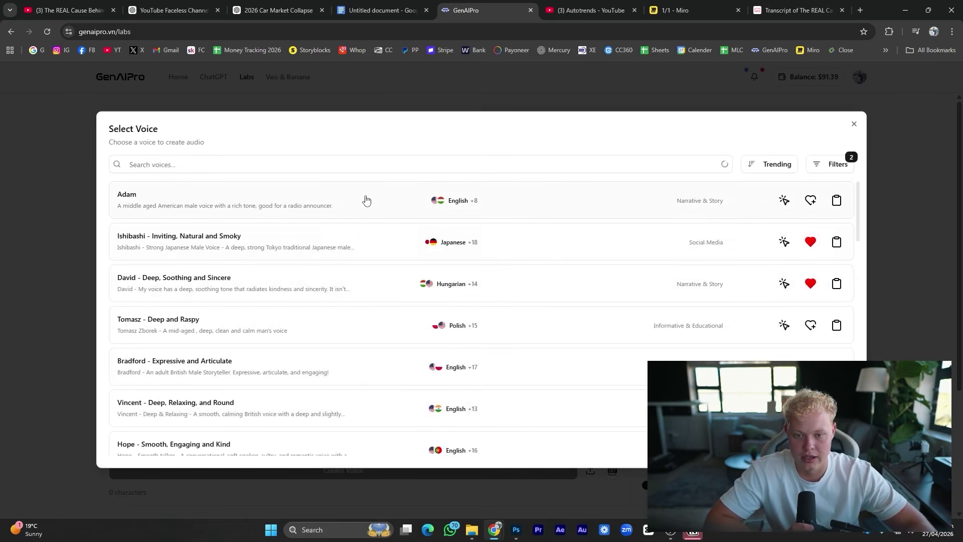
Listen to the English preview of the Adam voice and stop it.
left_click(216, 193)
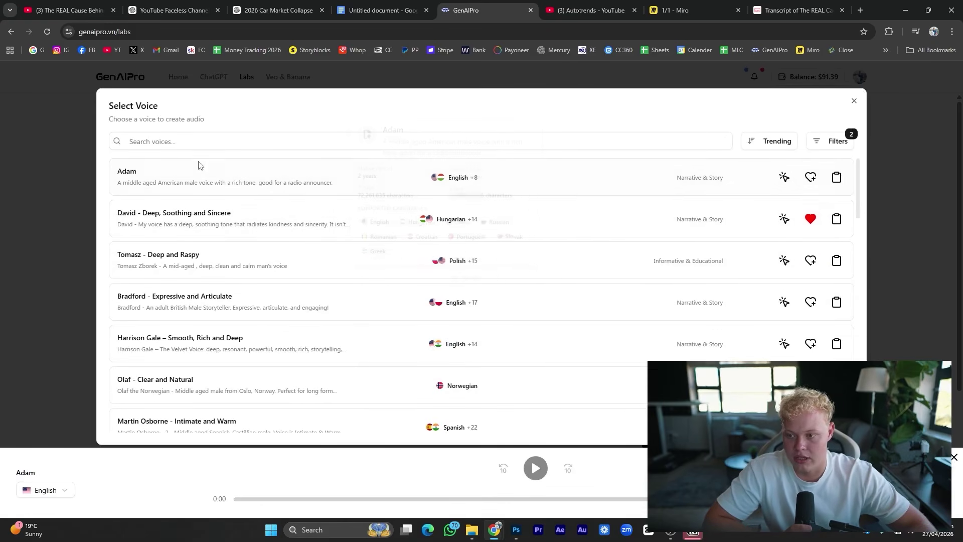
left_click(536, 468)
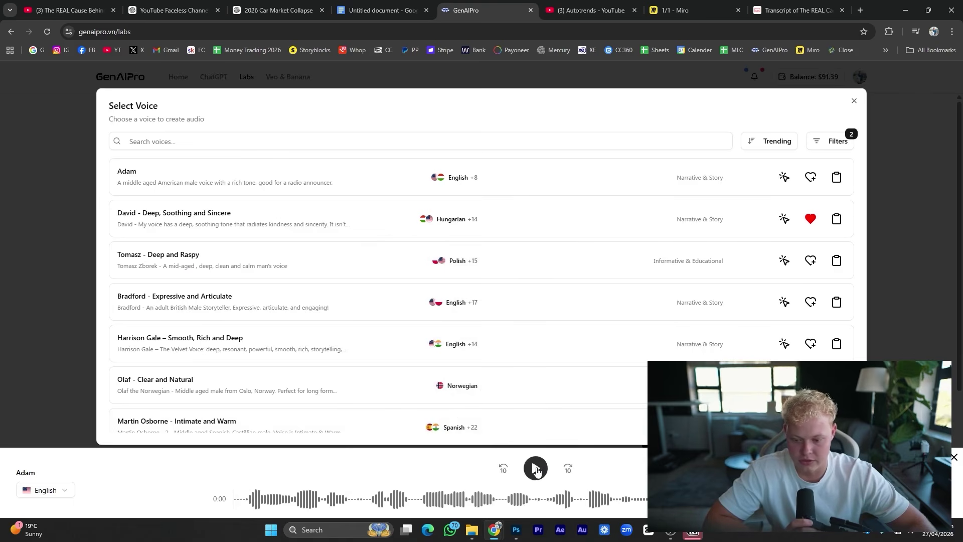
left_click(535, 468)
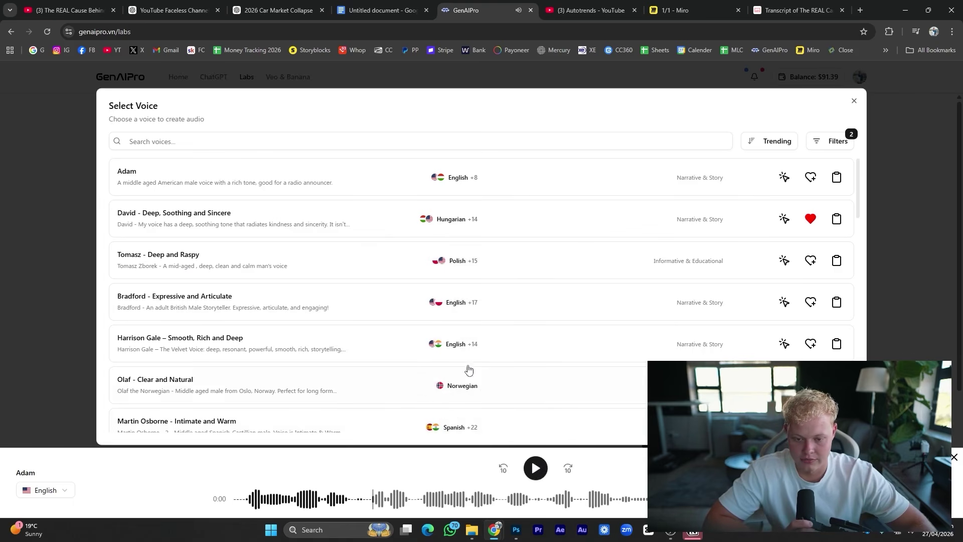
Preview the Tomasz - Deep and Raspy voice and switch its sample from Polish to English.
left_click(504, 269)
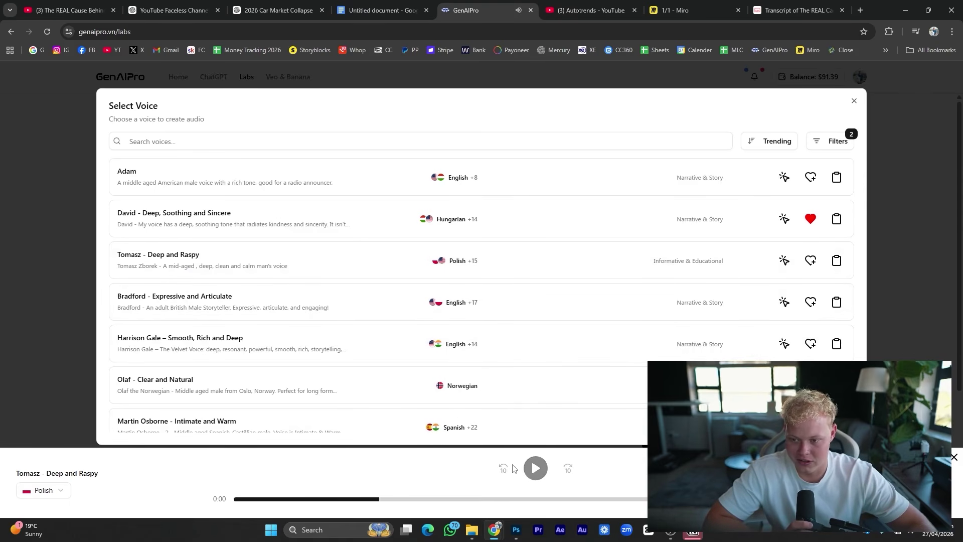
left_click(536, 468)
scroll(482, 361, "down", 1)
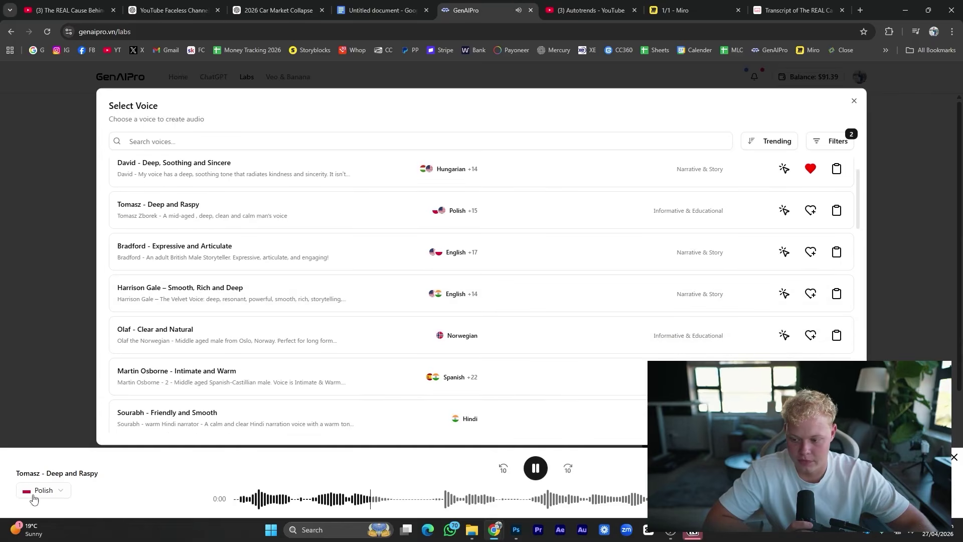
left_click(43, 490)
left_click(45, 245)
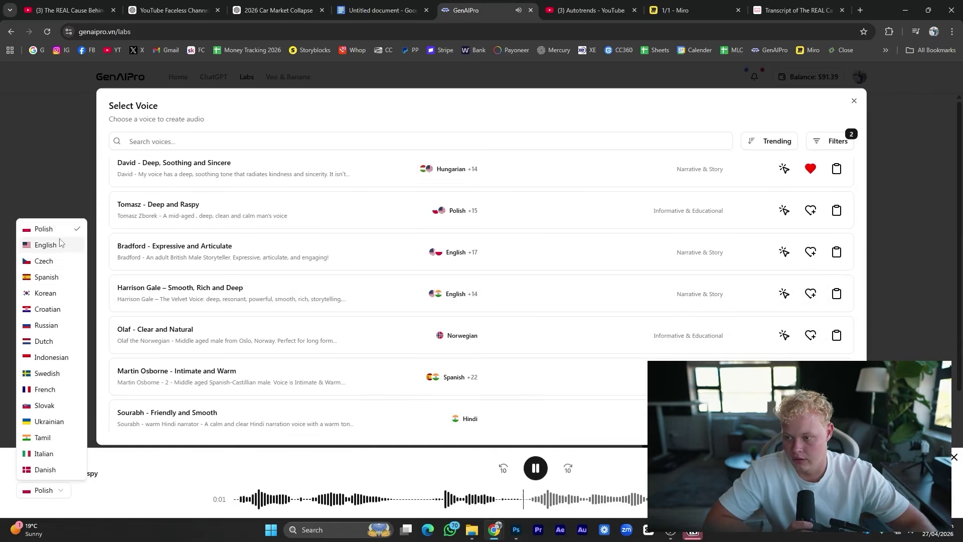
left_click(536, 468)
Preview the English samples of the Brad - Romantic & Gentle and Marcus voices.
scroll(488, 338, "down", 2)
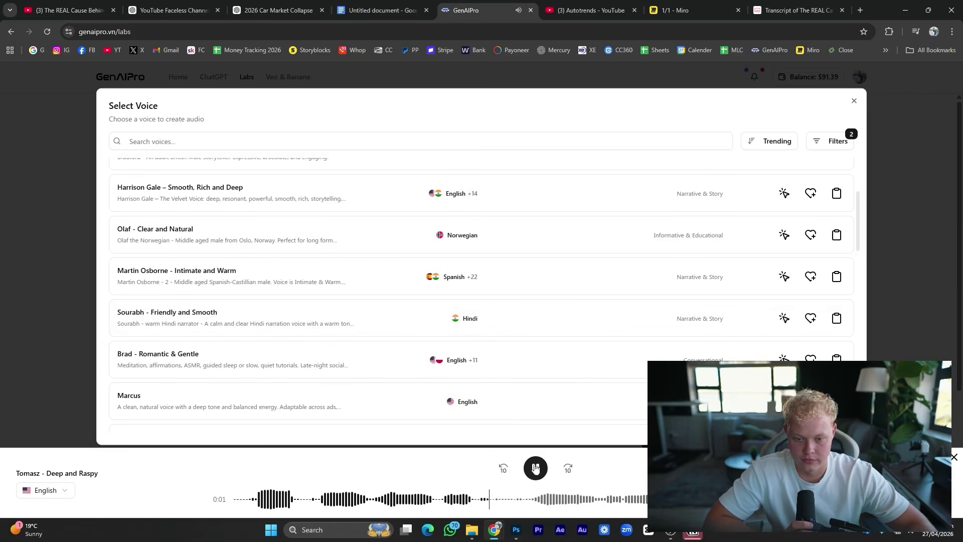
left_click(494, 367)
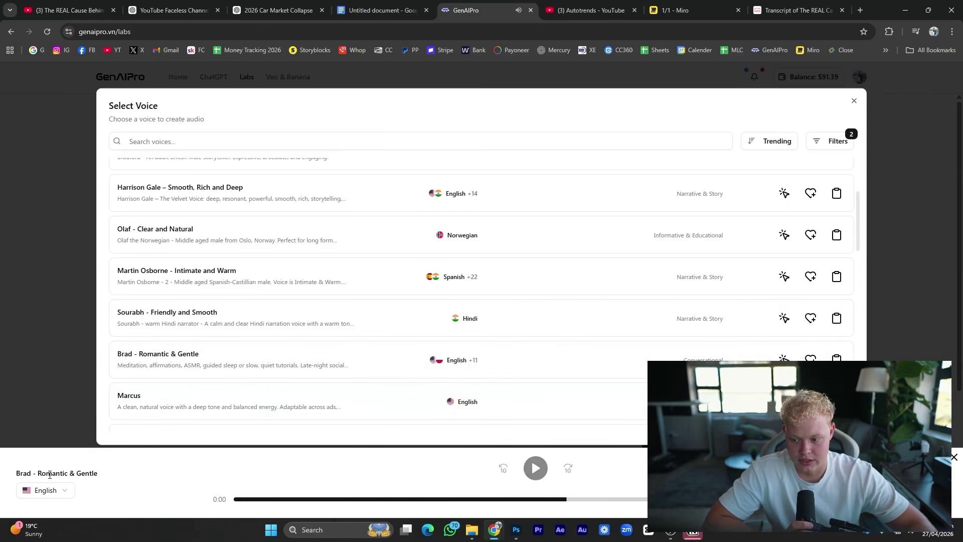
left_click(535, 475)
scroll(466, 316, "down", 2)
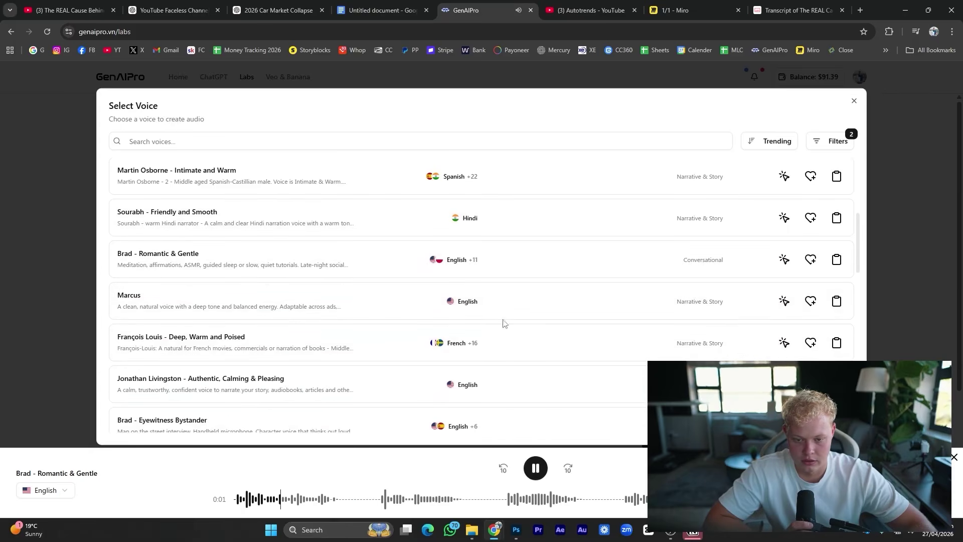
left_click(498, 304)
left_click(536, 471)
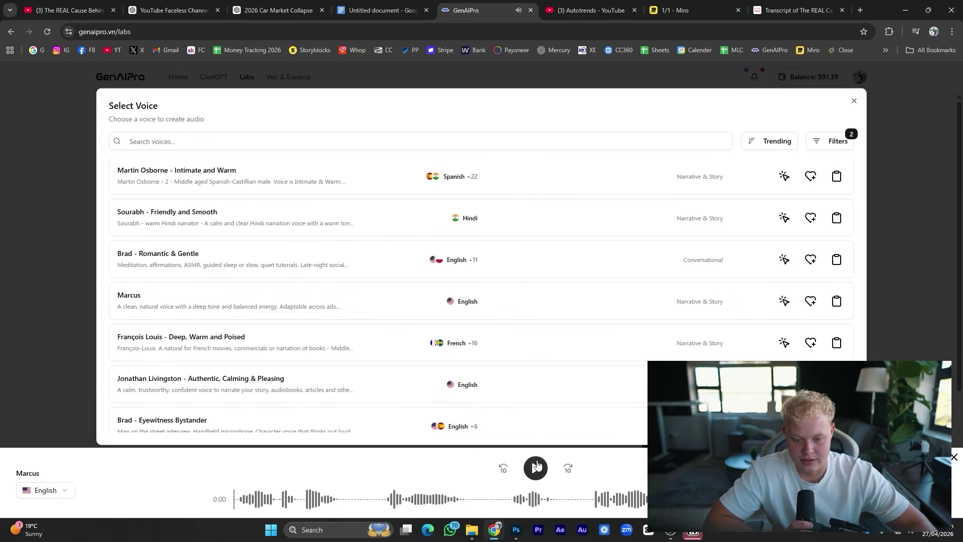
left_click(536, 470)
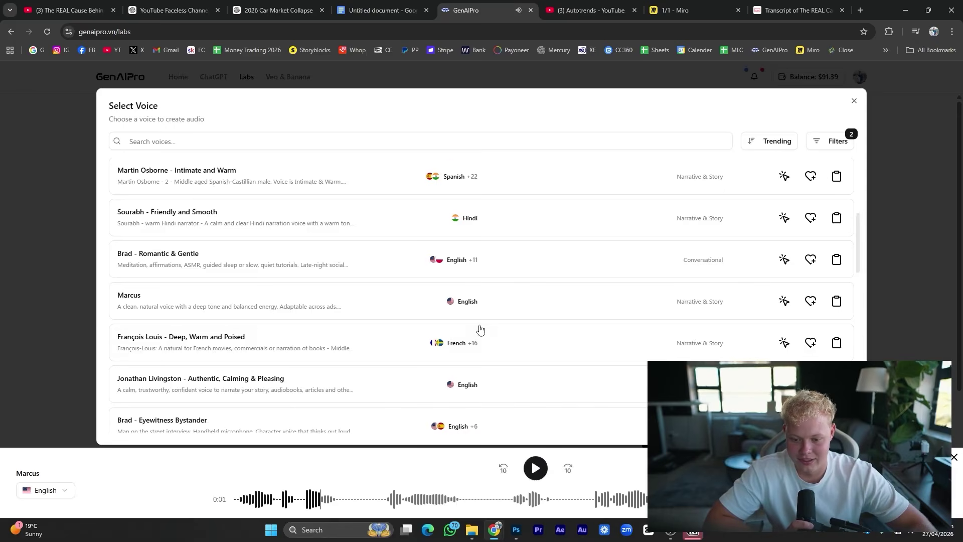
Listen briefly to the Nathaniel - Deep, Meditative and Mellow and the Matt - Dramatic Radio Podcast Host voices.
scroll(486, 306, "down", 4)
left_click(510, 327)
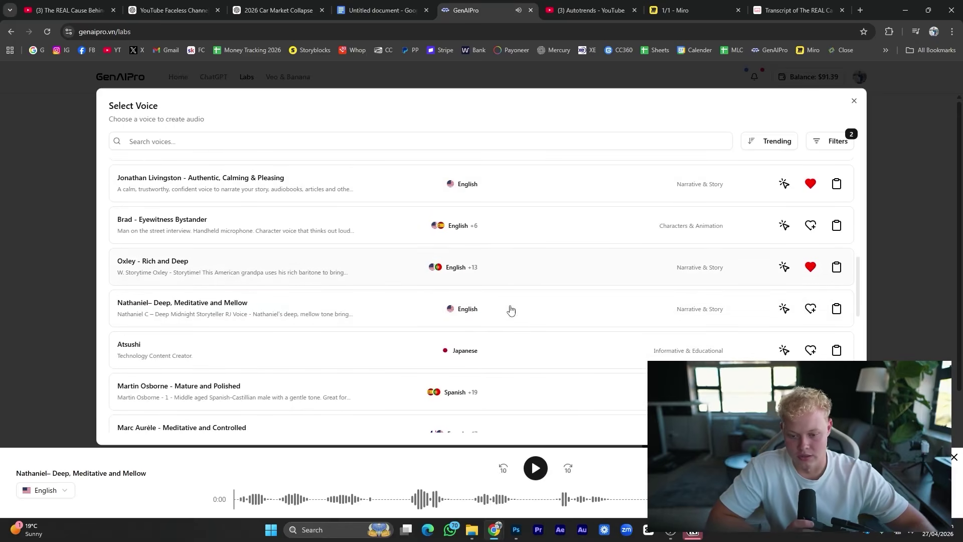
left_click(536, 469)
left_click(536, 469)
scroll(526, 321, "down", 5)
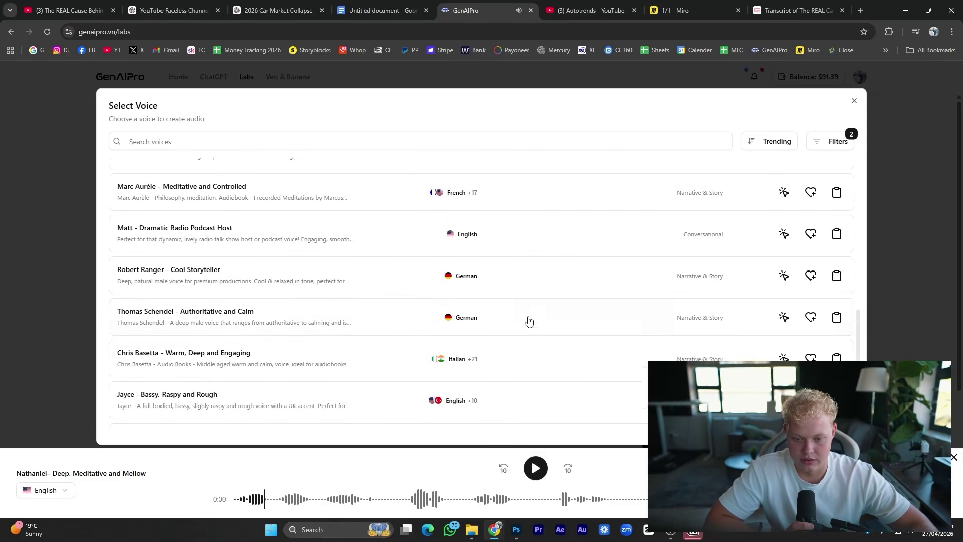
left_click(489, 226)
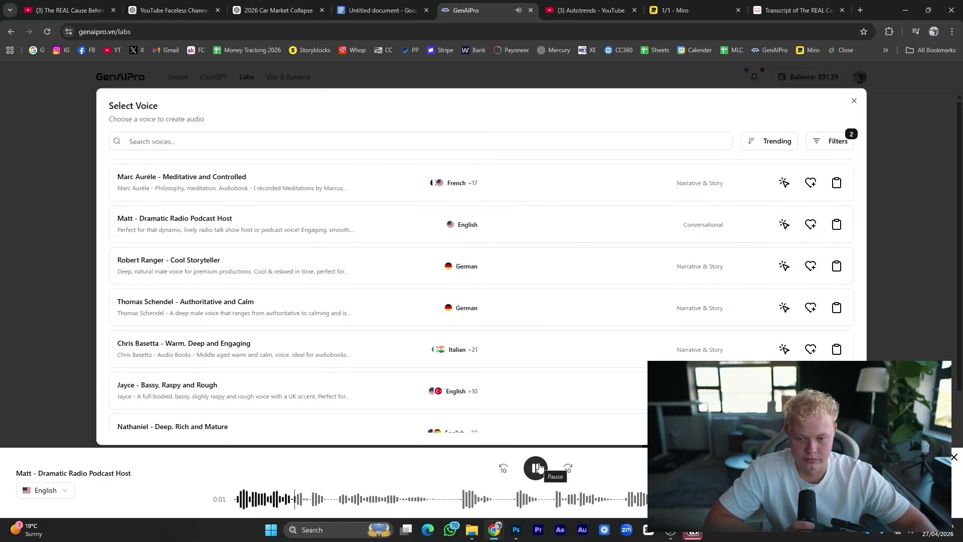
left_click(537, 468)
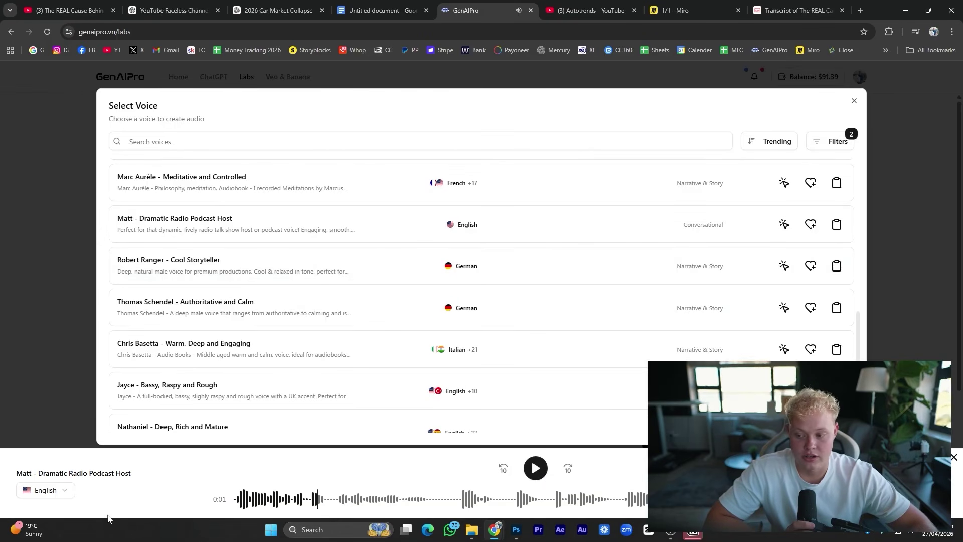
Add the Entertainment & TV category to the voice filters and apply them.
left_click(825, 143)
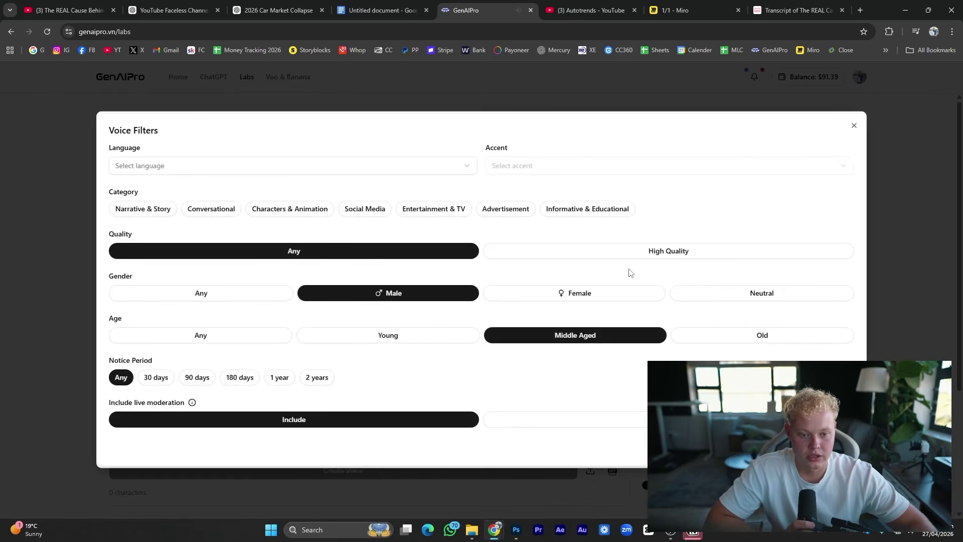
left_click(418, 214)
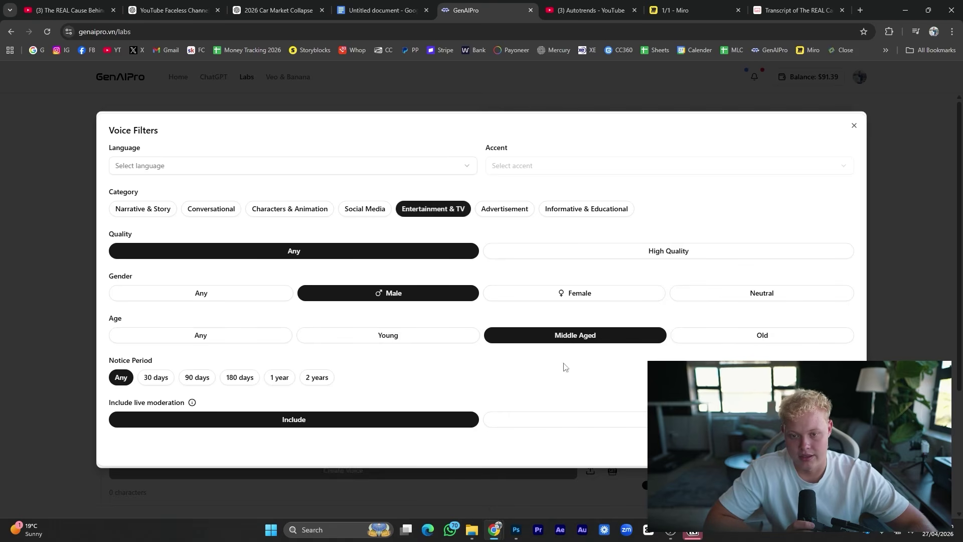
left_click(826, 446)
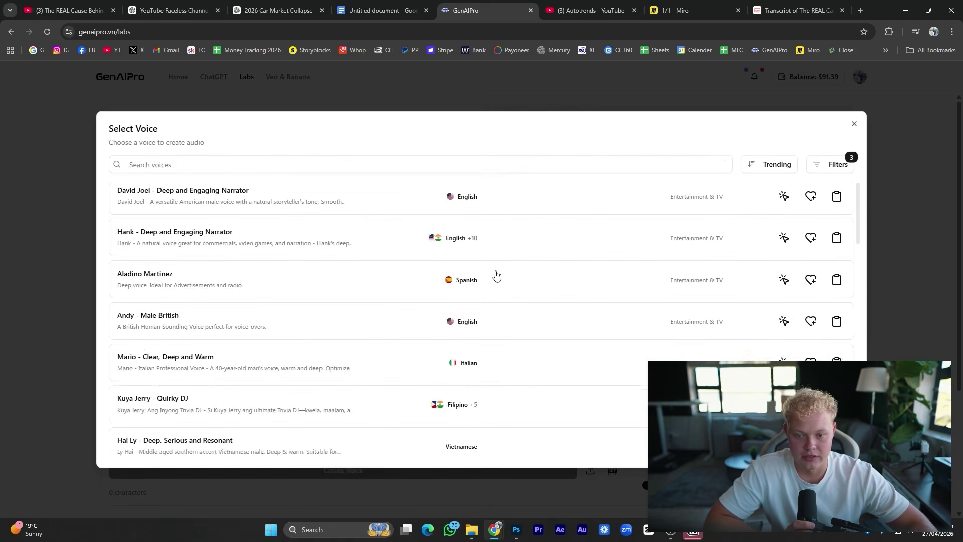
Preview the English voices David Joel - Deep and Engaging Narrator, Andy - Male British and Tyler Cruz - Cool Energetic DJ.
left_click(338, 200)
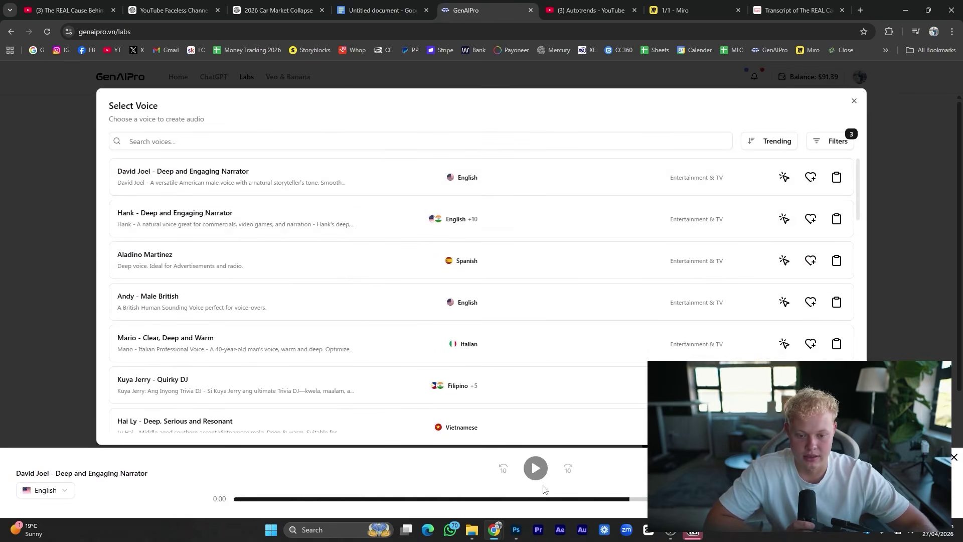
left_click(503, 319)
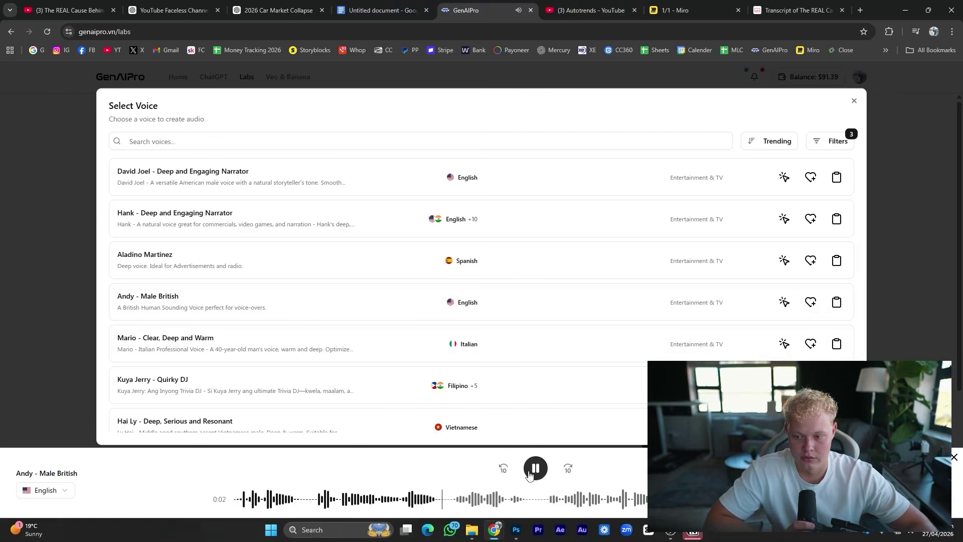
scroll(505, 393, "down", 2)
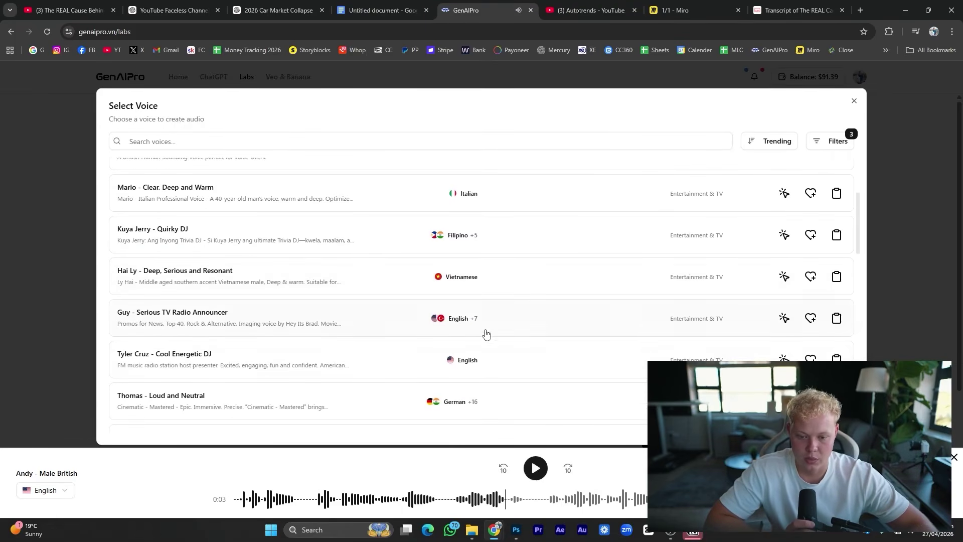
left_click(495, 370)
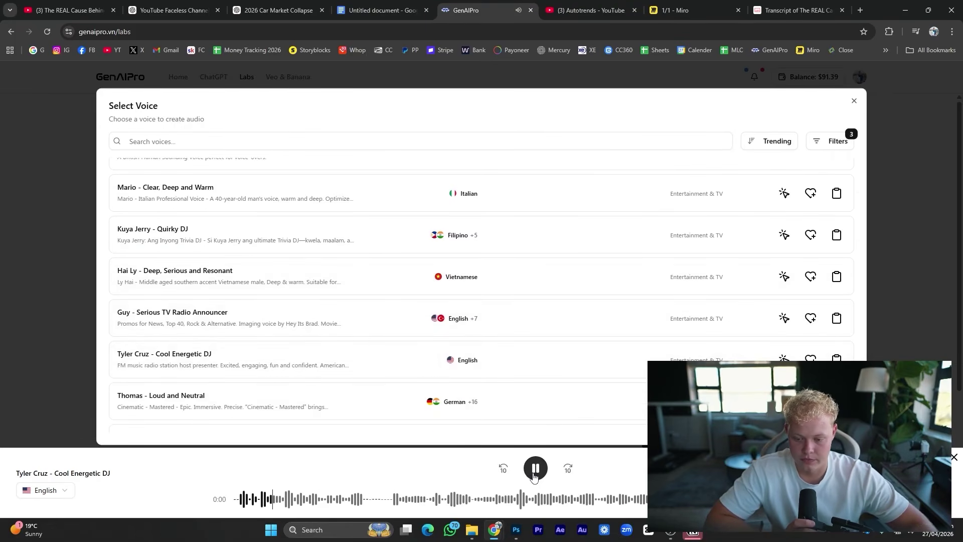
left_click(534, 477)
Preview the A.D., Terry - Male radio voice and John - Deep and Calm voices and close the voice selection.
scroll(509, 372, "down", 4)
left_click(490, 276)
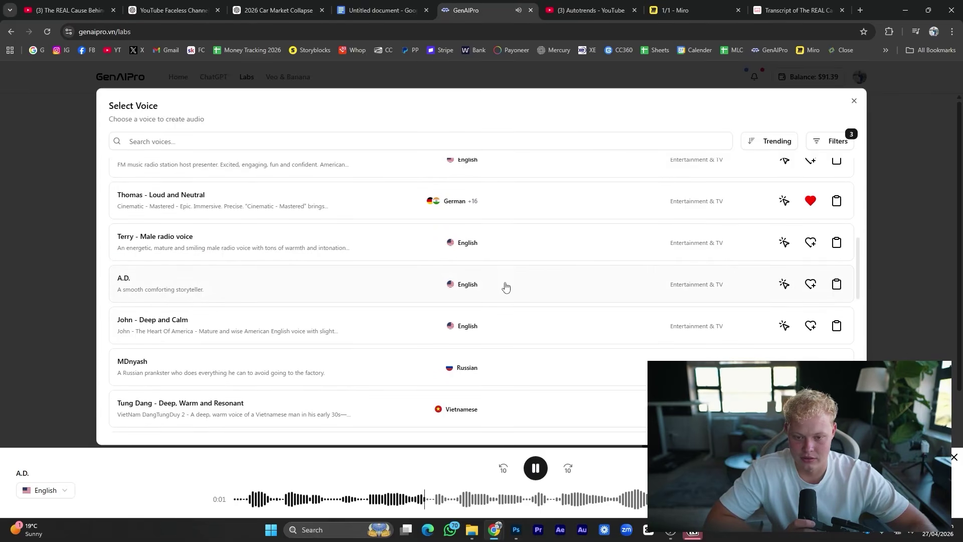
left_click(524, 253)
left_click(538, 468)
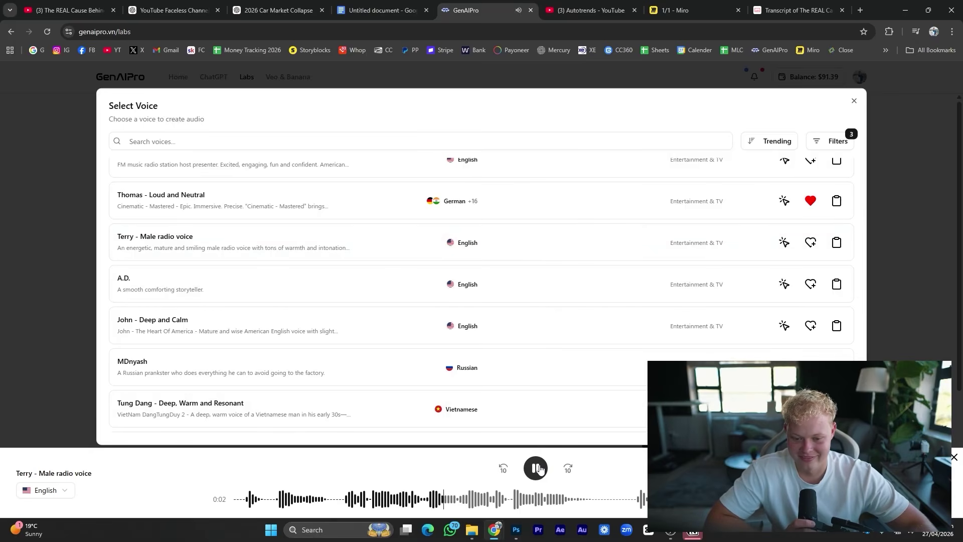
left_click(507, 329)
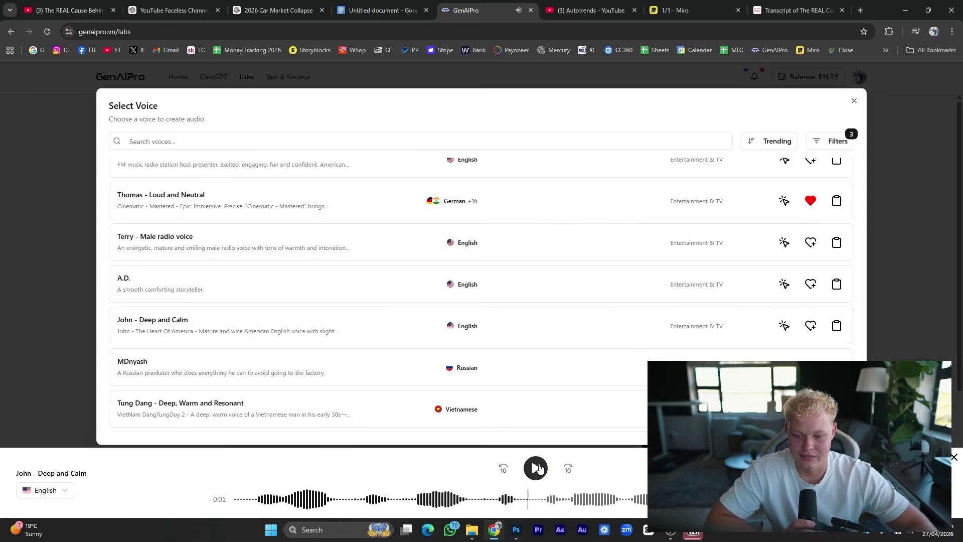
left_click(855, 101)
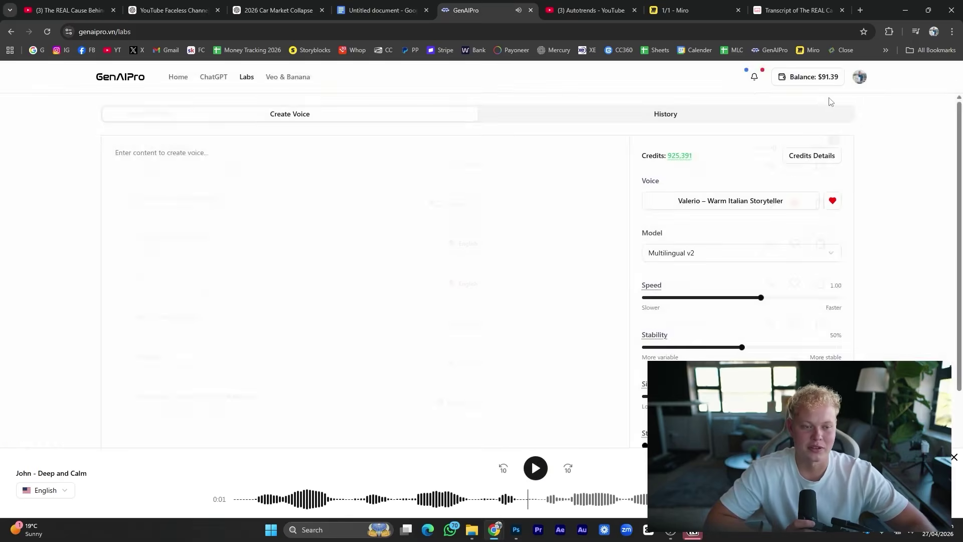
Paste the car market collapse script introduction into the Create Voice content and select all of it.
left_click(279, 168)
type("What if I told you the car market is already starting to collapse… and most people don’t even realize it yet?  Right now, across the country, dealership lots are quietly filling up again. Vehicles are sitting longer. Prices are starting to slip. And something even more dangerous is happening behind the scenes…  Buyers are disappearing.  Not slowing down. Not hesitating. Disappearing.  And if you think this is just a small correction after a crazy few years, you’re missing the bigger picture. Because this time, the problem isn’t just high prices or supply issues.  It’s the entire system beginning to crack.  And once you see how all the pieces connect, you’ll understand why this could turn into one of the most brutal car market collapses in decades.  But it gets worse.  Because everything you’re about to hear is happening right now… and accelerating.")
key("ctrl+a")
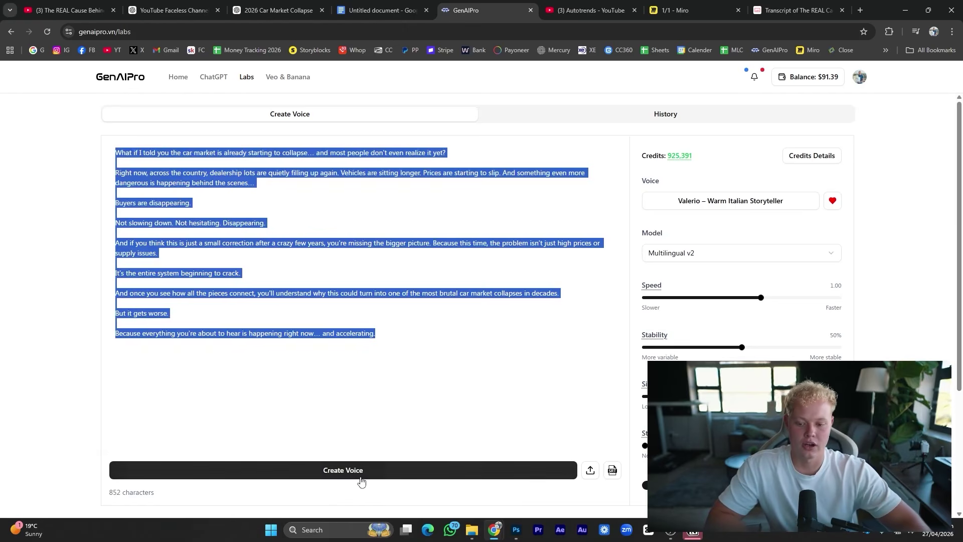
left_click_drag(401, 327, 50, 50)
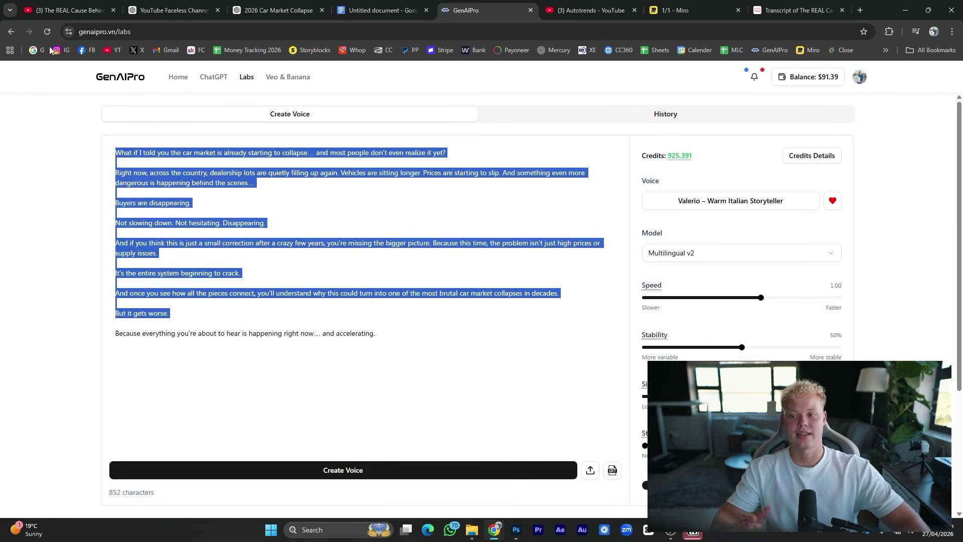
left_click(515, 309)
key("ctrl+a")
Glance at the script in Google Docs and ChatGPT, return to GenAIPro and clear the pasted Create Voice content.
left_click(382, 10)
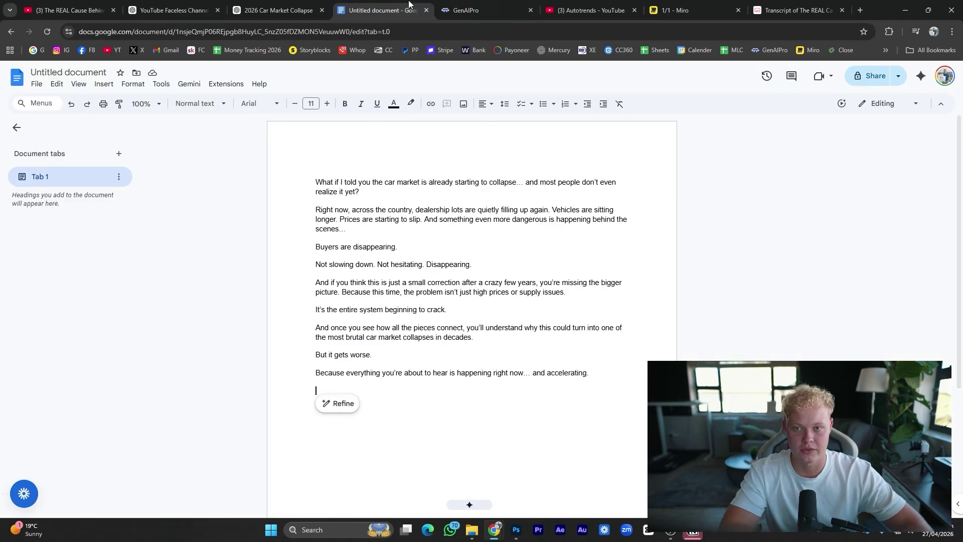
left_click(282, 6)
left_click(466, 10)
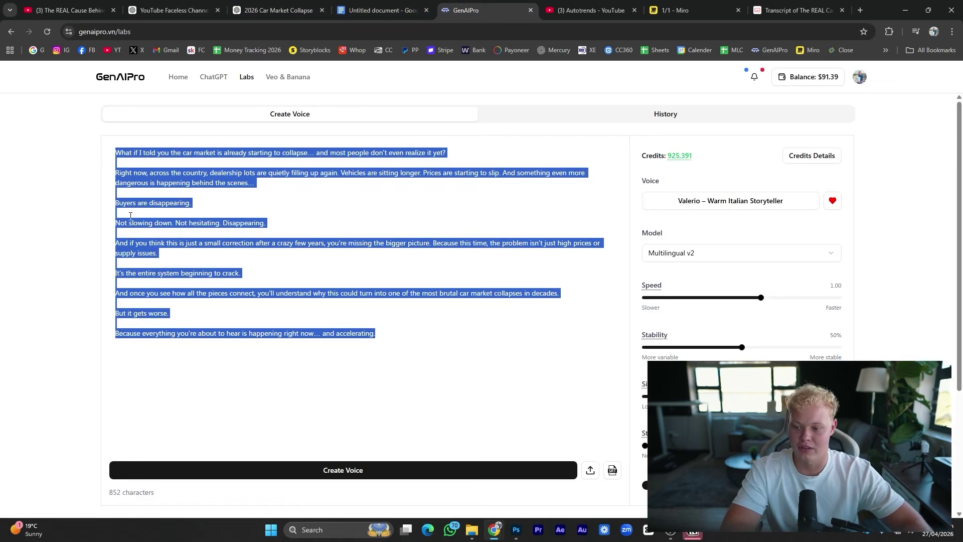
left_click_drag(107, 151, 484, 346)
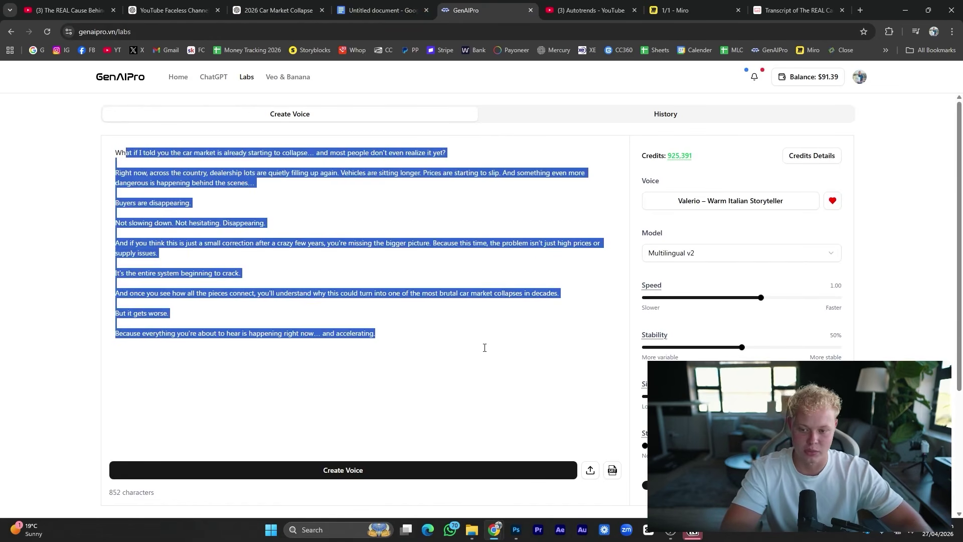
type("W")
key("BackSpace")
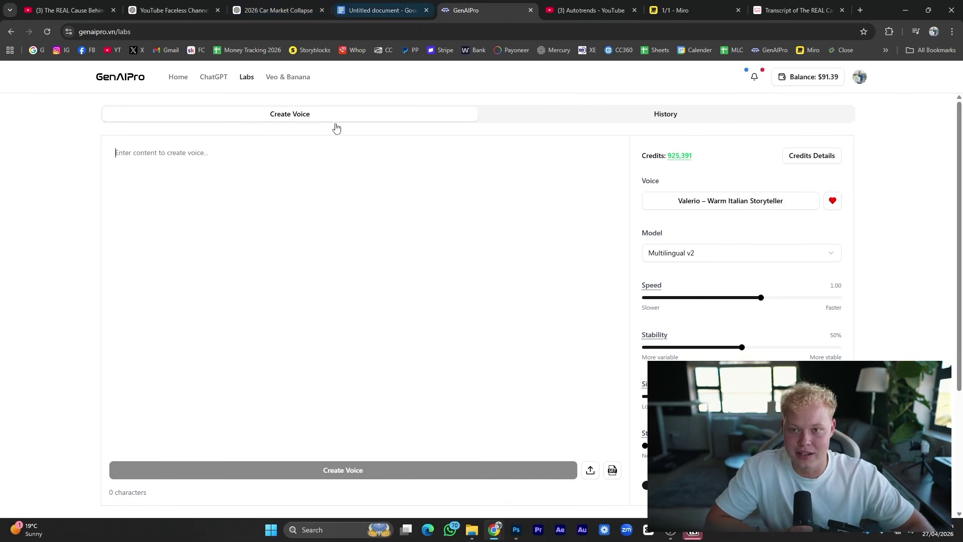
left_click(382, 10)
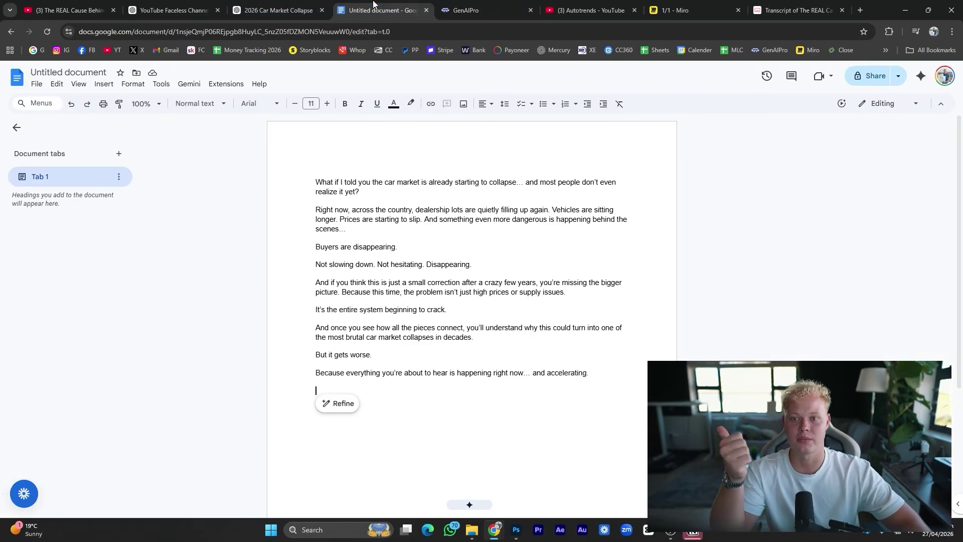
left_click(467, 10)
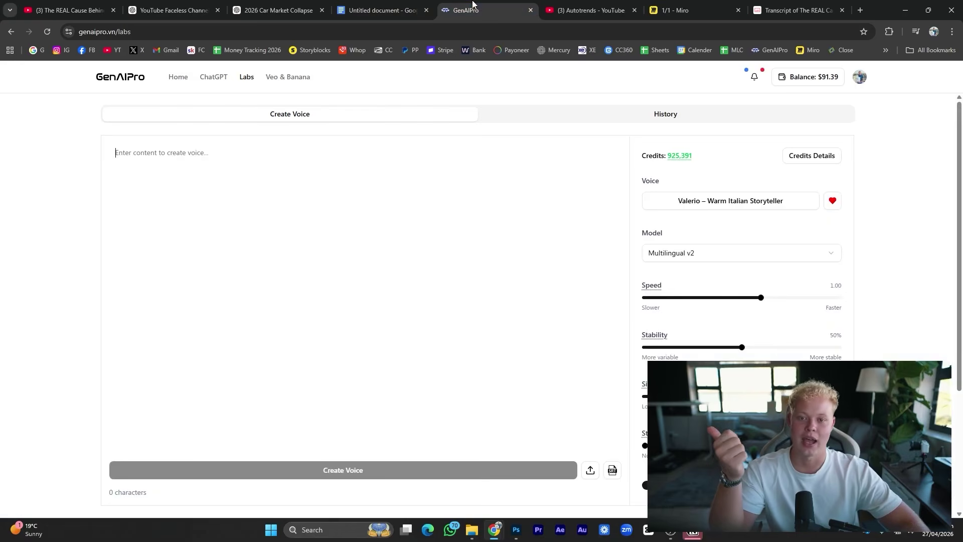
Open the Upwork website in a new browser tab.
left_click(859, 9)
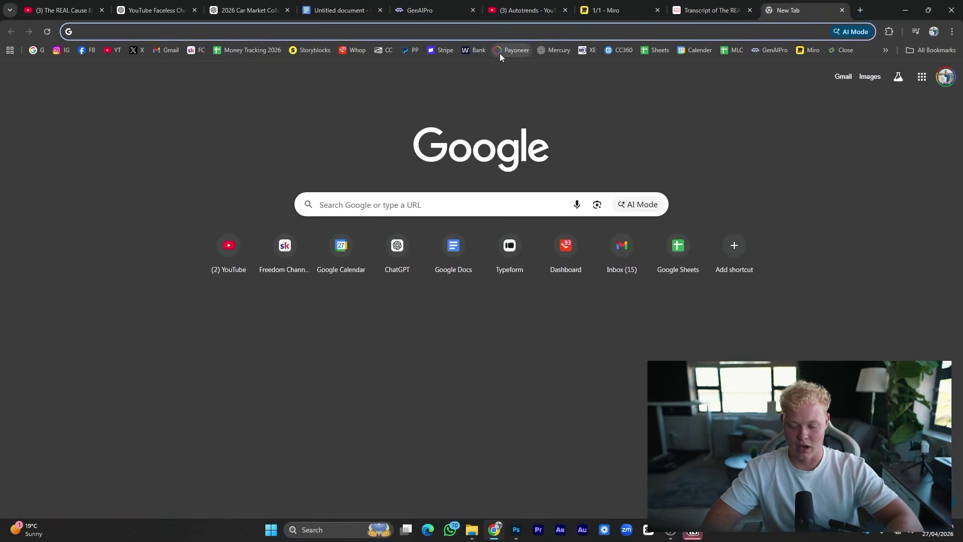
type("u")
key("Return")
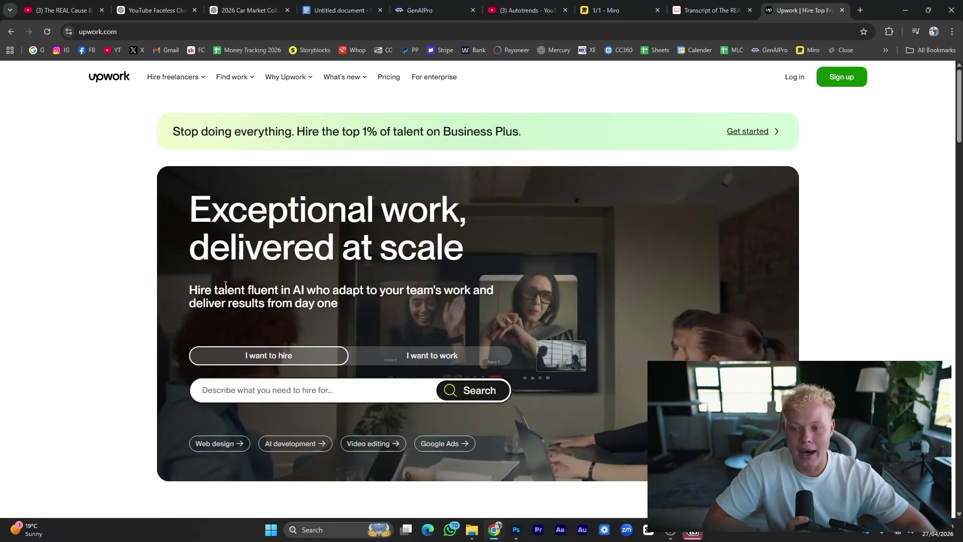
Switch to the Miro board, look through the student results and highlight the "Monetize in 20 days" post in green.
left_click(590, 15)
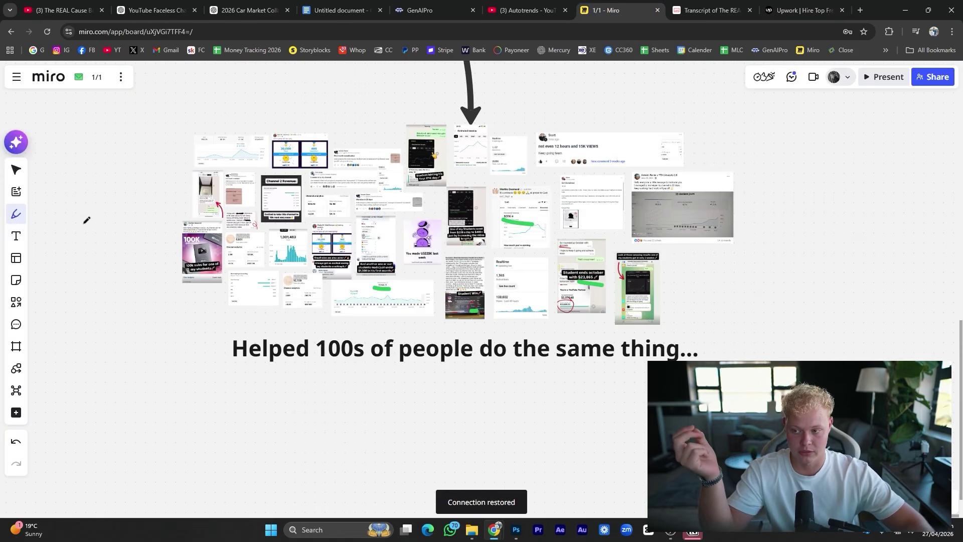
scroll(461, 209, "up", 5)
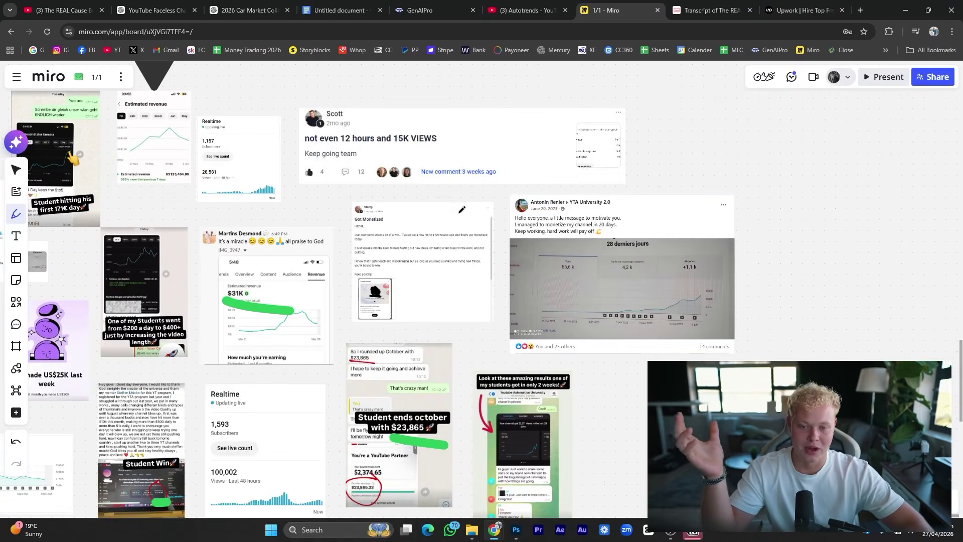
scroll(387, 241, "up", 2)
left_click_drag(218, 240, 667, 240)
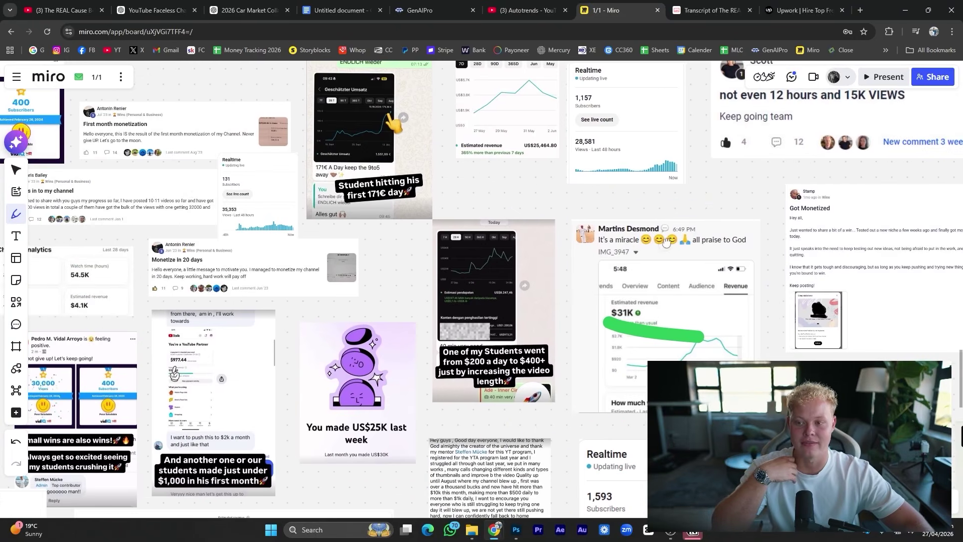
left_click_drag(187, 194, 479, 193)
scroll(484, 241, "up", 7)
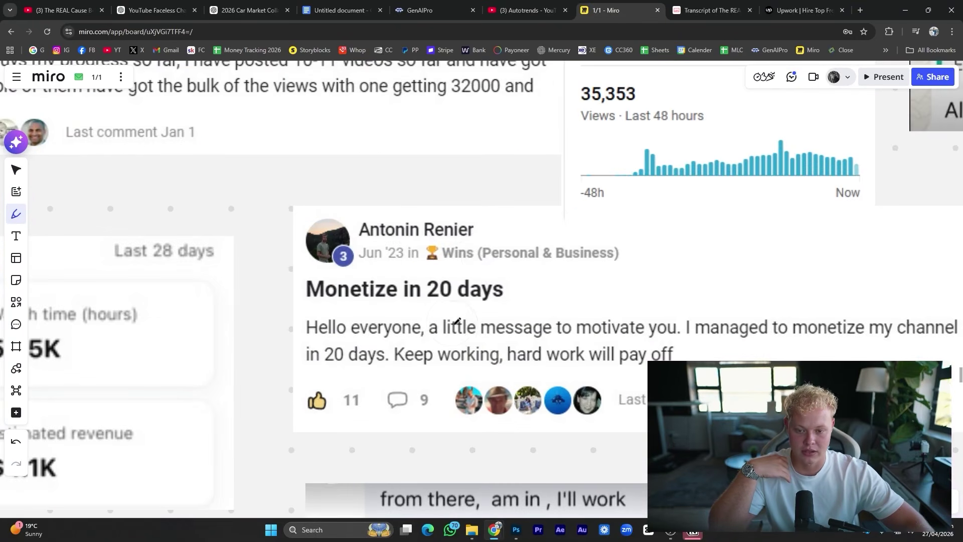
scroll(551, 272, "down", 8)
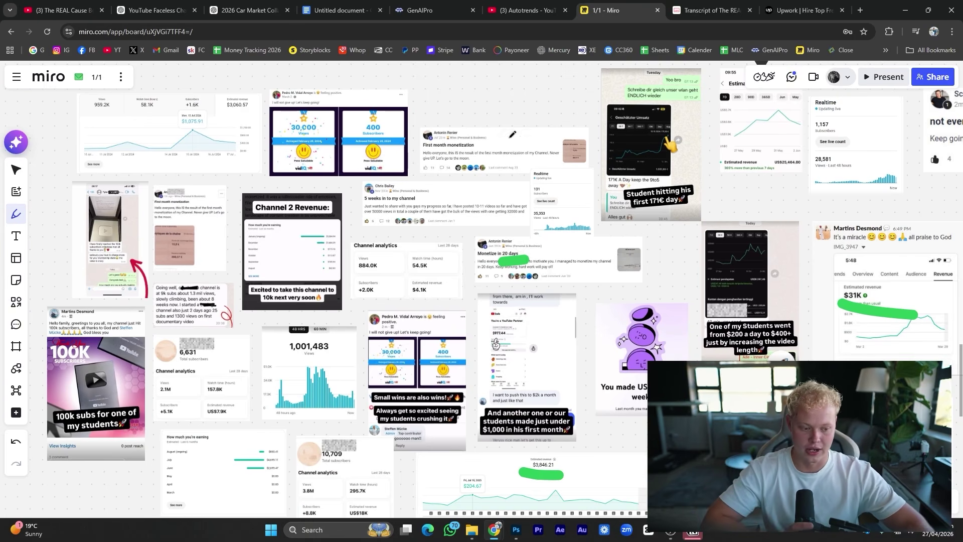
Glance at the Upwork home page, return to the Autotrends engine disasters video on YouTube and play it muted.
left_click(802, 10)
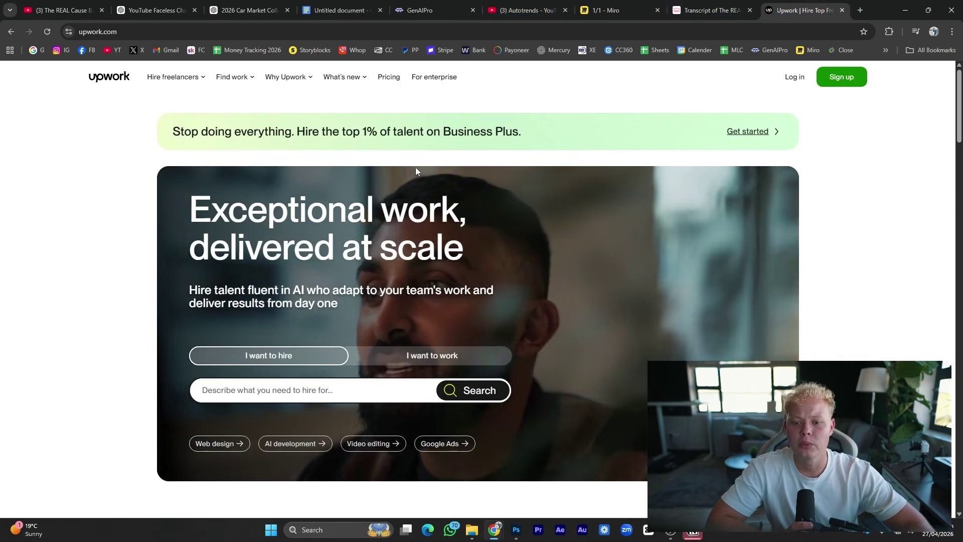
mouse_move(173, 76)
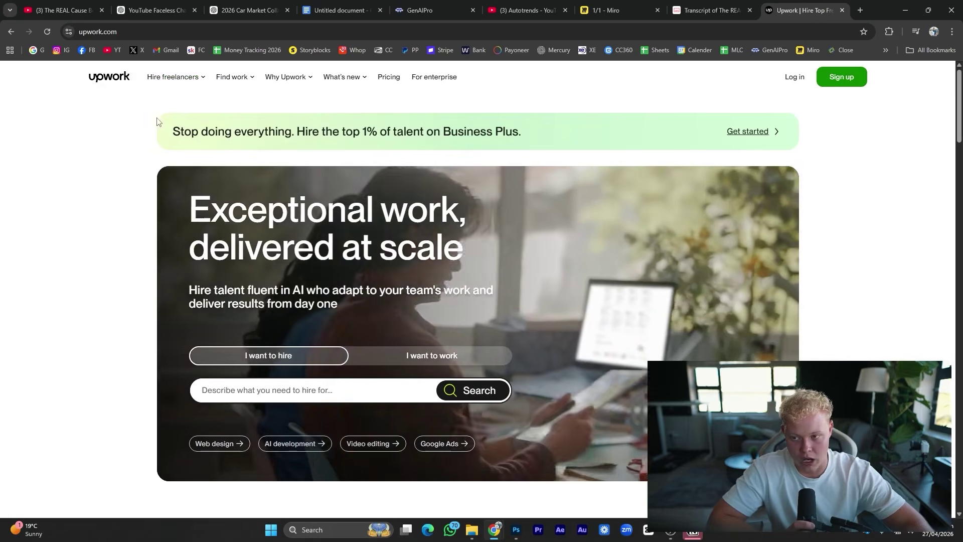
key("ctrl+1")
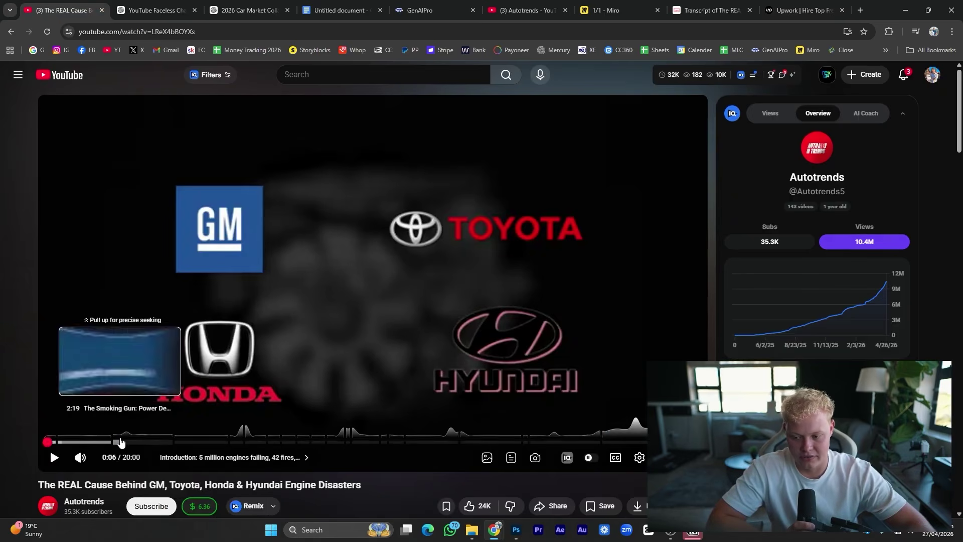
left_click(81, 458)
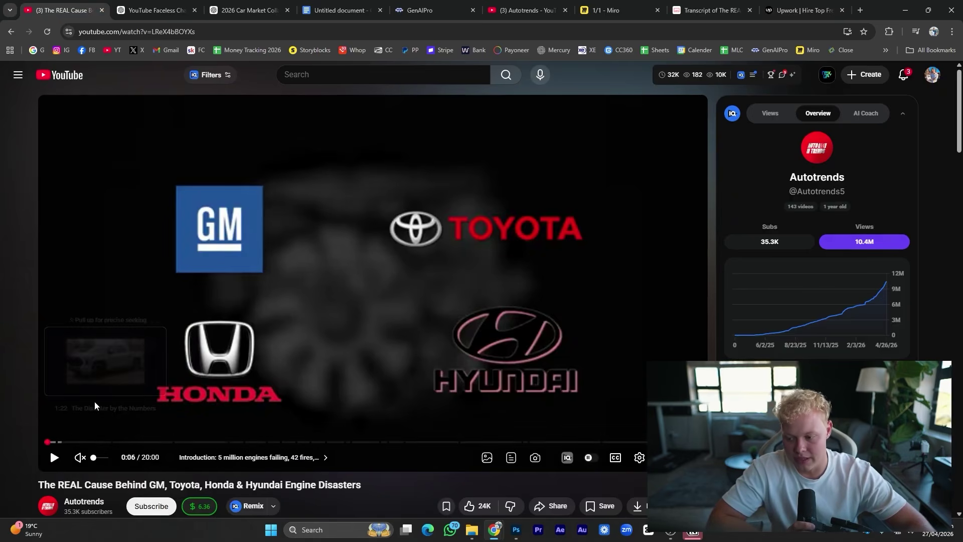
left_click(95, 404)
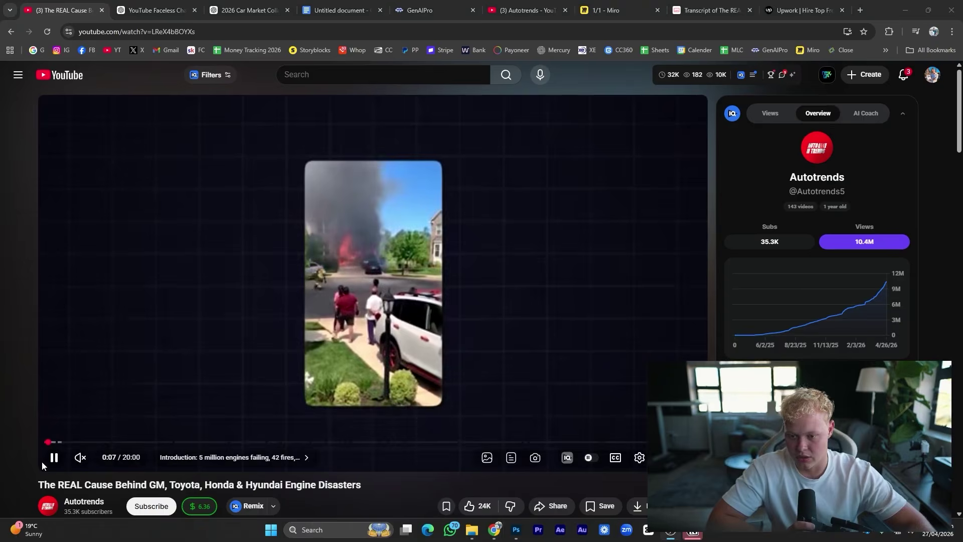
Skip forward through the first third of the Autotrends video to examine its stock-footage editing style.
left_click_drag(56, 444, 122, 445)
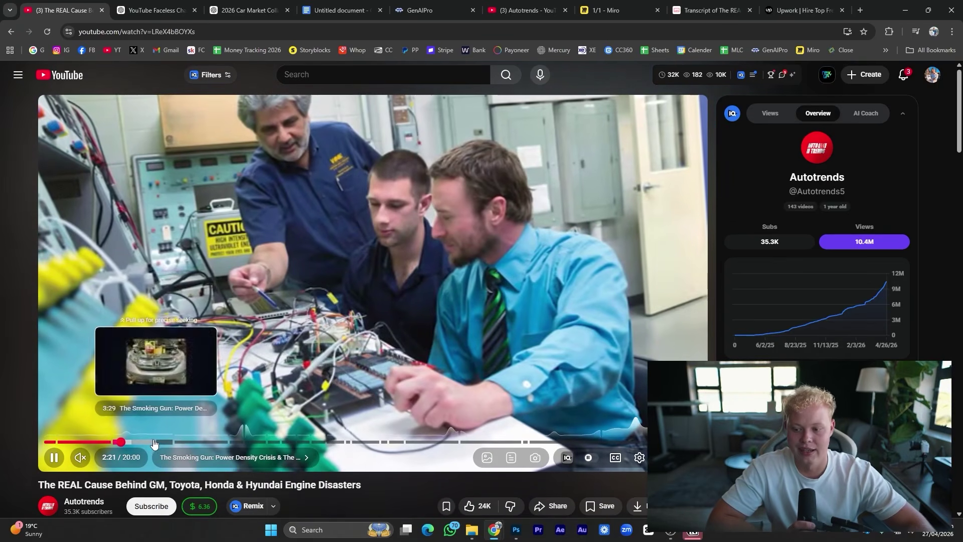
left_click(153, 442)
left_click(188, 442)
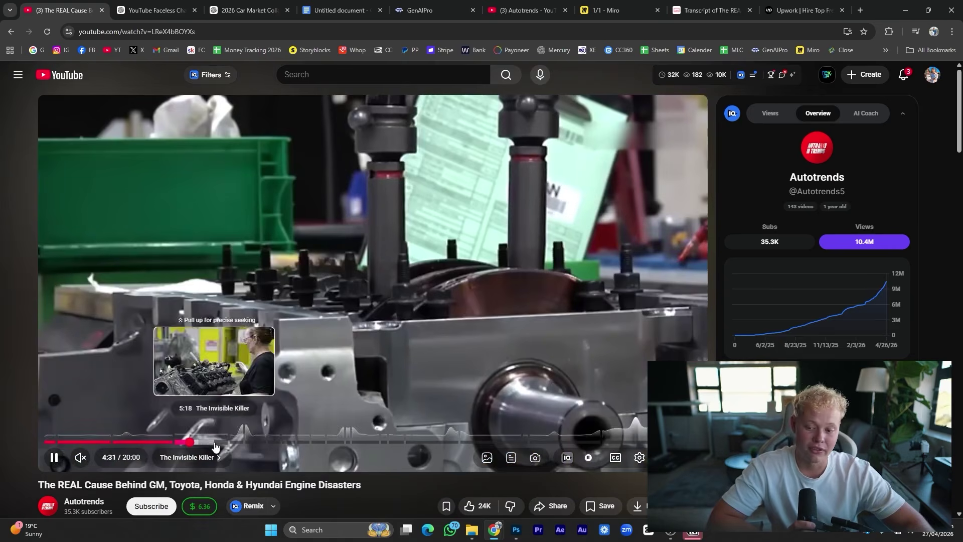
left_click(215, 442)
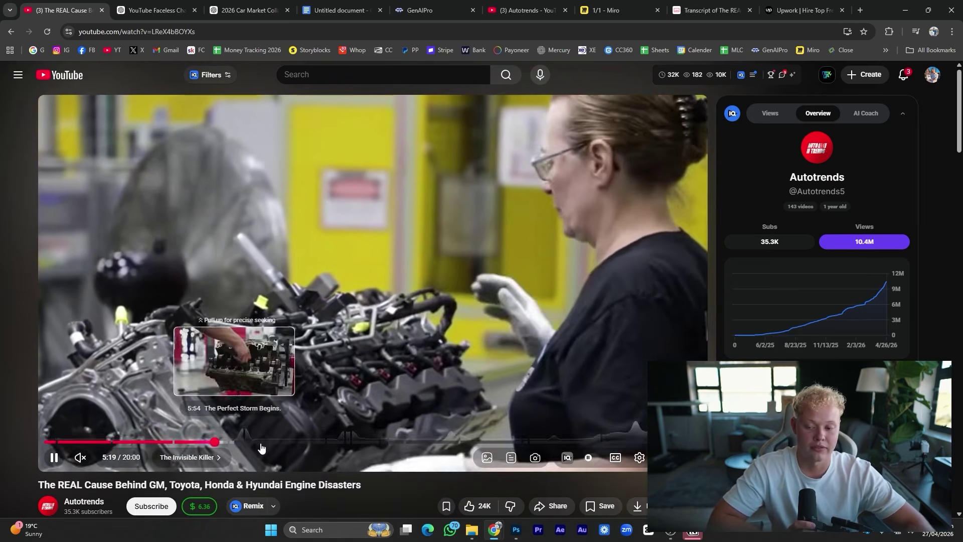
left_click(260, 442)
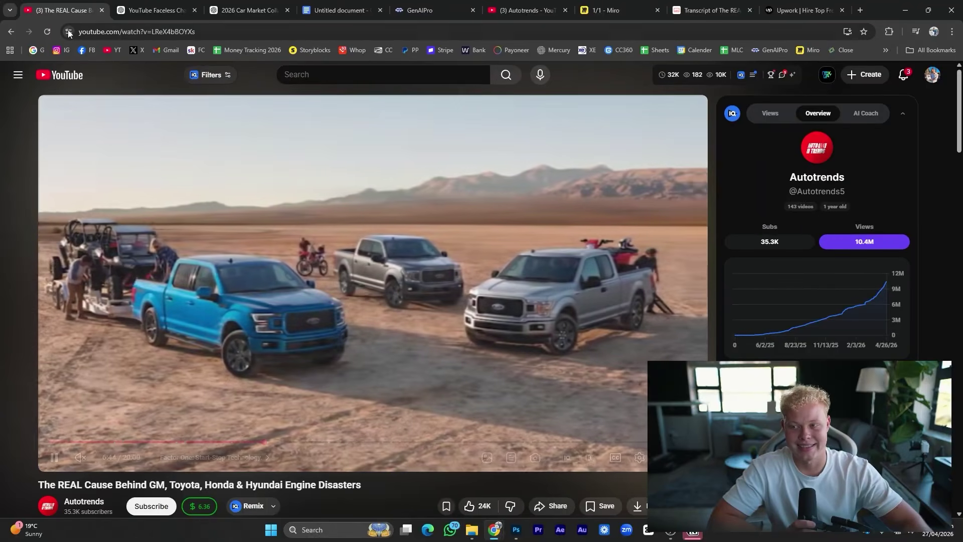
Go back to the Autotrends channel page and look through its quick channel stats and recent video thumbnails.
left_click(15, 32)
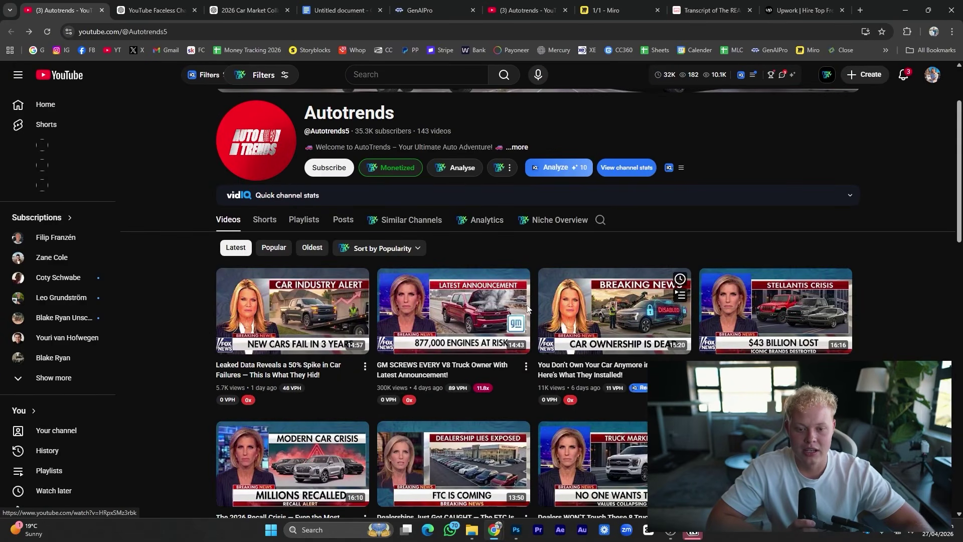
scroll(536, 293, "down", 3)
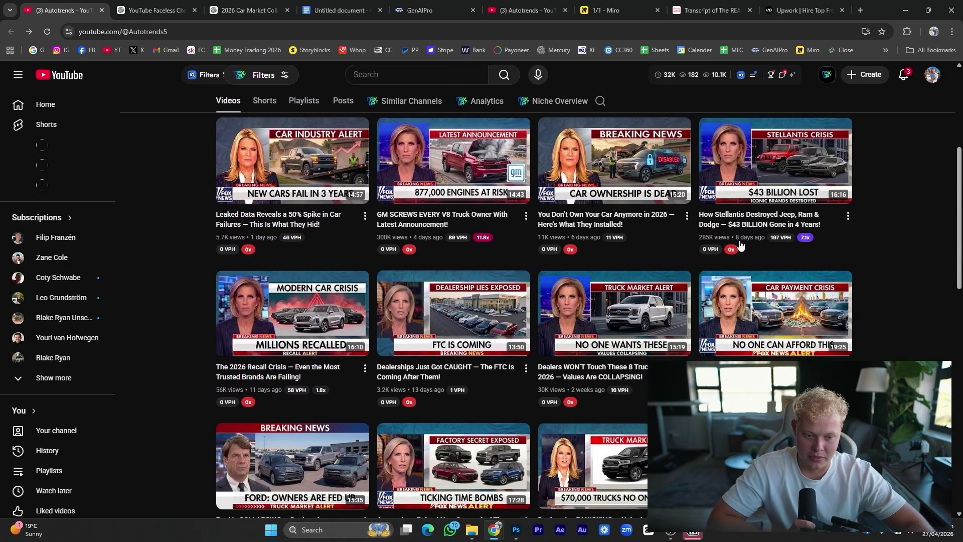
scroll(781, 238, "down", 2)
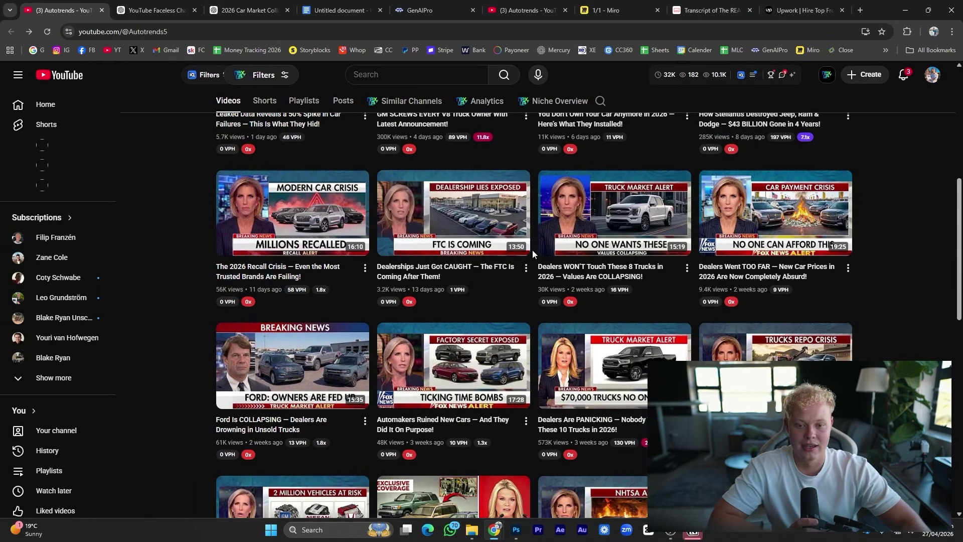
scroll(287, 181, "up", 5)
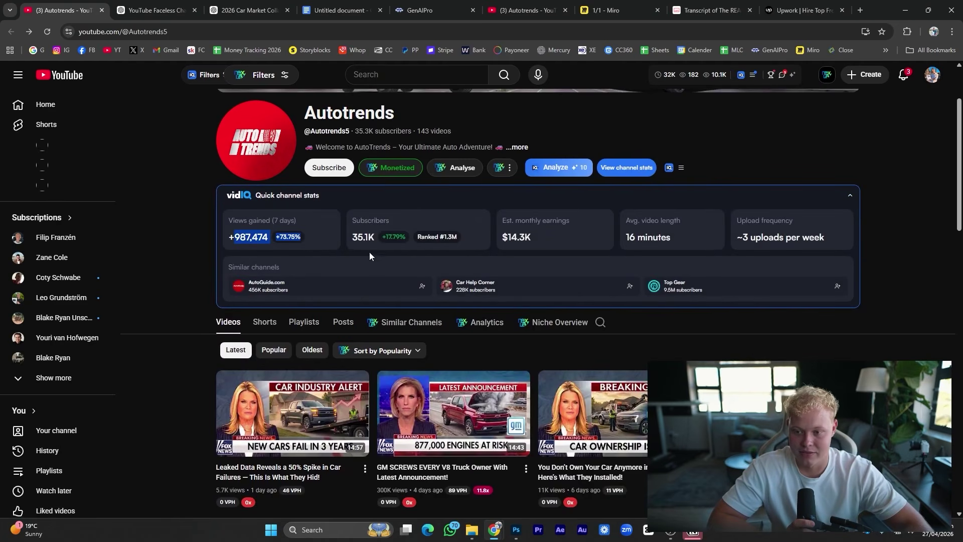
left_click(324, 206)
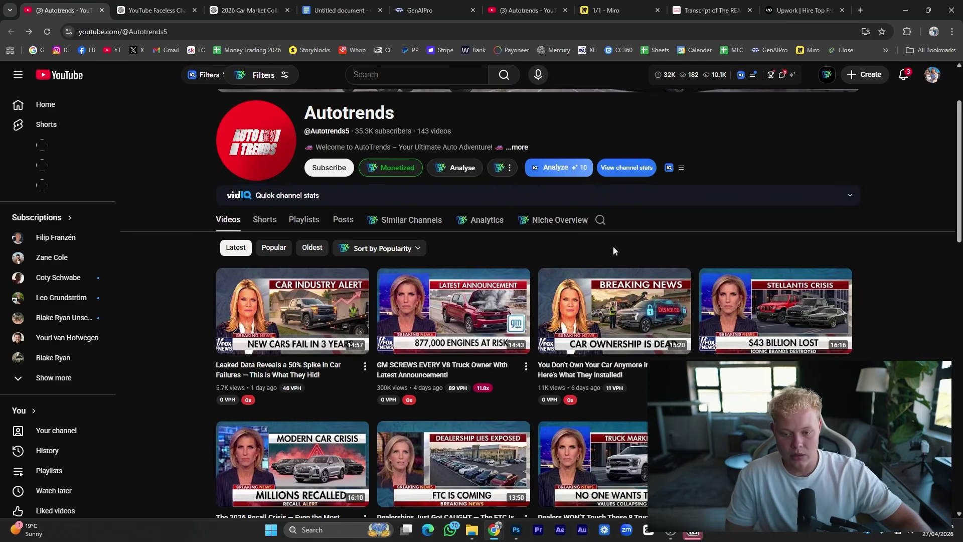
scroll(711, 290, "down", 1)
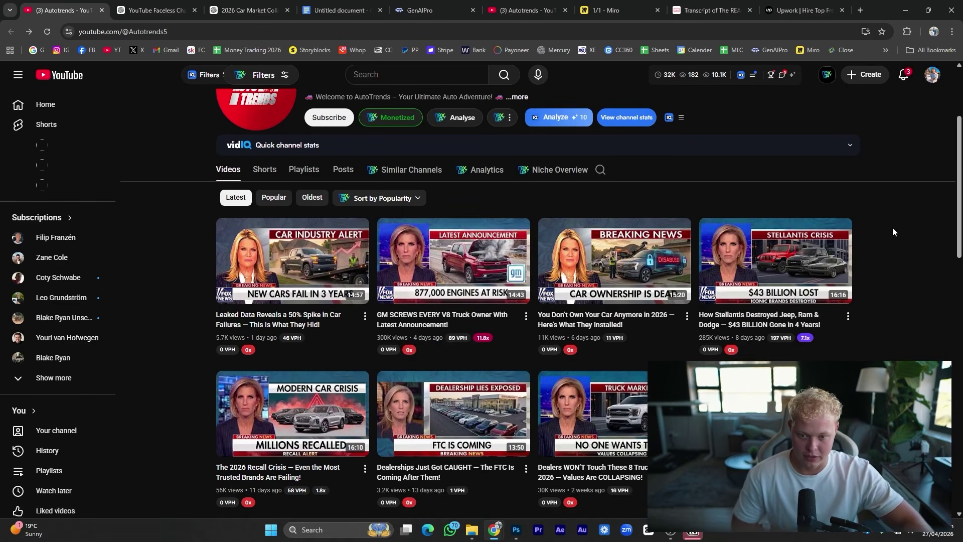
scroll(449, 287, "down", 1)
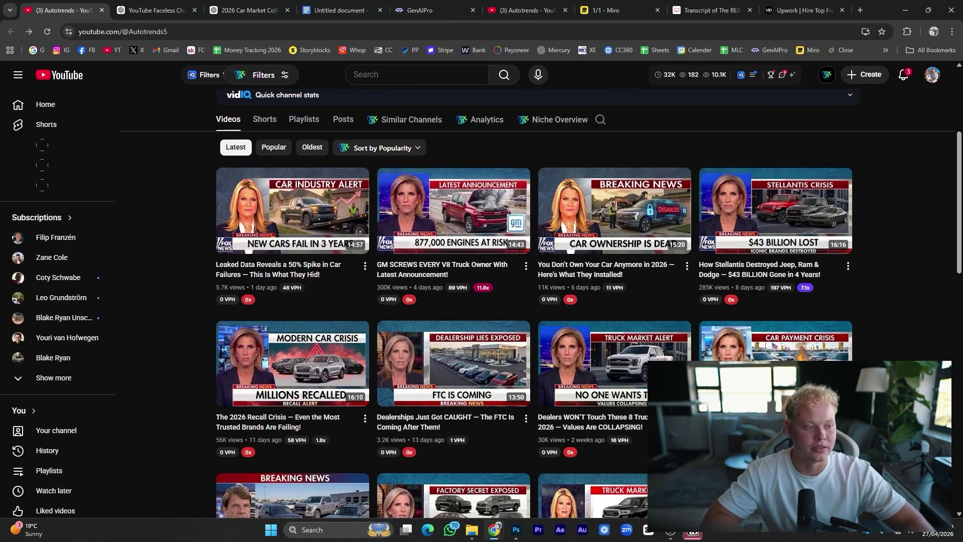
Switch to the Prompts document and copy the Thumbnail Design prompt from "Pretend you are a professional YouTube Thumbnail Designer" through "For the Topic".
key("alt+Tab")
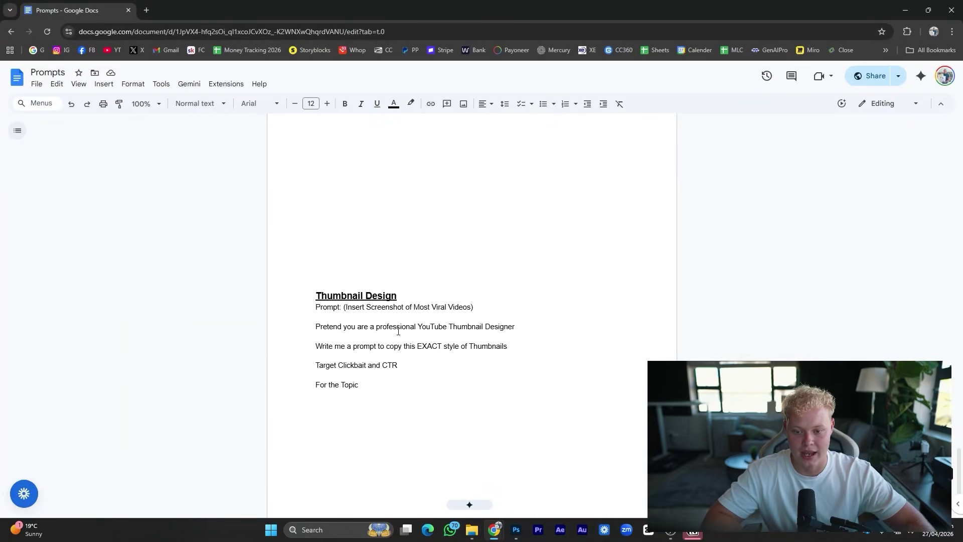
triple_click(505, 308)
left_click(506, 308)
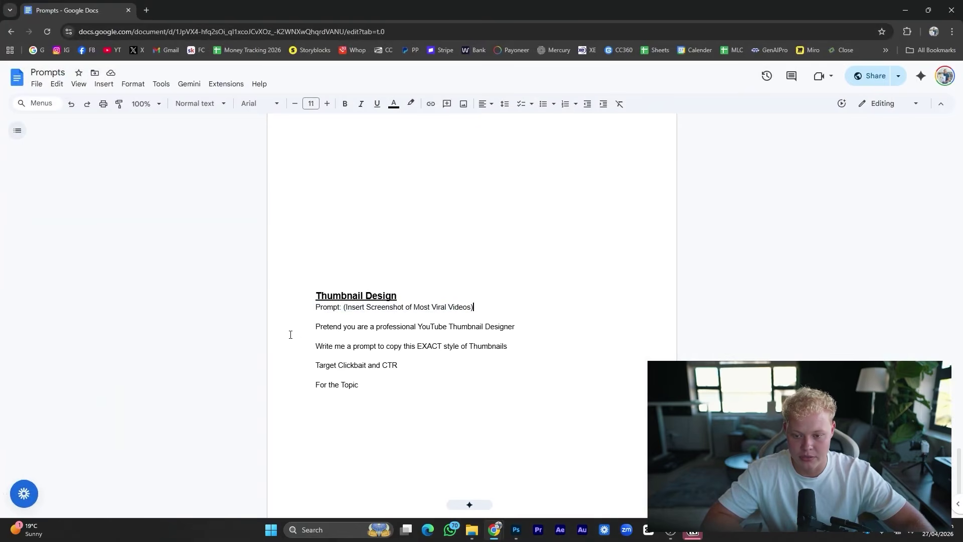
triple_click(522, 324)
triple_click(534, 350)
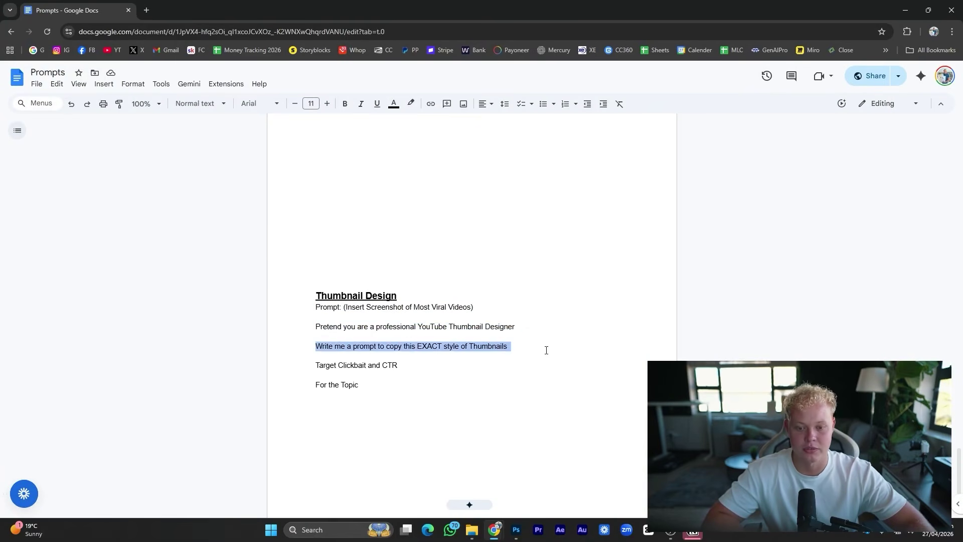
left_click_drag(387, 382, 301, 319)
key("ctrl+c")
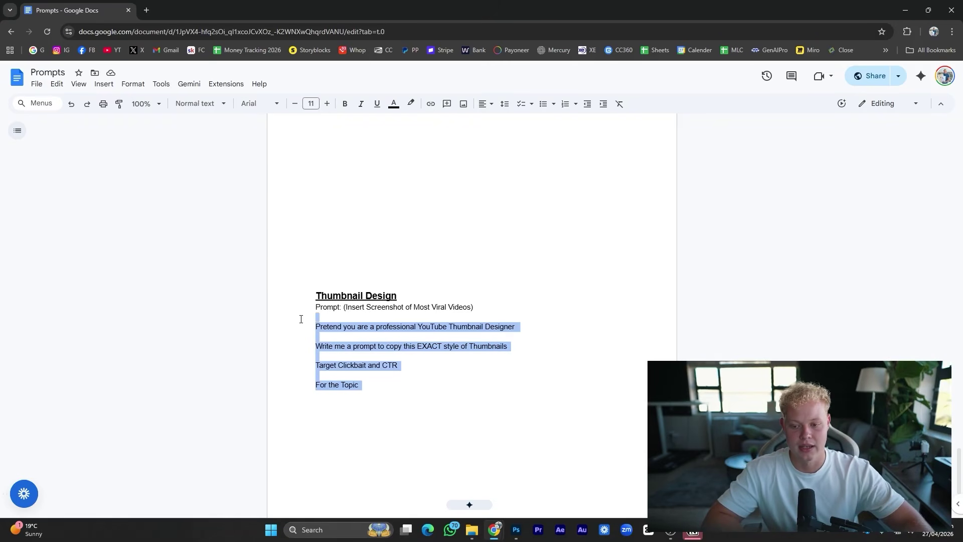
Start a new ChatGPT chat and paste the copied thumbnail design prompt into the message.
key("alt+Tab")
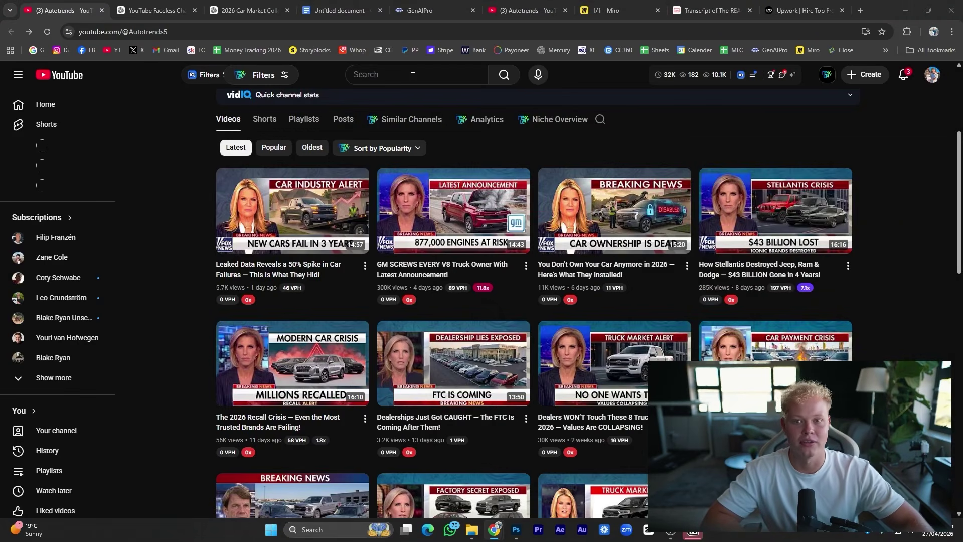
left_click(149, 4)
left_click(246, 10)
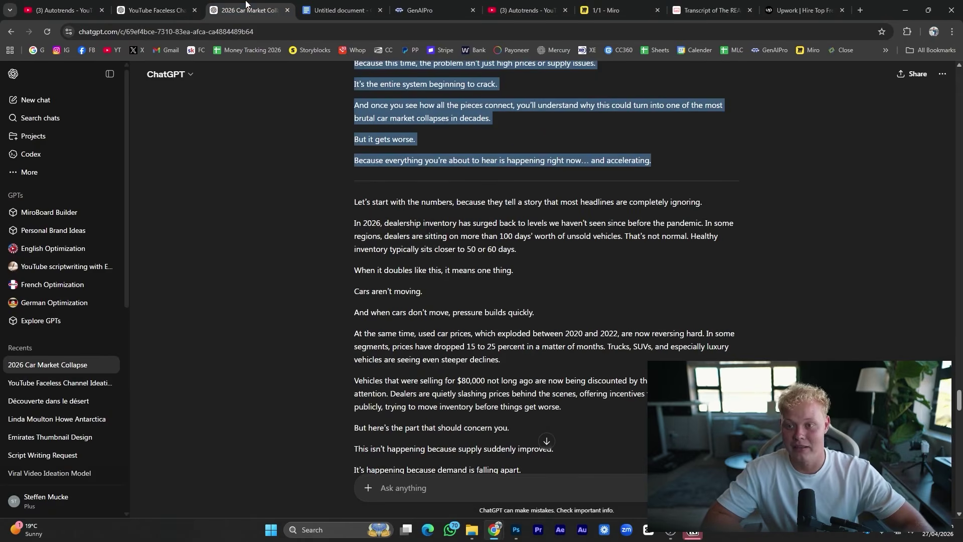
left_click(35, 100)
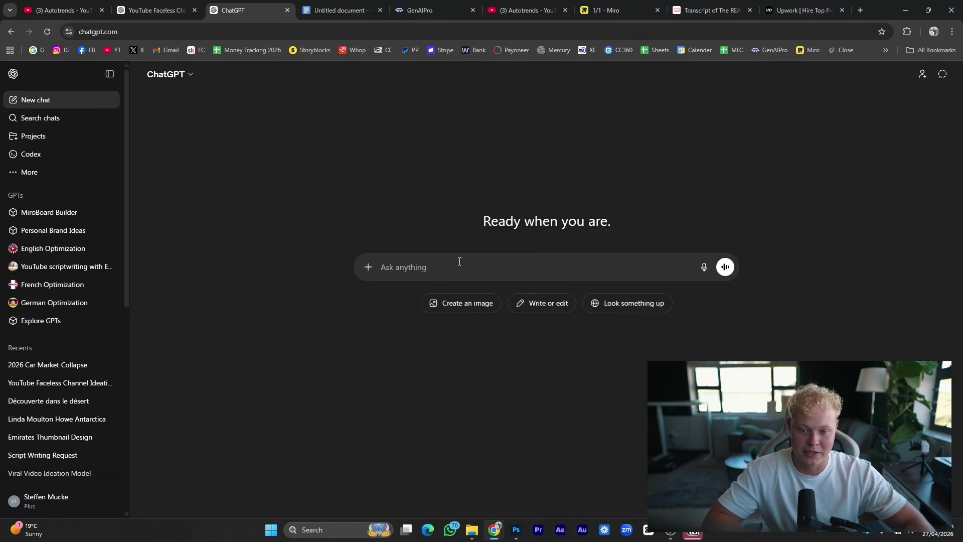
key("ctrl+v")
Capture a screenshot of the first two rows of Autotrends video thumbnails and attach it to the ChatGPT message.
key("ctrl+1")
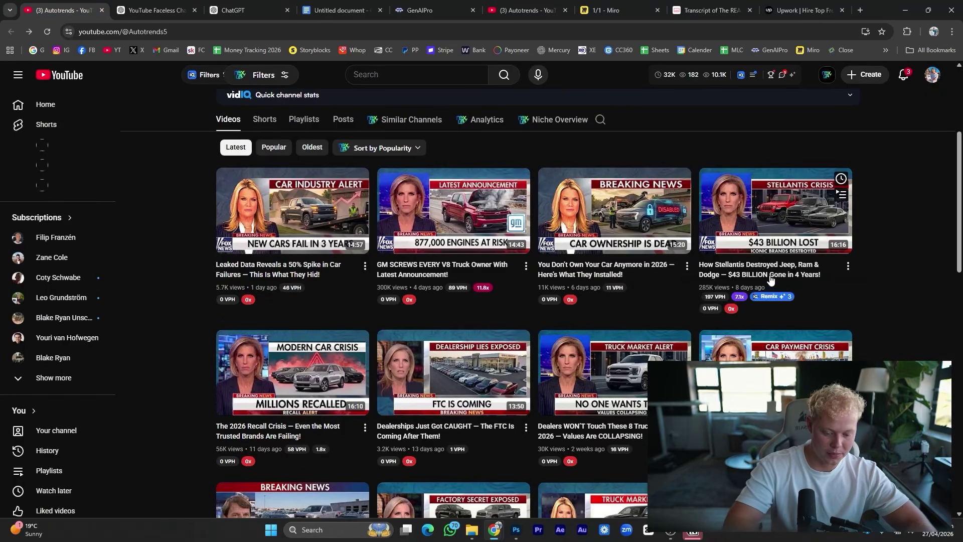
key("super+shift+s")
left_click_drag(183, 154, 867, 465)
key("ctrl+3")
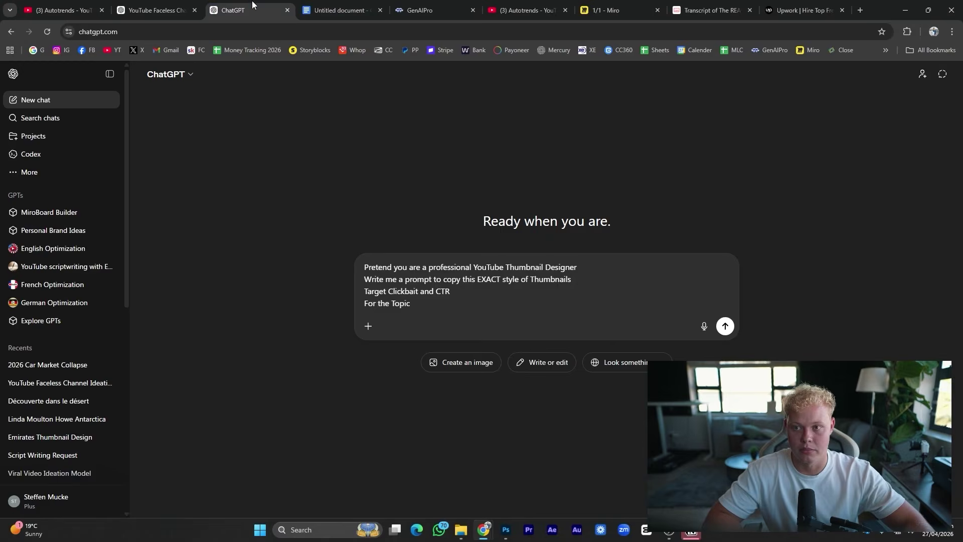
key("ctrl+v")
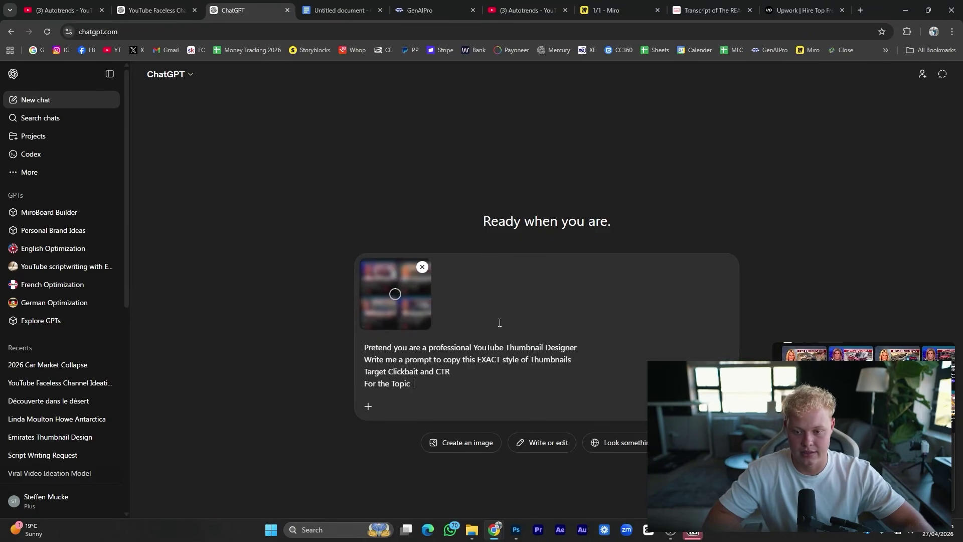
Copy the title "2026 CAR MARKET COLLAPSE Just Started (No Buyers Left)" from the ideas chat, add it as the topic and send the message.
left_click(157, 6)
right_click(441, 385)
left_click(475, 401)
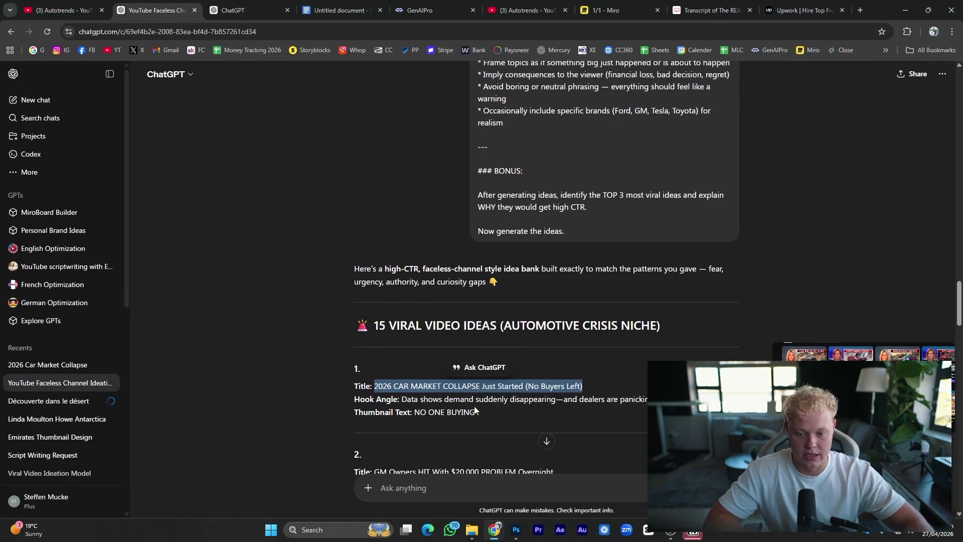
key("ctrl+3")
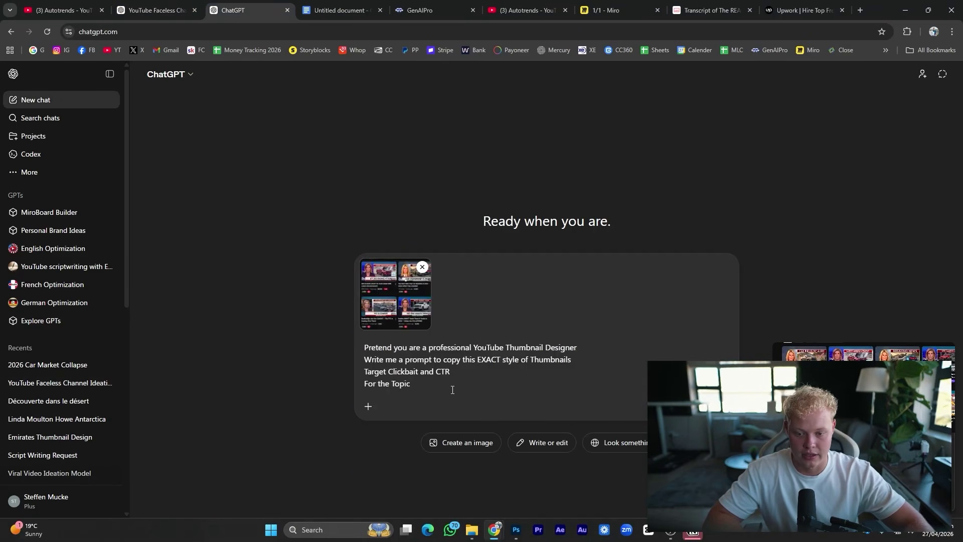
key("ctrl+v")
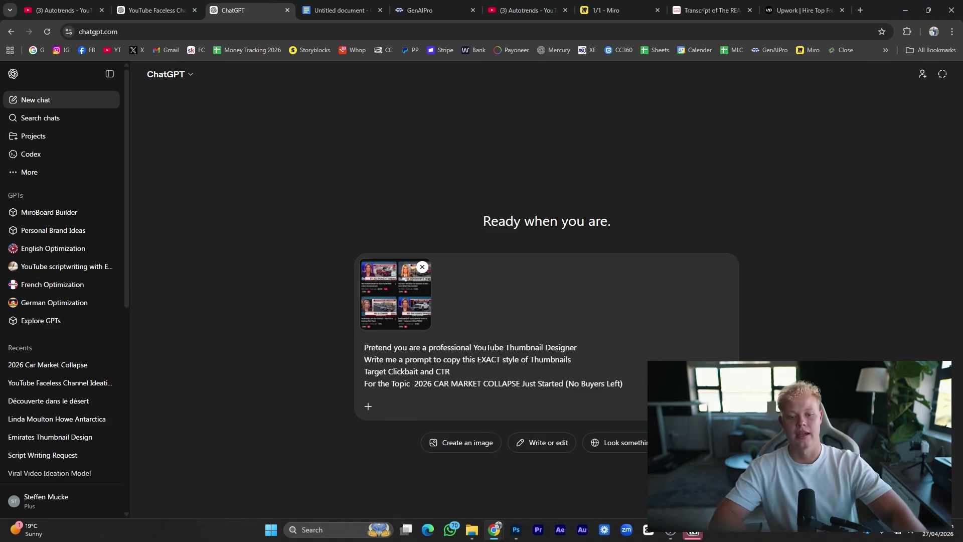
key("Return")
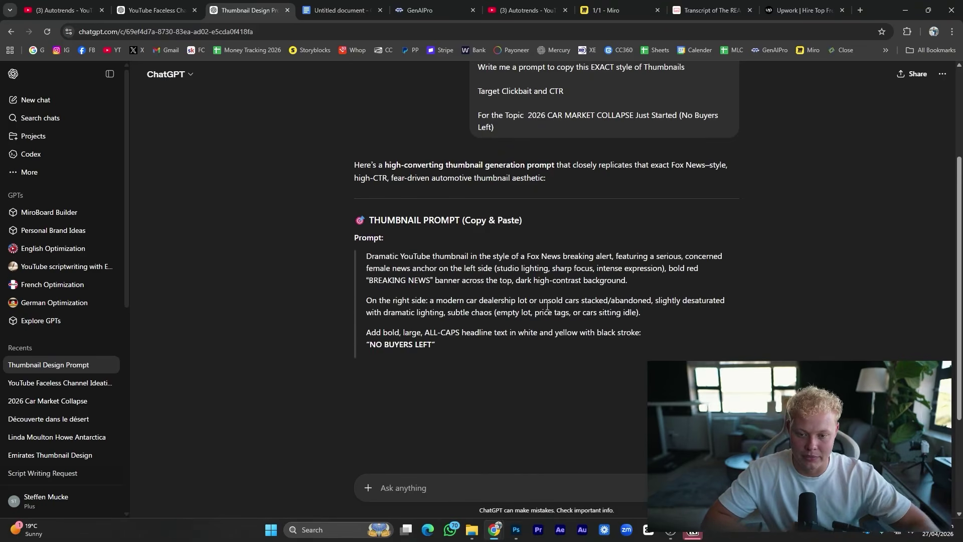
Copy the full generated thumbnail prompt from ChatGPT's answer and send it as a new message in the same chat.
left_click_drag(365, 240, 610, 420)
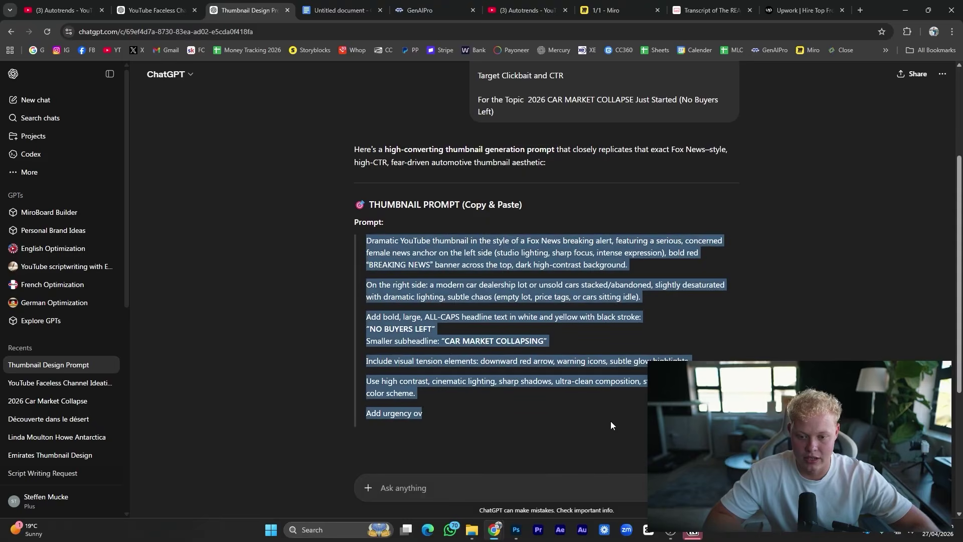
left_click_drag(465, 465, 460, 275)
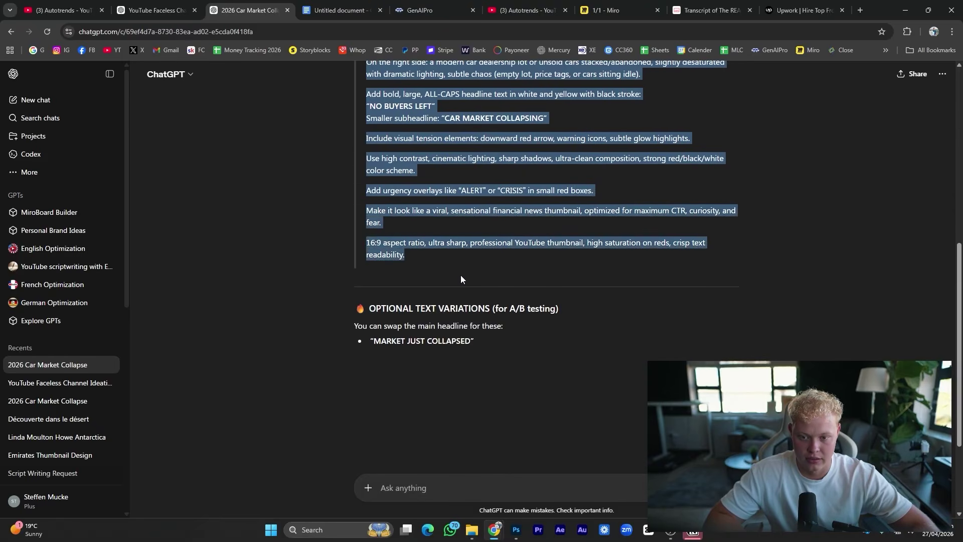
left_click(409, 486)
key("ctrl+v")
scroll(567, 333, "down", 5)
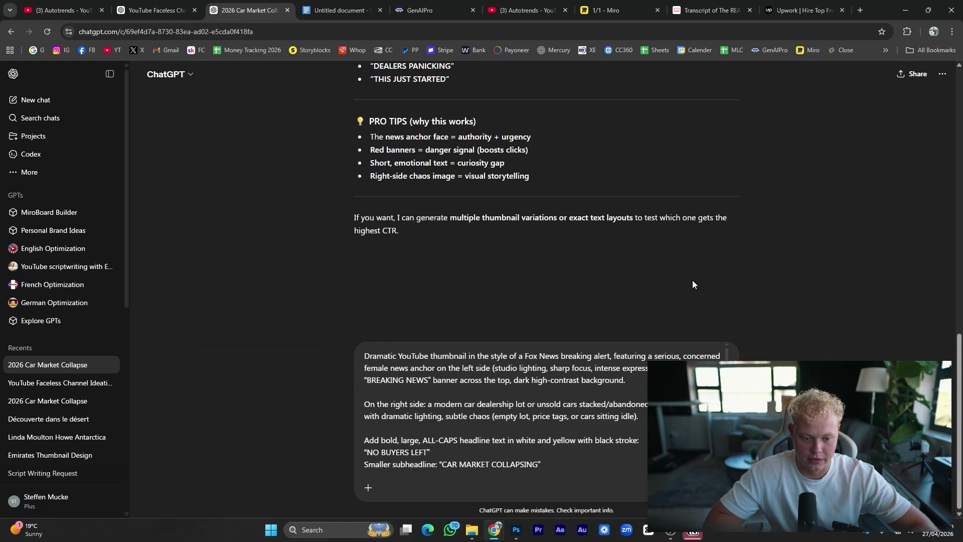
key("Return")
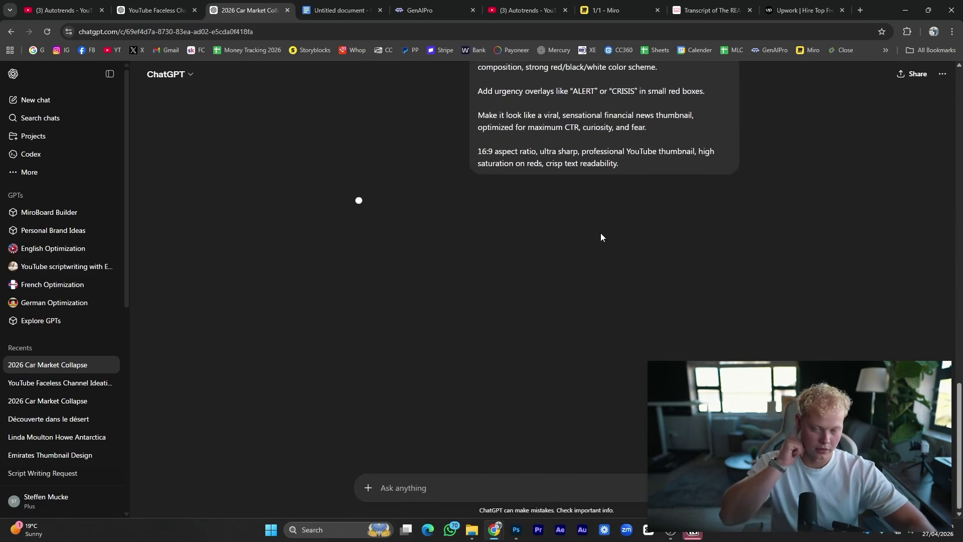
scroll(506, 322, "down", 3)
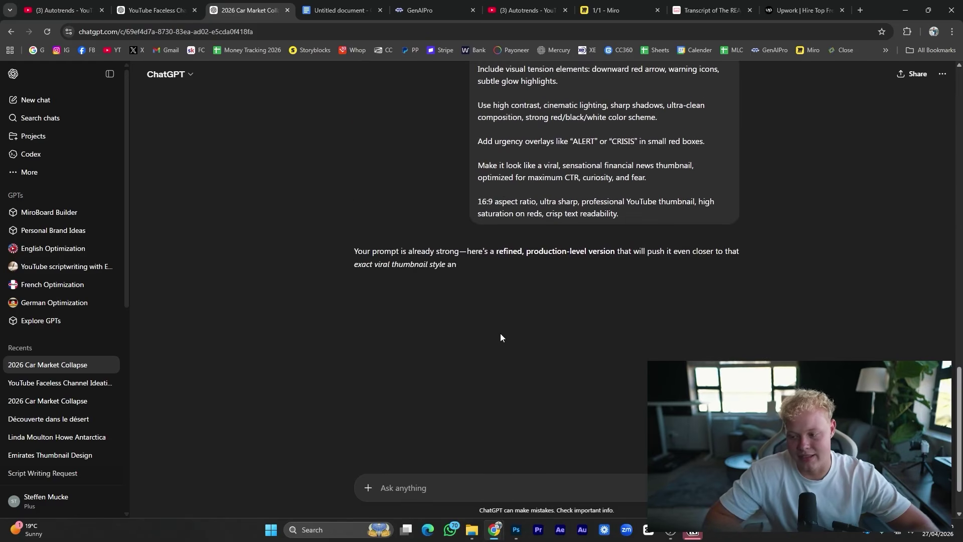
Copy the previously sent thumbnail prompt from the chat, put "Create the image - " in front of it and send it as a new message.
scroll(431, 288, "down", 2)
scroll(438, 255, "up", 3)
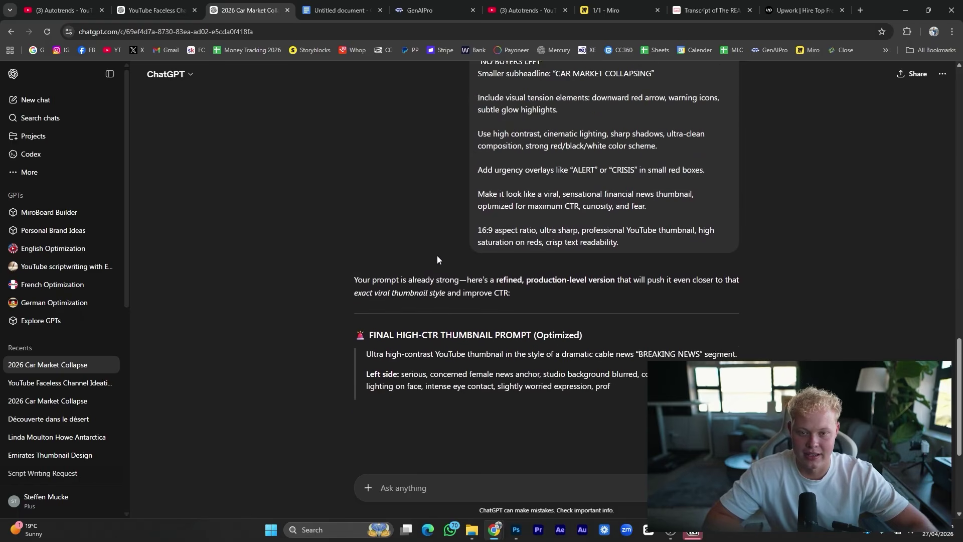
scroll(501, 301, "down", 2)
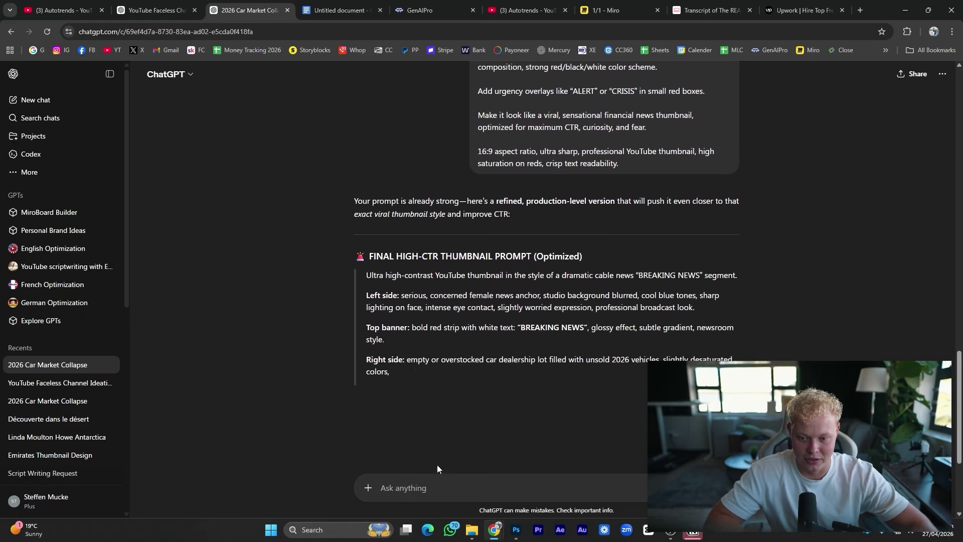
scroll(506, 301, "up", 5)
scroll(552, 301, "down", 1)
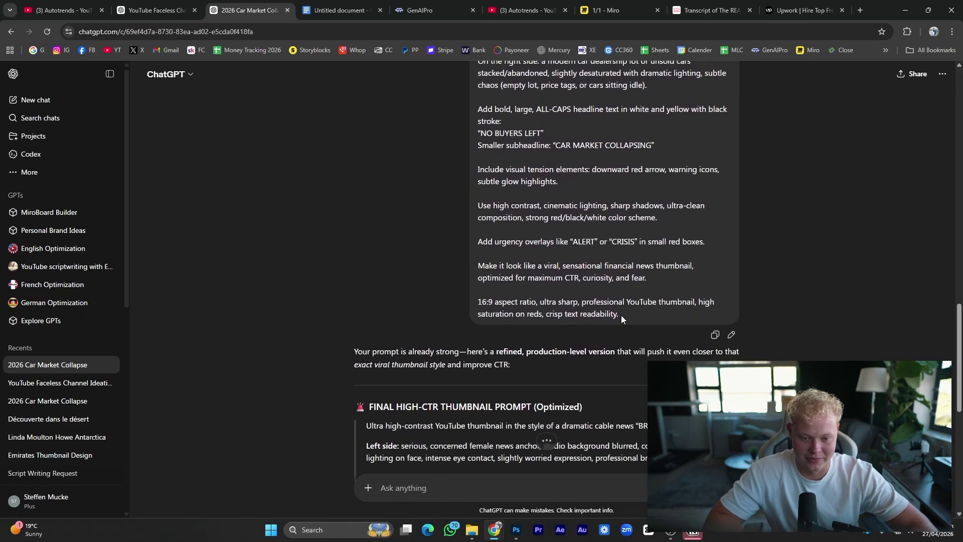
left_click_drag(621, 315, 640, 74)
scroll(565, 291, "down", 10)
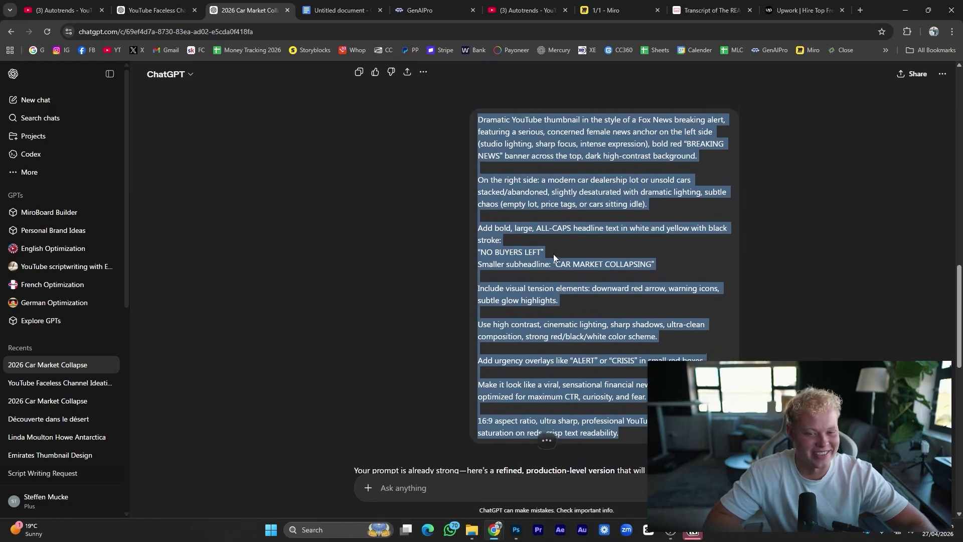
left_click_drag(476, 99, 620, 415)
scroll(470, 286, "down", 15)
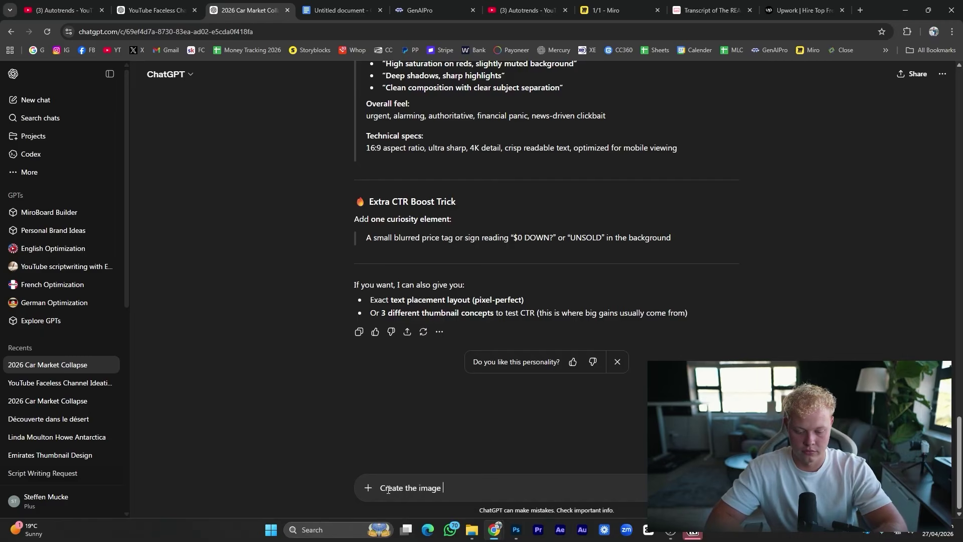
key("ctrl+v")
key("Return")
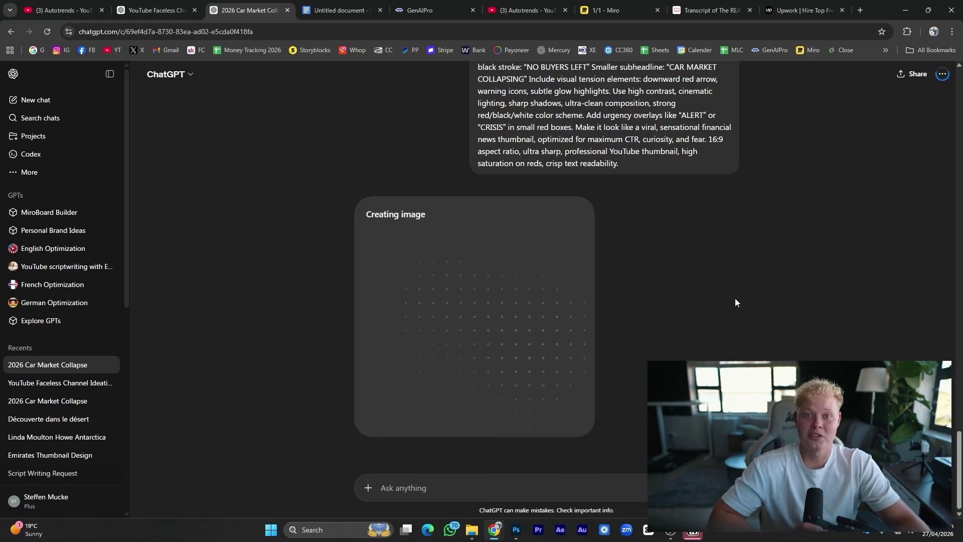
Ask ChatGPT for a separate picture by sending the message "Just create me a image of the cars".
scroll(459, 209, "up", 3)
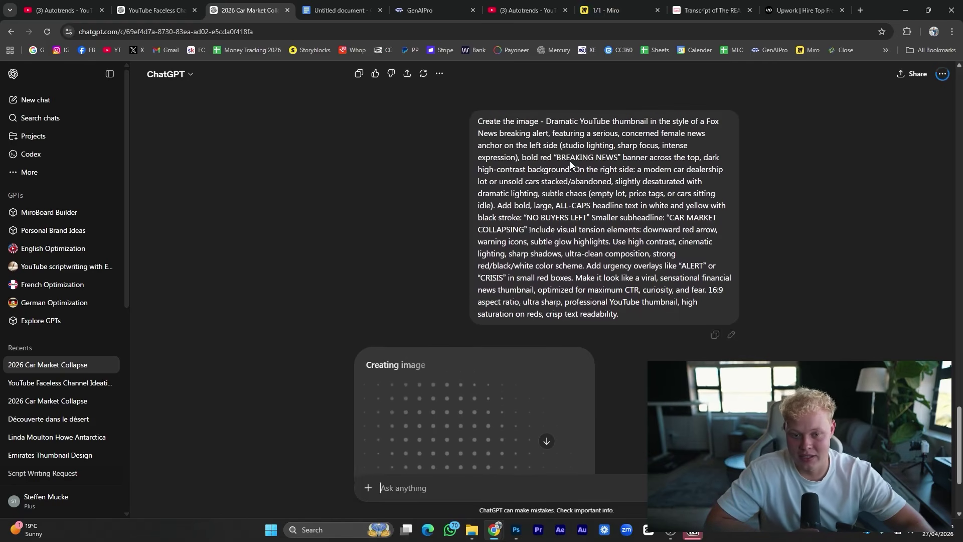
scroll(456, 302, "down", 3)
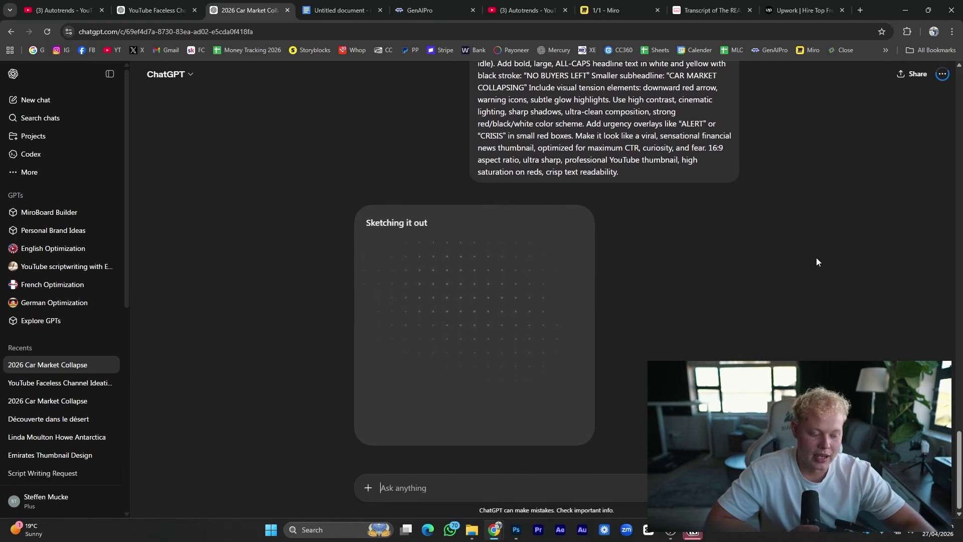
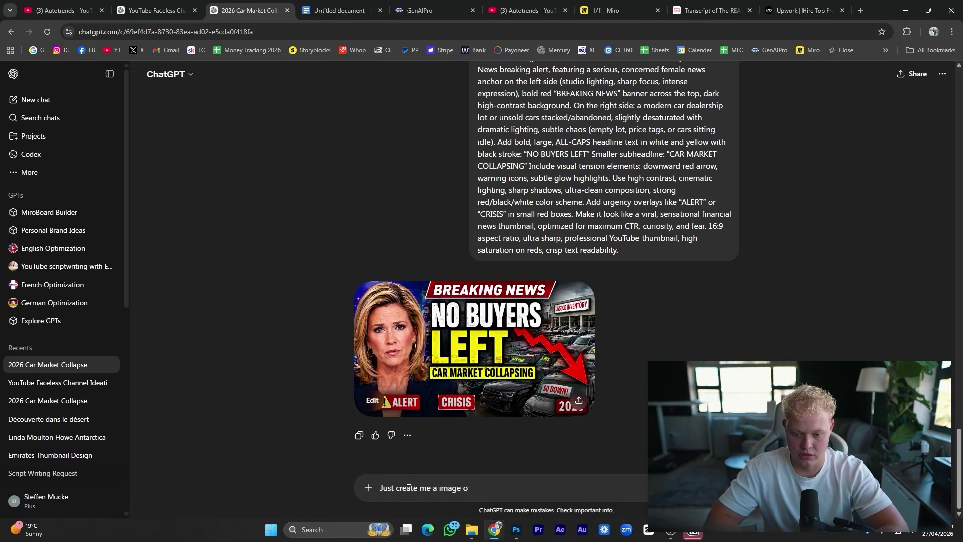
type("rs")
key("Return")
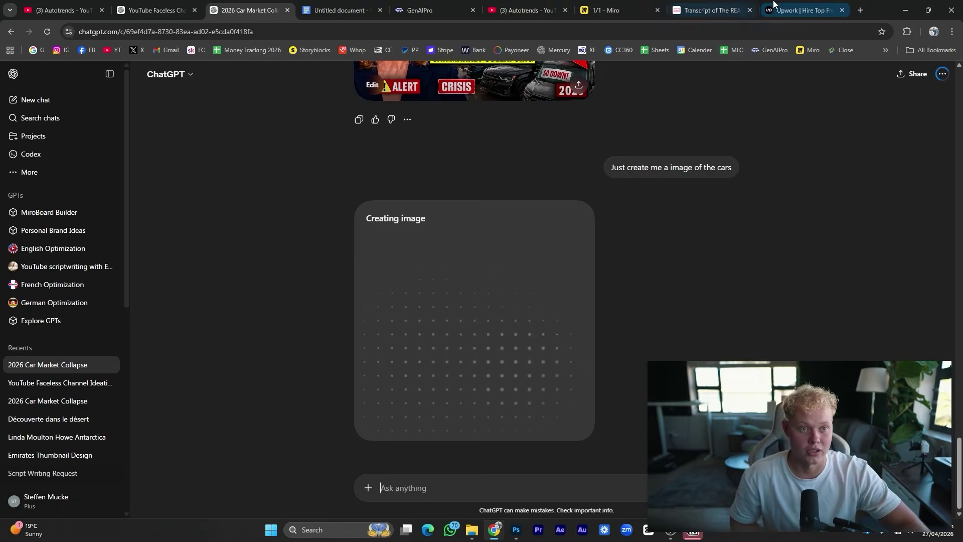
Search Google Images for "Reporter" in a new browser tab and browse the results.
left_click(860, 10)
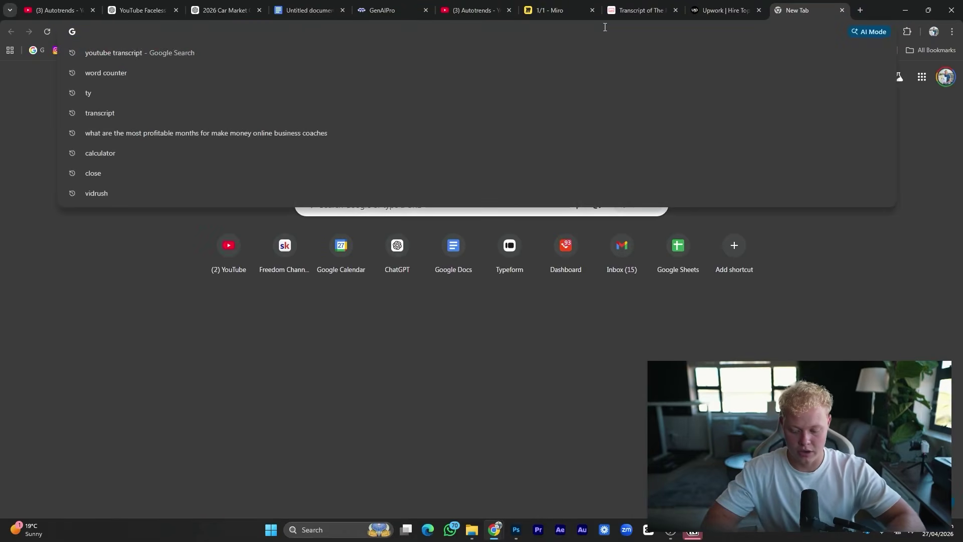
type("Reporter")
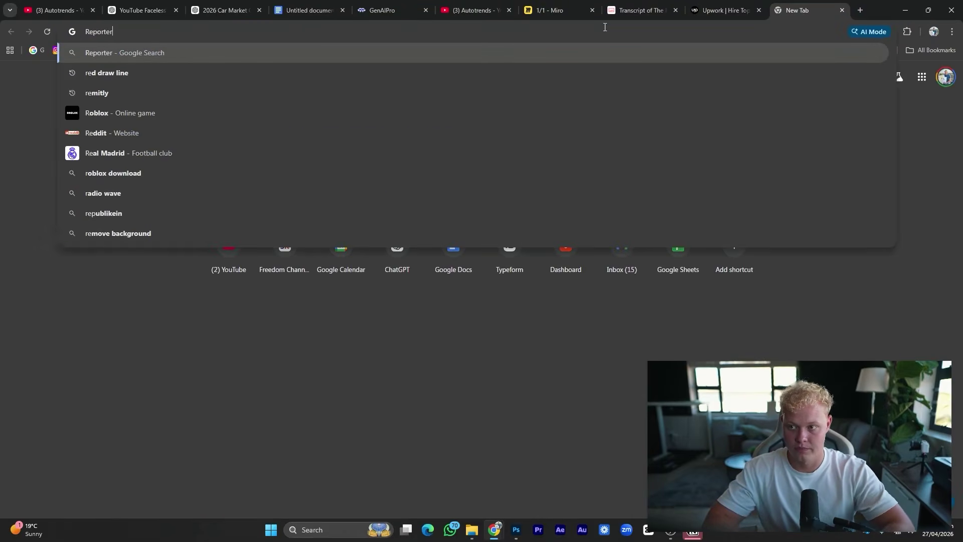
key("Return")
left_click(186, 120)
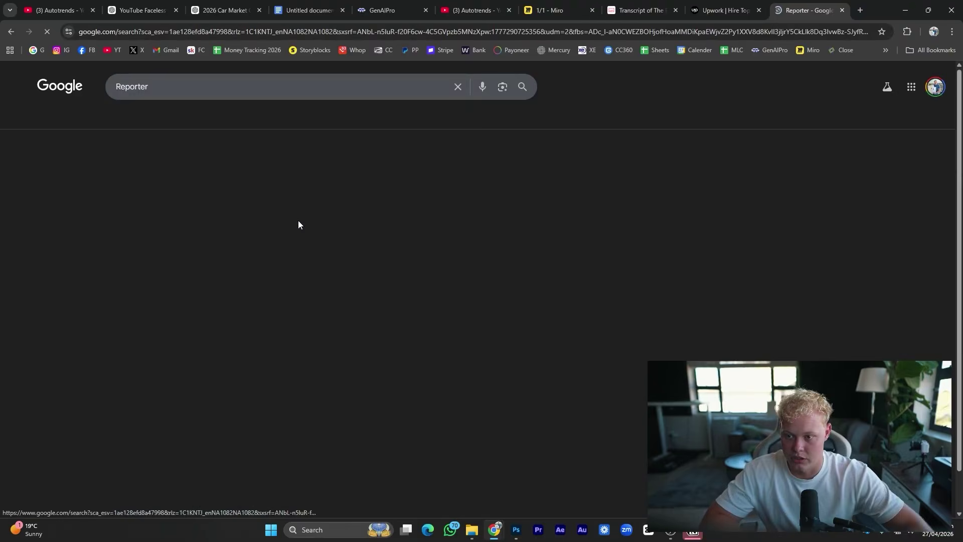
scroll(581, 275, "down", 4)
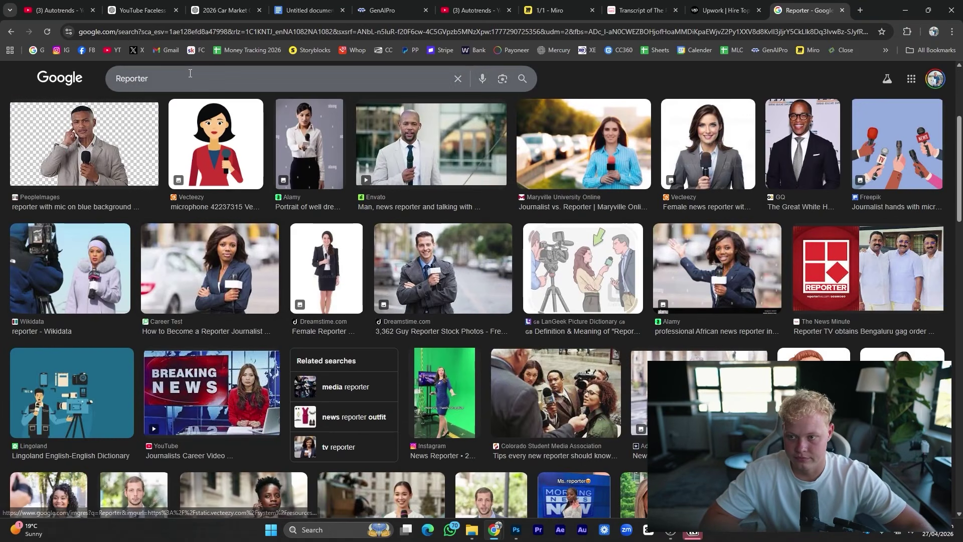
Refine the image search to "Reporter tv" and look through the results for news anchor photos.
left_click(162, 79)
type("tv")
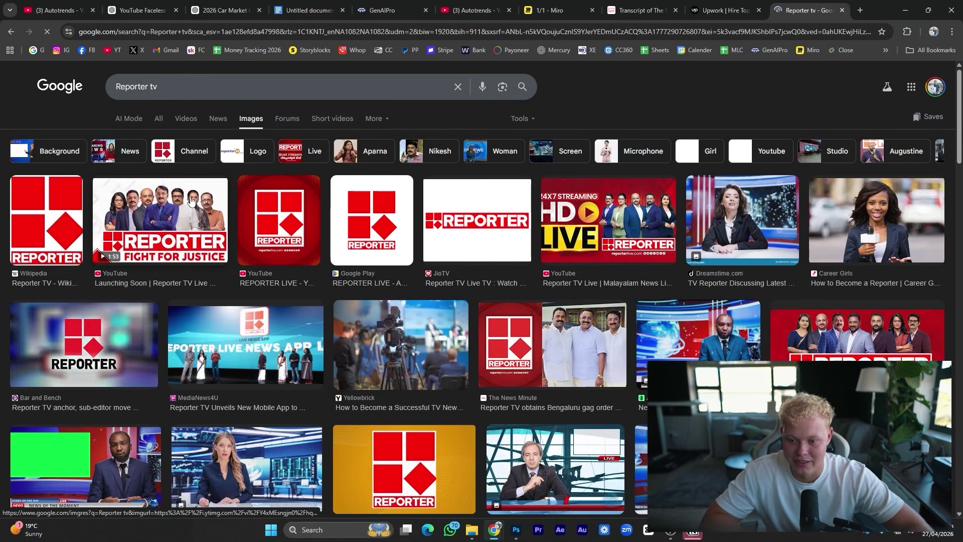
scroll(279, 364, "down", 1)
scroll(385, 328, "down", 2)
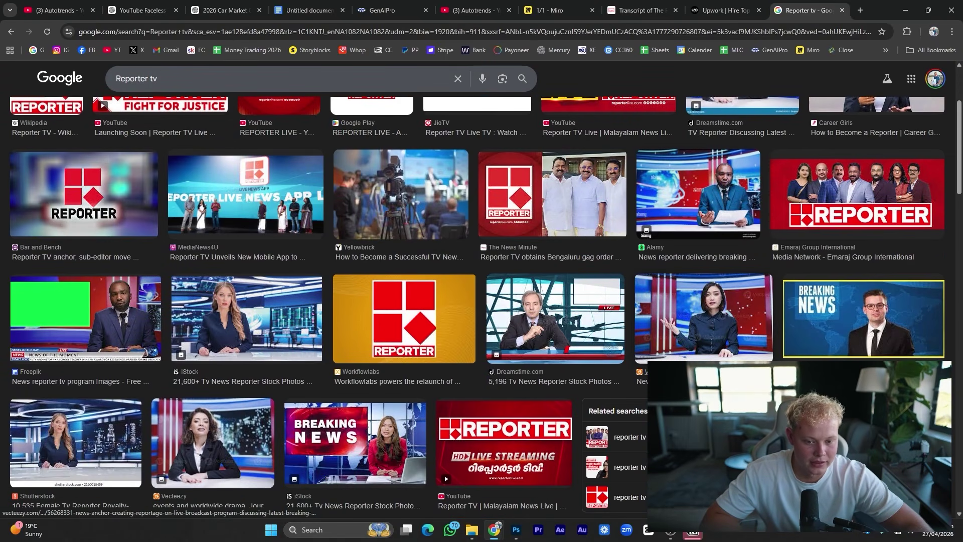
scroll(385, 328, "down", 8)
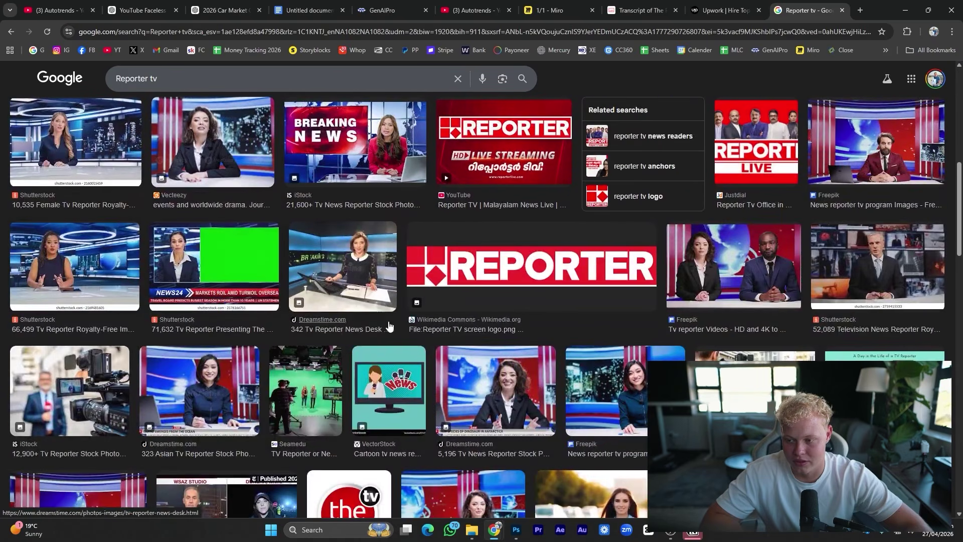
scroll(483, 321, "down", 2)
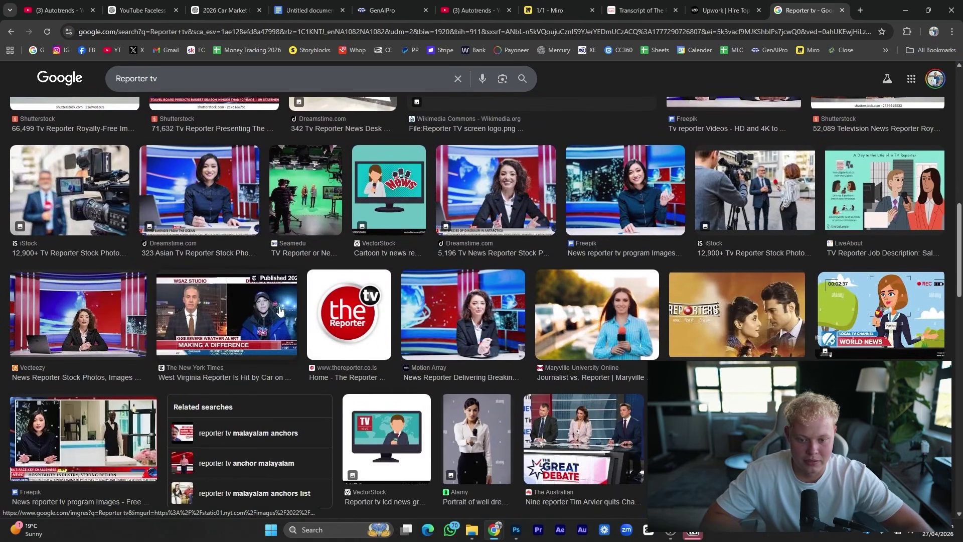
Preview the Motion Array, Vecteezy and New York Times news reporter pictures to compare them as thumbnail material.
left_click(472, 319)
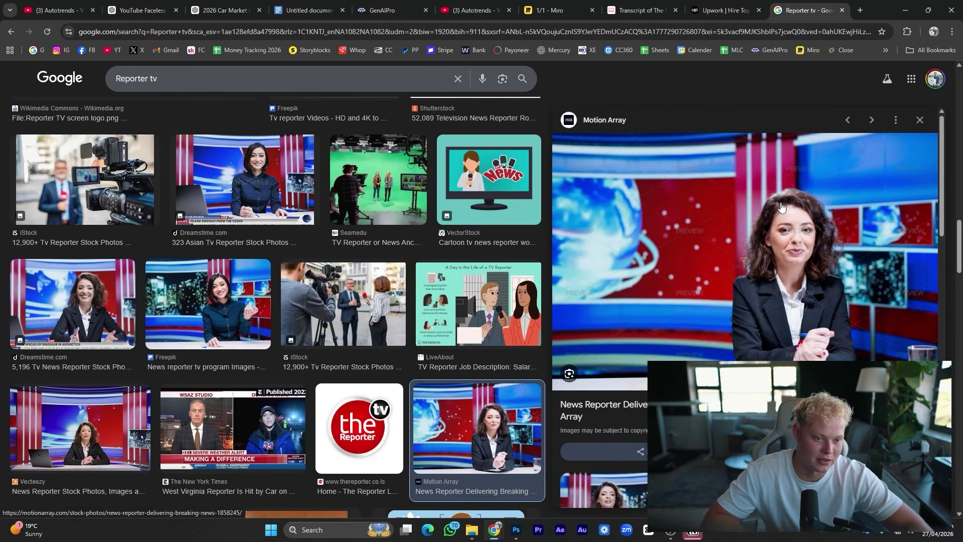
scroll(740, 330, "down", 5)
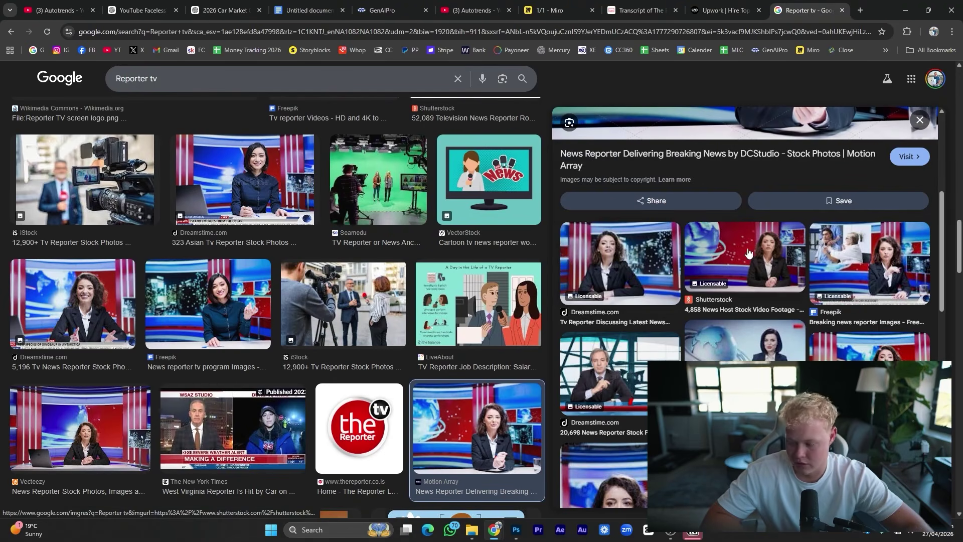
scroll(745, 261, "down", 5)
left_click(80, 431)
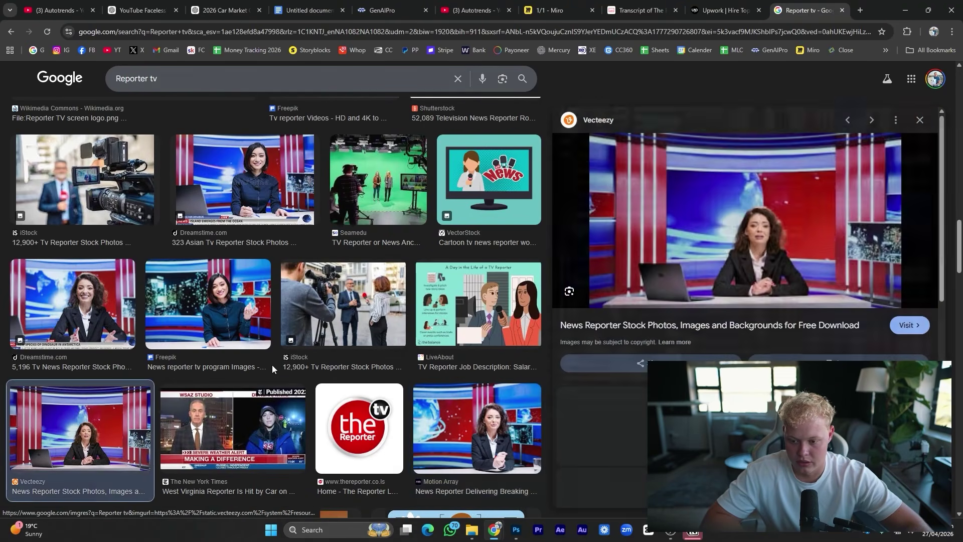
scroll(233, 201, "down", 5)
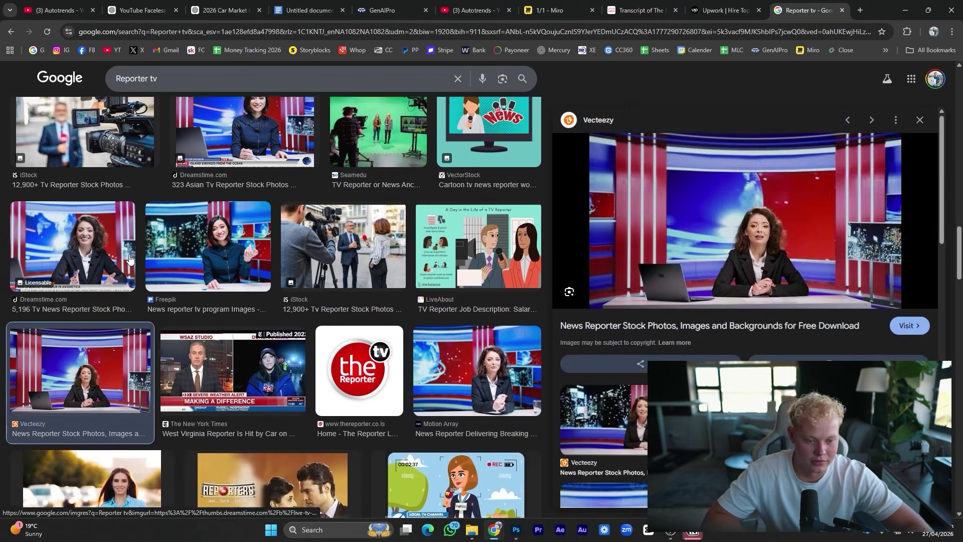
left_click(234, 171)
left_click(234, 83)
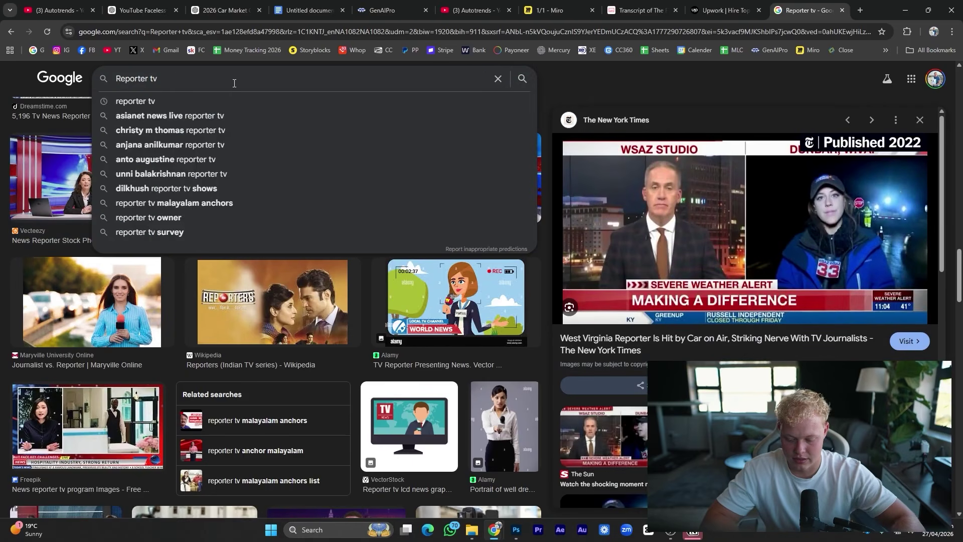
key("alt+Return")
key("ctrl+shift+Tab")
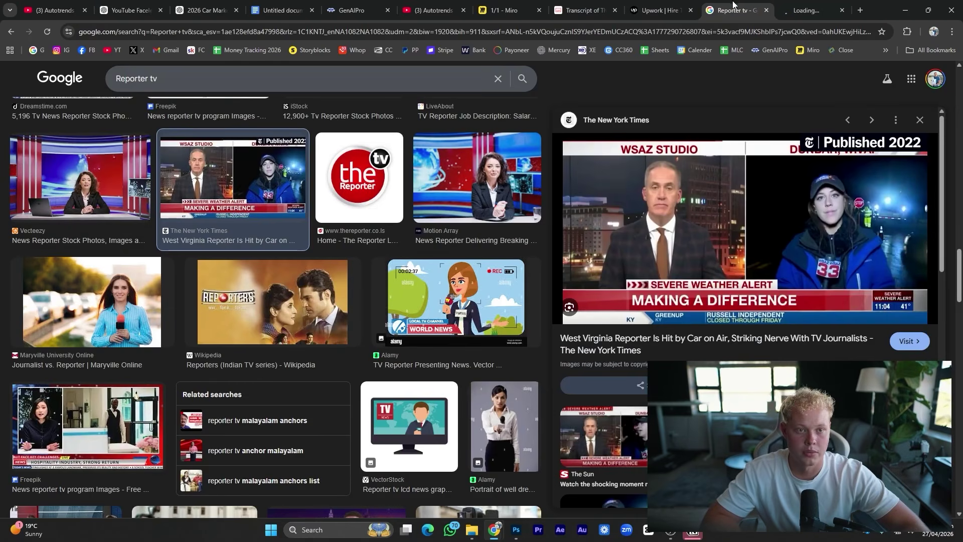
Search Google Images for "Reporter tv foix" and copy The Hollywood Reporter's photo of two Fox News anchors.
left_click(213, 81)
type("foix")
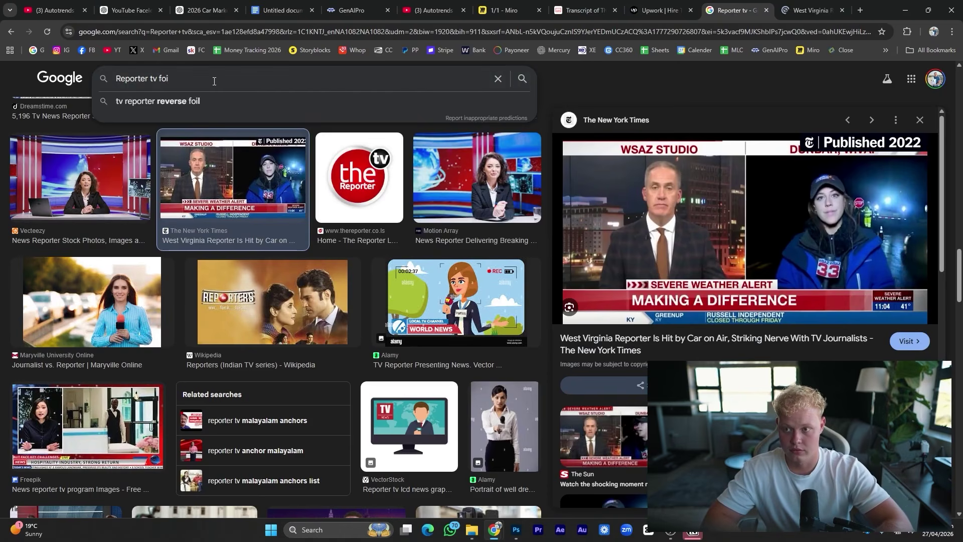
key("Return")
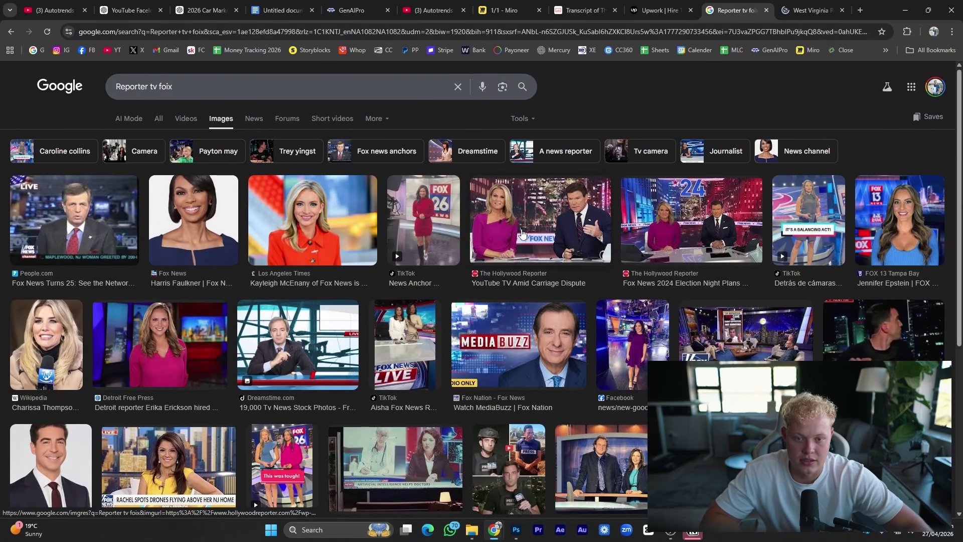
left_click(556, 221)
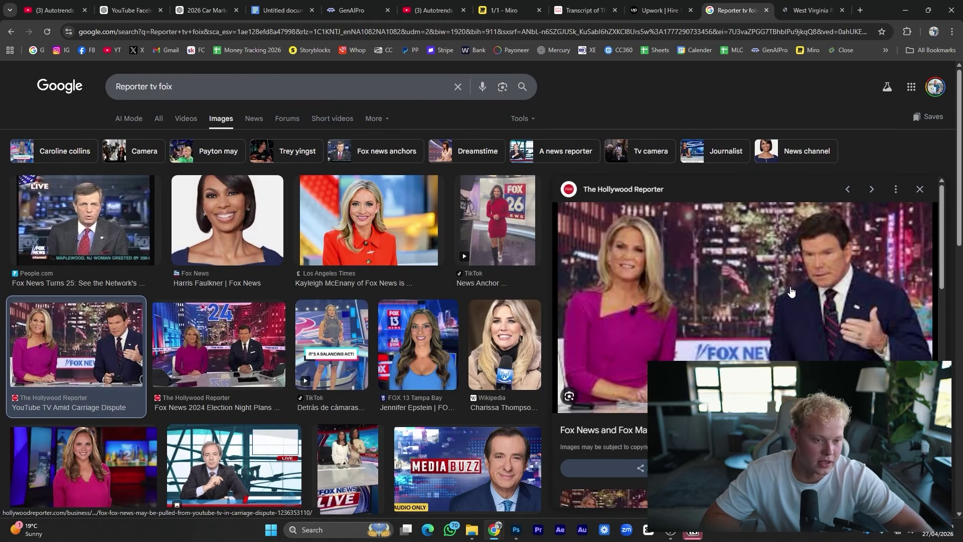
right_click(696, 310)
left_click(728, 229)
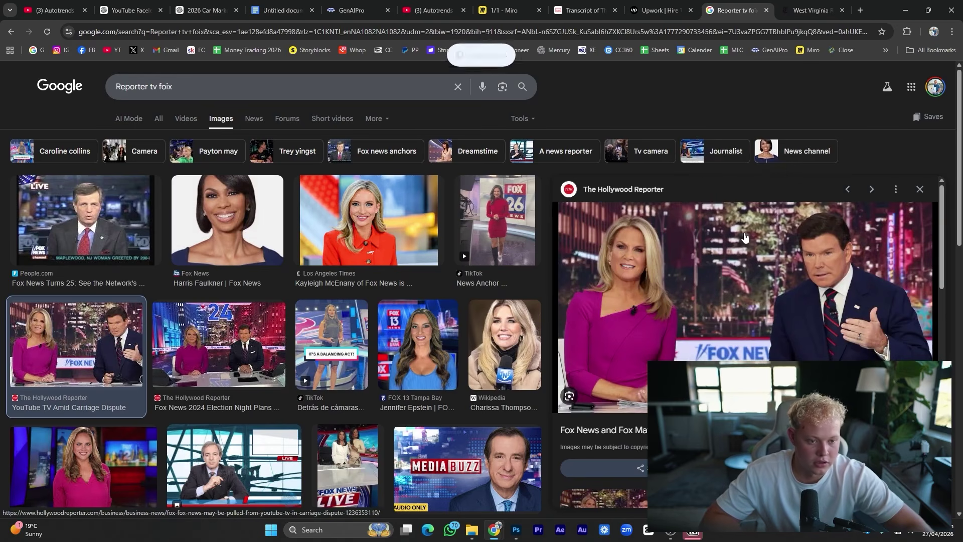
Switch to Photoshop, paste the copied anchors photo into Breaking News.psd and scale it down to 59.50%.
left_click(517, 529)
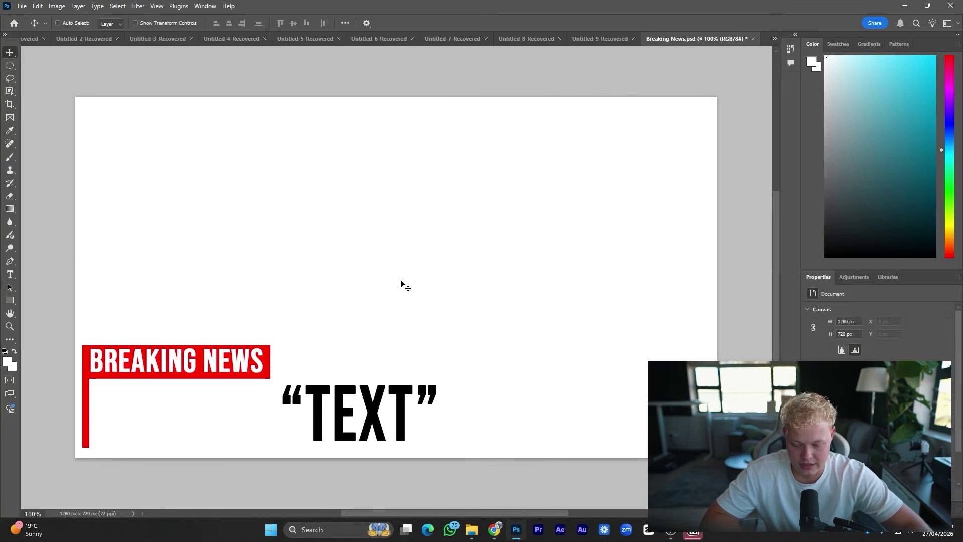
key("ctrl+v")
key("ctrl+t")
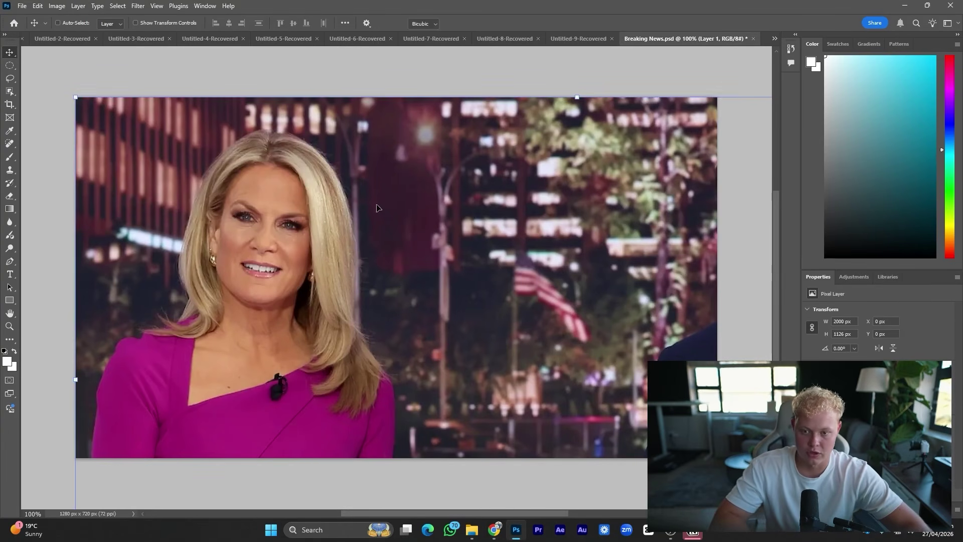
left_click_drag(579, 94, 357, 104)
left_click(497, 23)
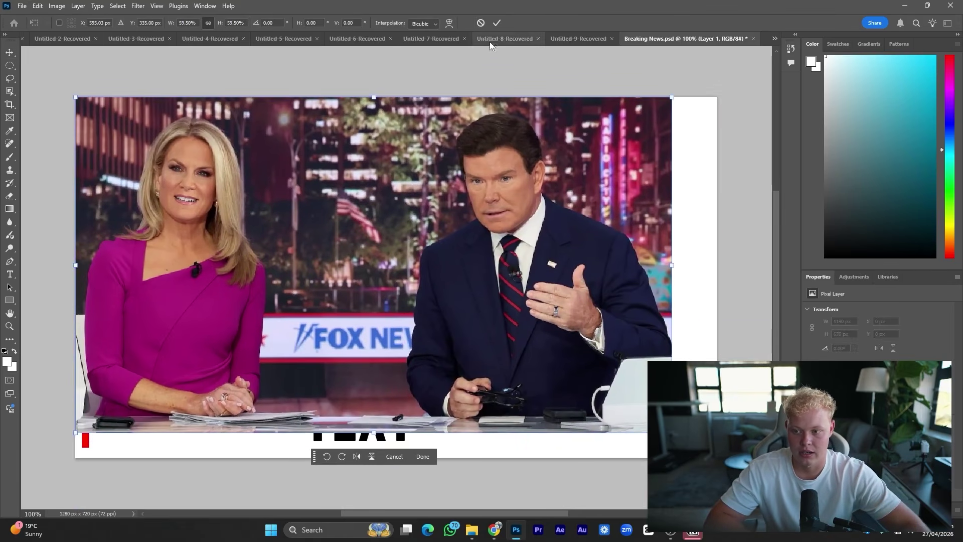
Select the blonde female anchor in the photo with the Object Selection tool and copy her to a new layer.
key("w")
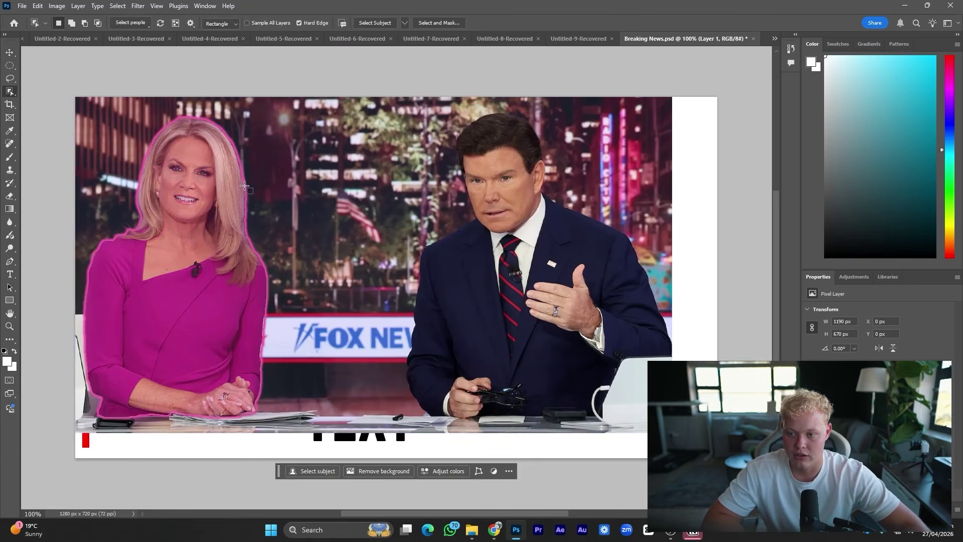
left_click(195, 203)
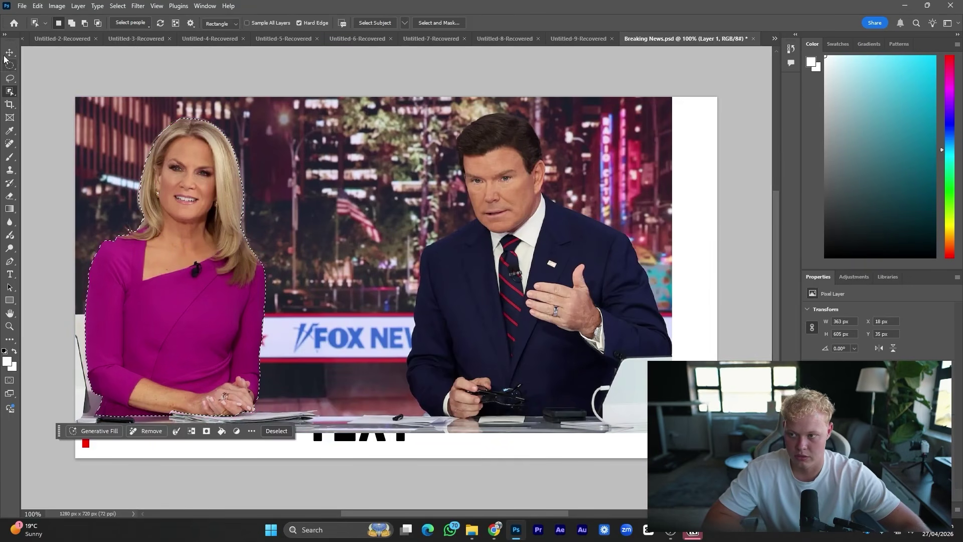
key("m")
right_click(224, 227)
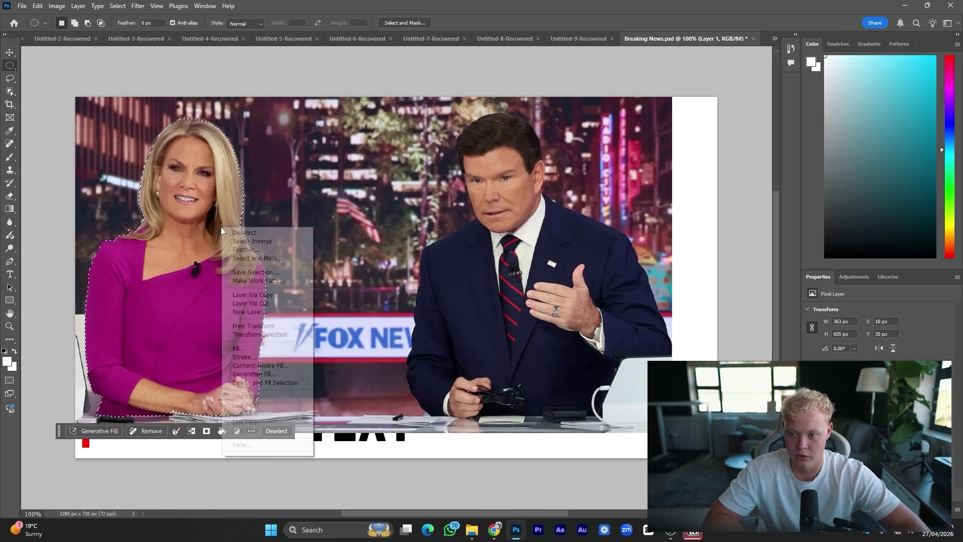
left_click(251, 295)
Reset the Essentials workspace and hide the original photo layer with both anchors.
left_click(228, 5)
mouse_move(204, 6)
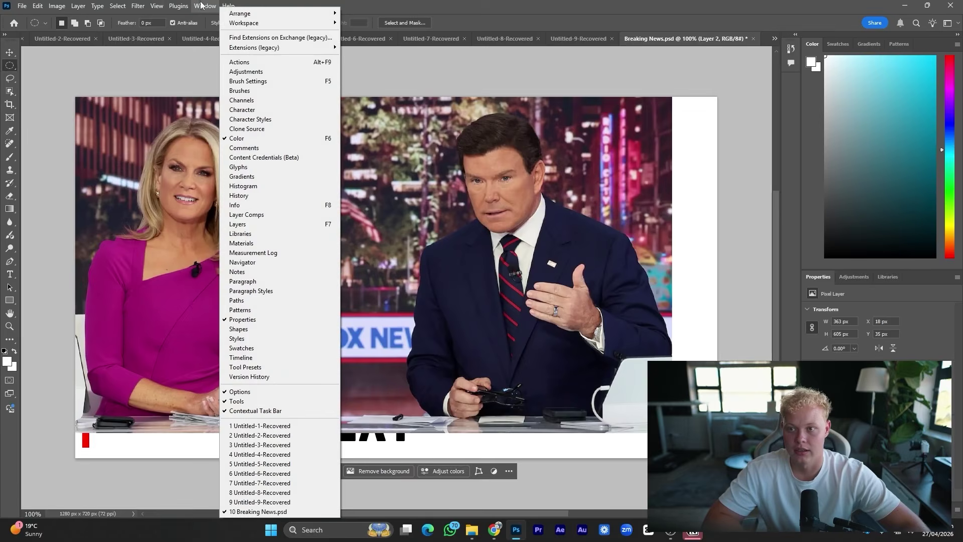
mouse_move(281, 22)
left_click(371, 85)
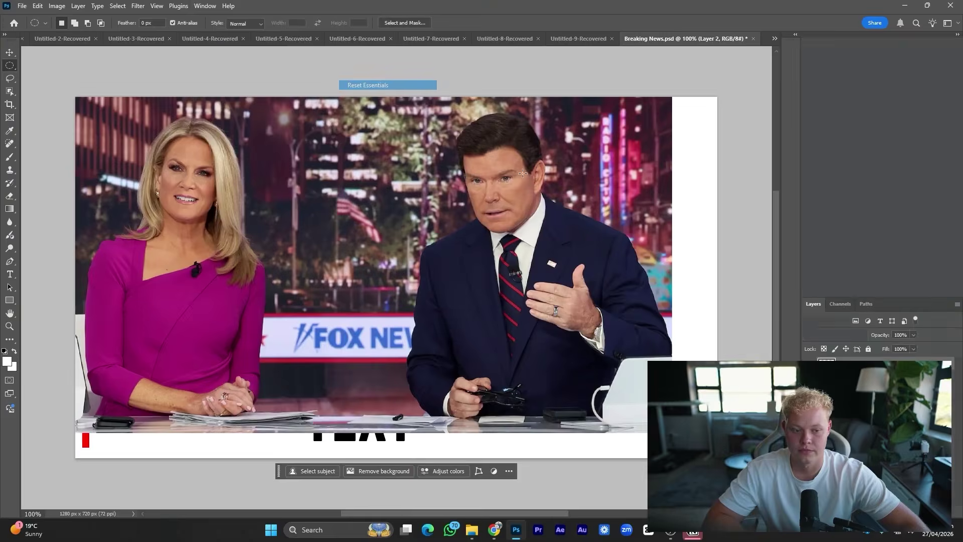
left_click(810, 379)
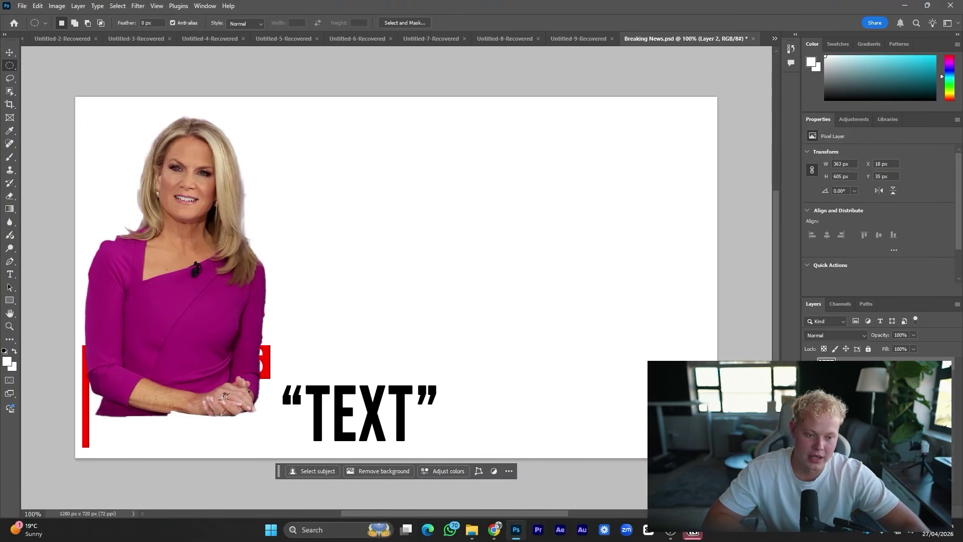
Move the female anchor cut-out beneath the Breaking News banner layers and enlarge it to about 161% along the canvas's left side.
left_click_drag(848, 365, 848, 476)
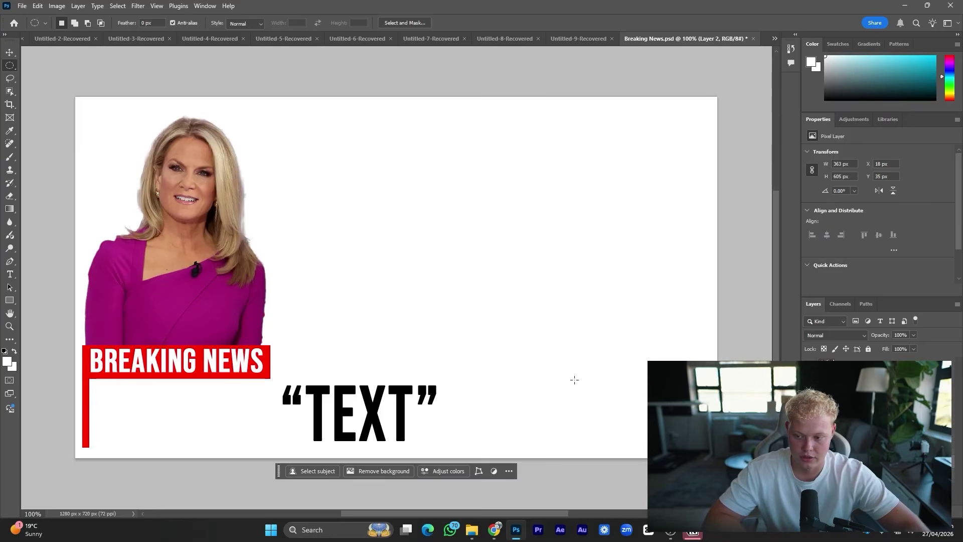
key("z")
left_click_drag(329, 319, 301, 321)
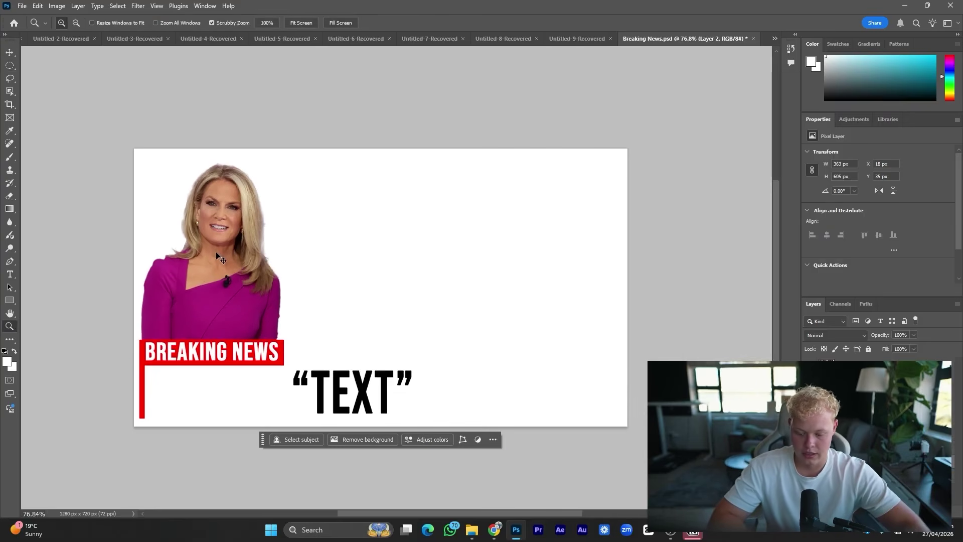
key("ctrl+t")
left_click_drag(280, 395, 313, 411)
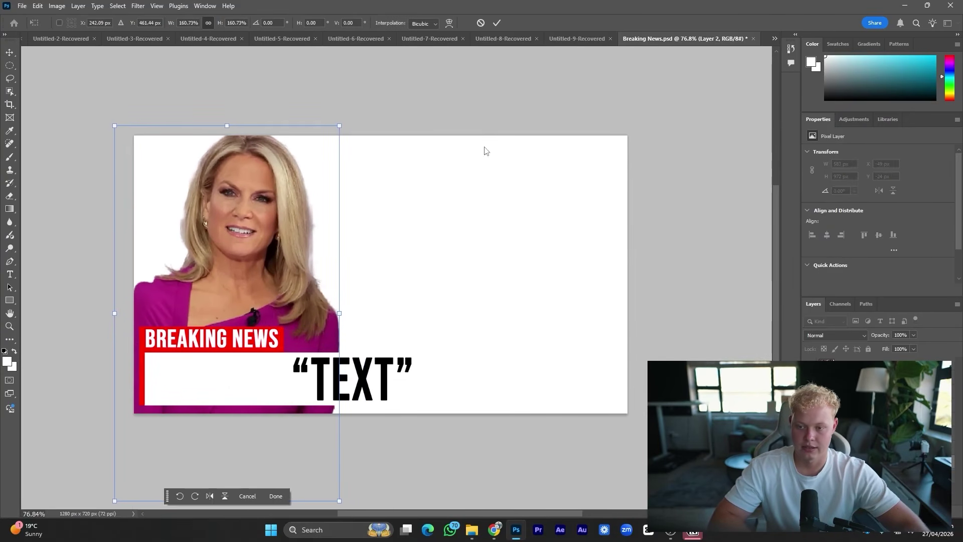
left_click(497, 23)
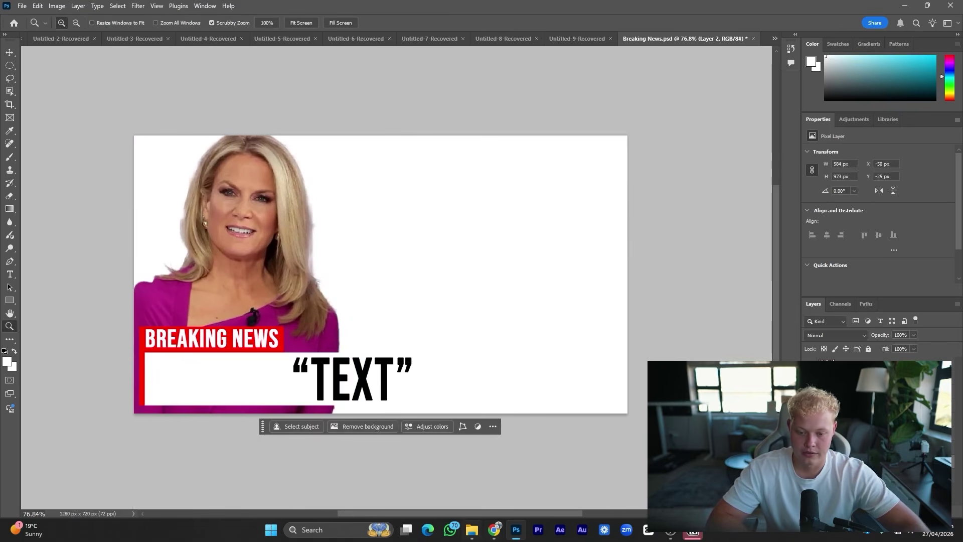
Switch to Chrome and download the stormy dealership lot image from the 2026 Car Market Collapse chat in ChatGPT.
mouse_move(494, 529)
left_click(622, 497)
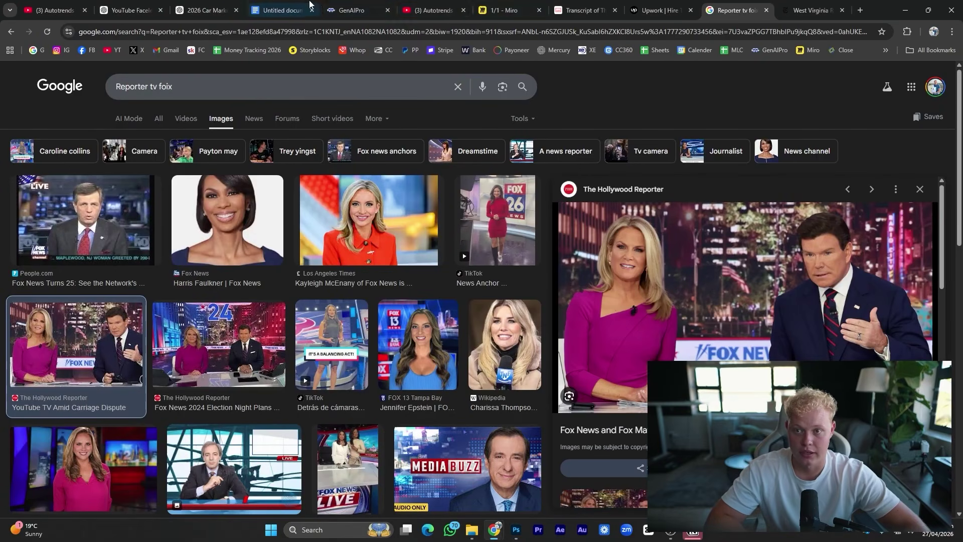
left_click(435, 11)
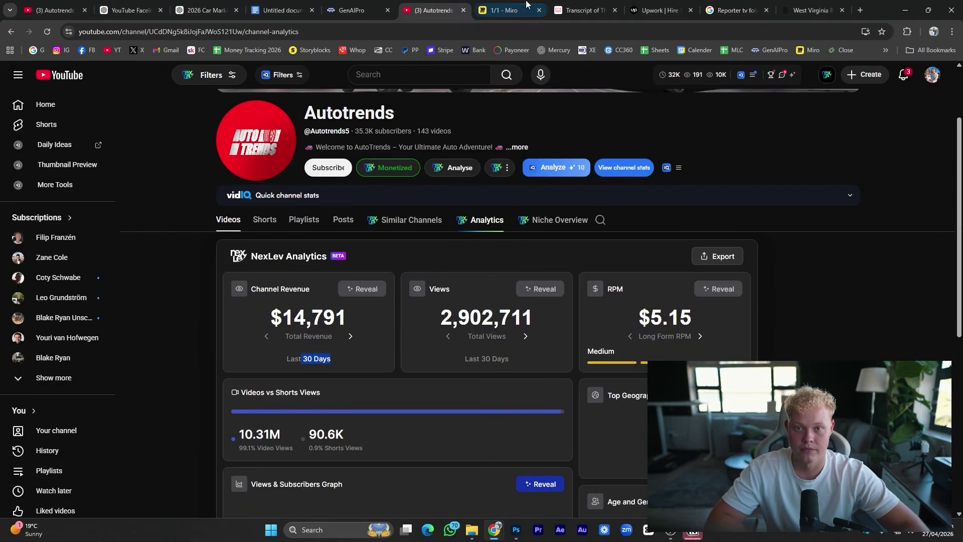
left_click(203, 10)
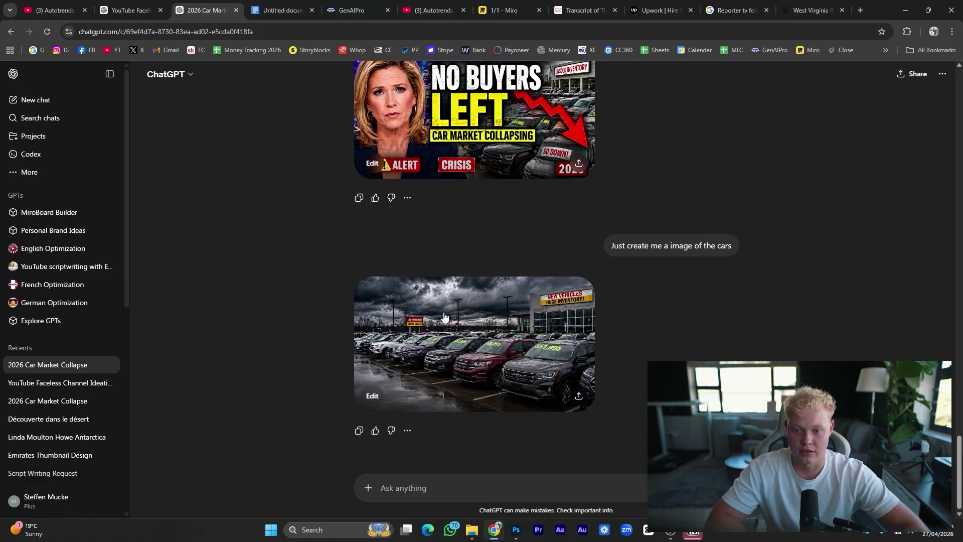
left_click(580, 400)
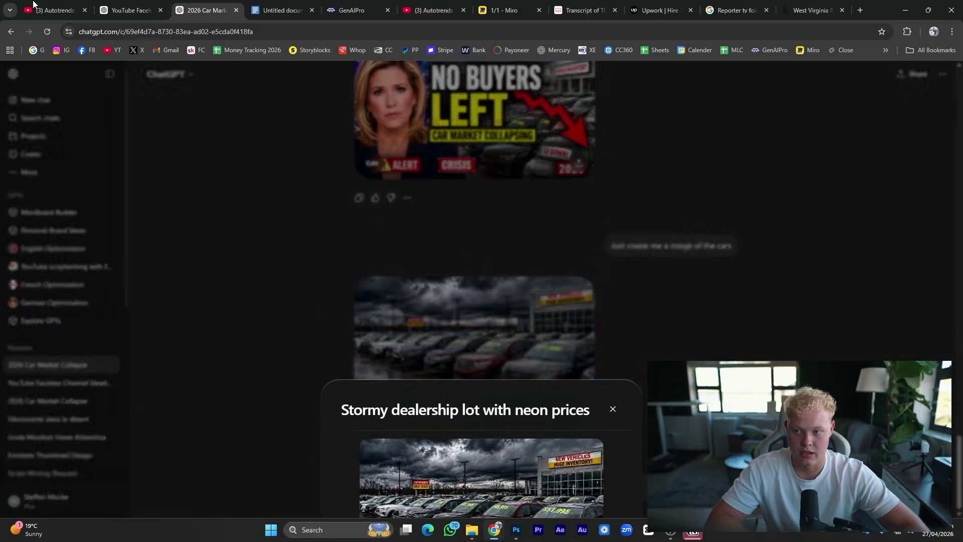
left_click(44, 5)
left_click(208, 5)
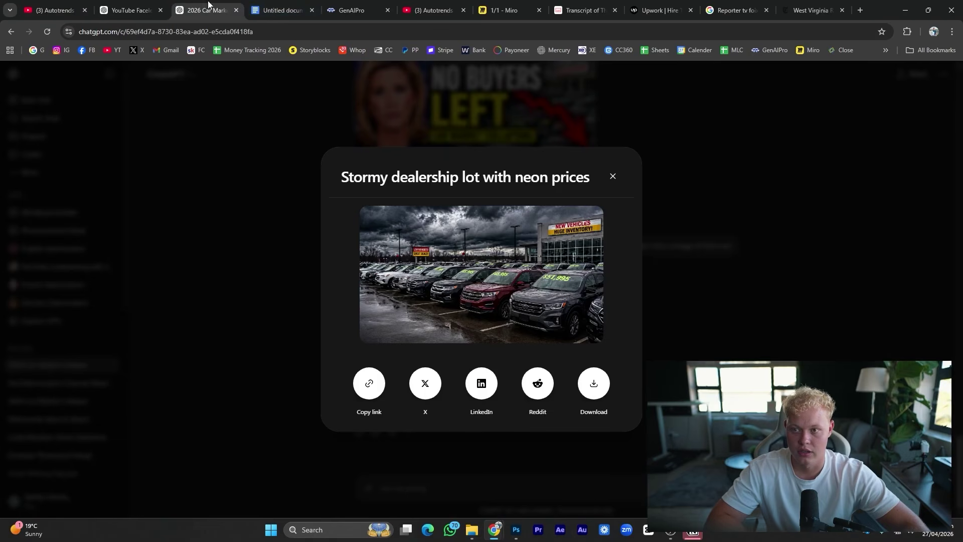
left_click(595, 378)
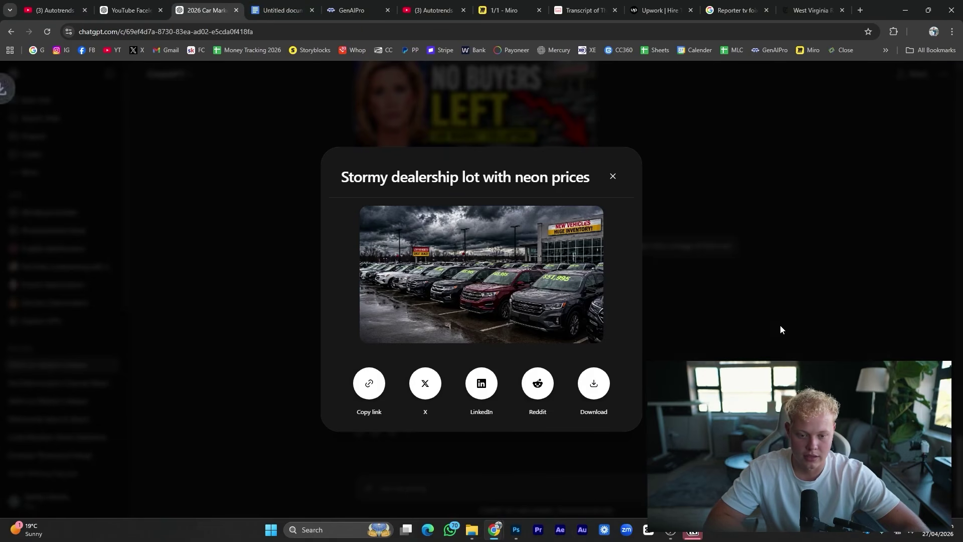
left_click(780, 325)
Find the main headline in ChatGPT's optimized thumbnail prompt and replace the “TEXT” placeholder in Photoshop with “NO BUYERS LEFT”.
scroll(631, 228, "up", 6)
scroll(576, 301, "up", 15)
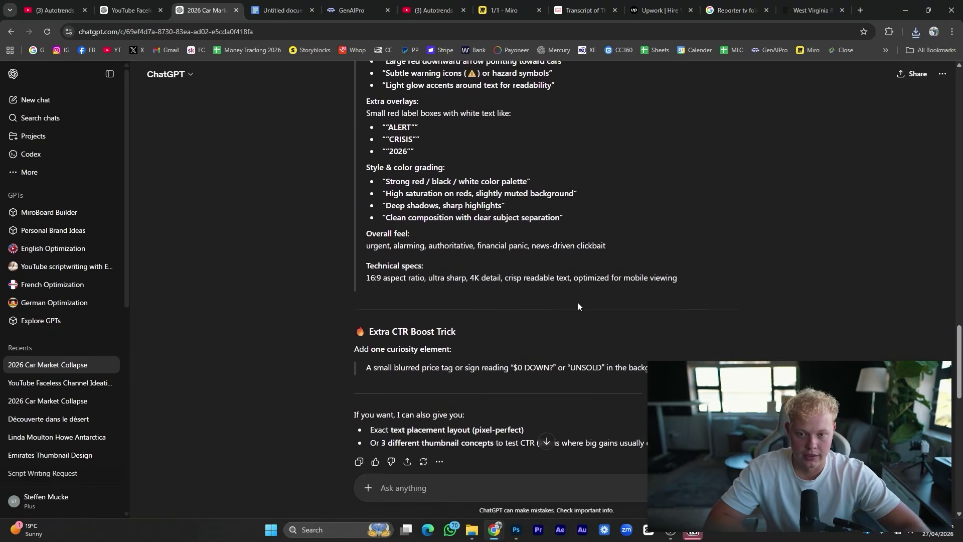
scroll(510, 311, "down", 4)
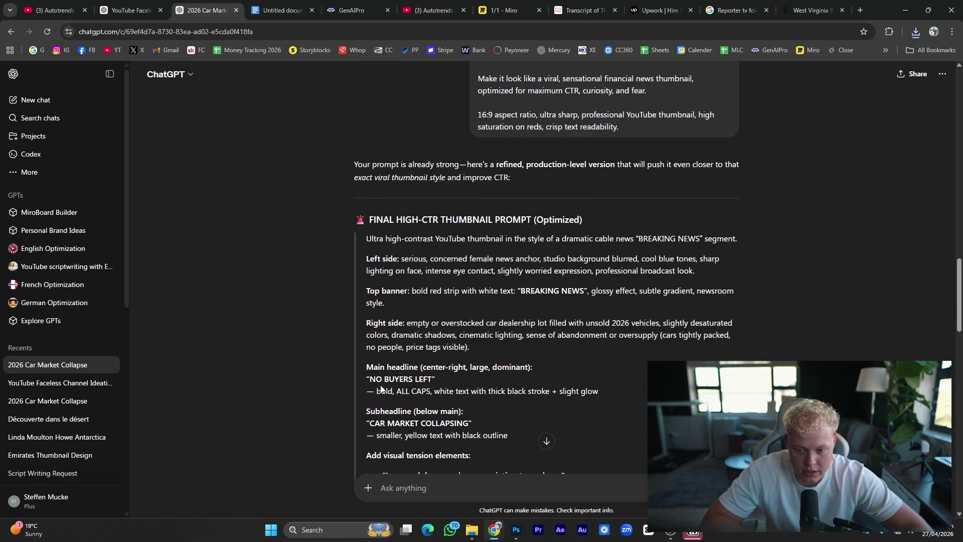
left_click_drag(372, 383, 433, 377)
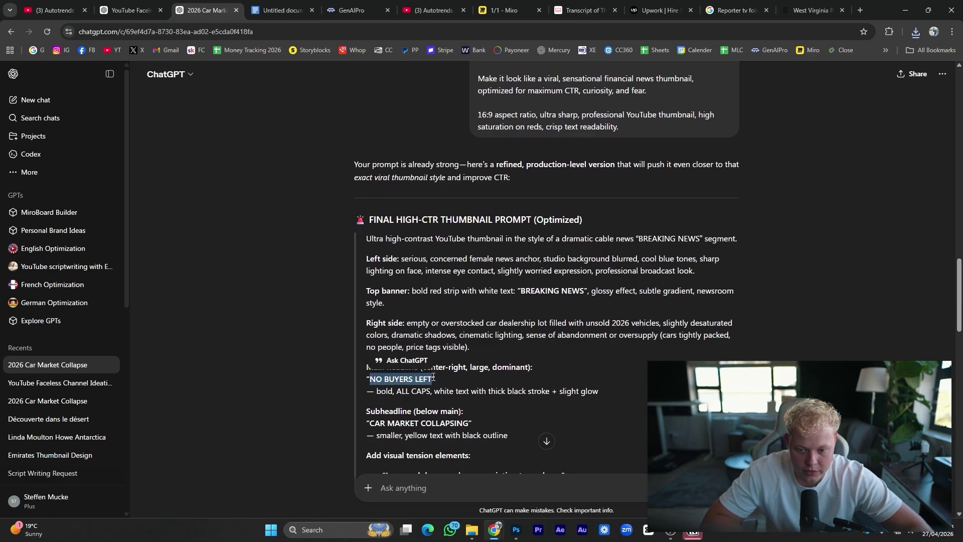
left_click(516, 530)
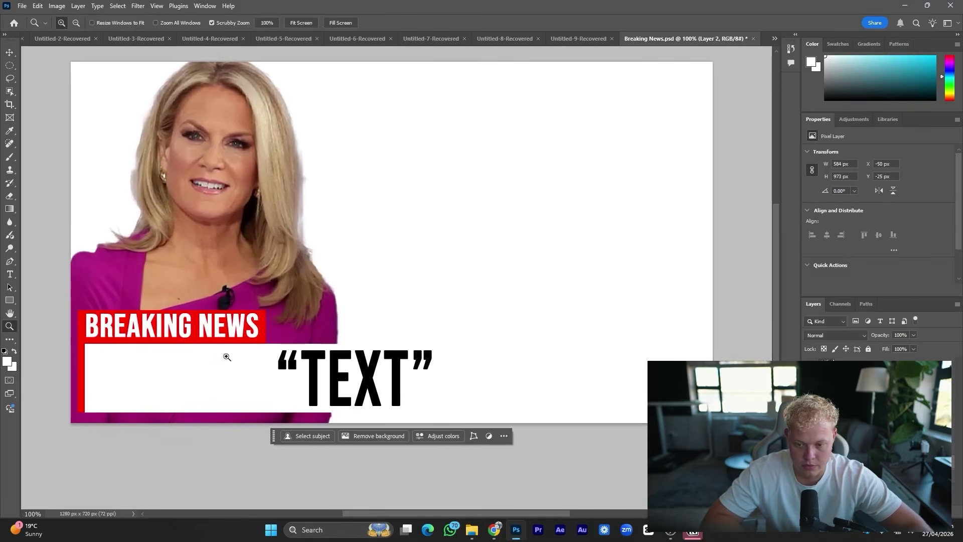
left_click(9, 274)
left_click(424, 372)
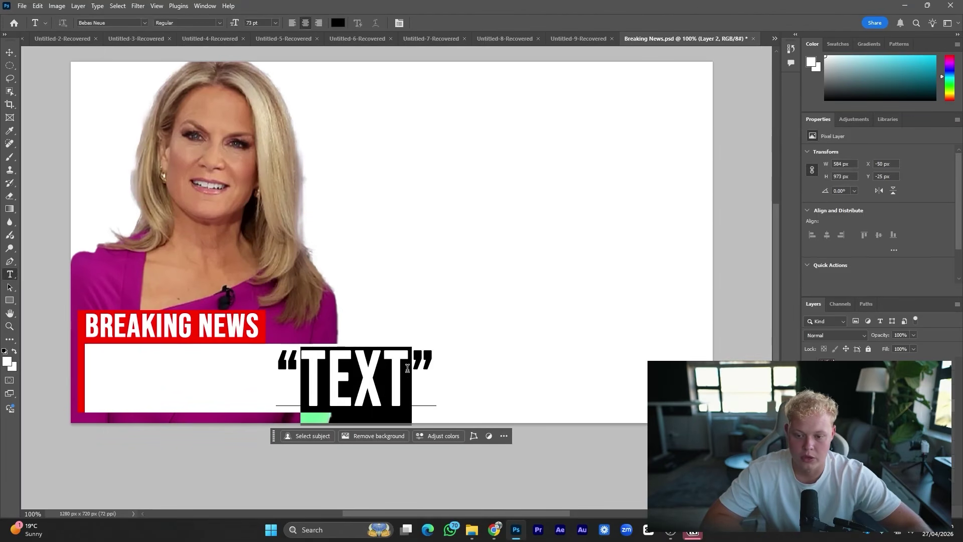
key("ctrl+a")
type("\"NO BUYERS LEFT\"")
left_click(439, 23)
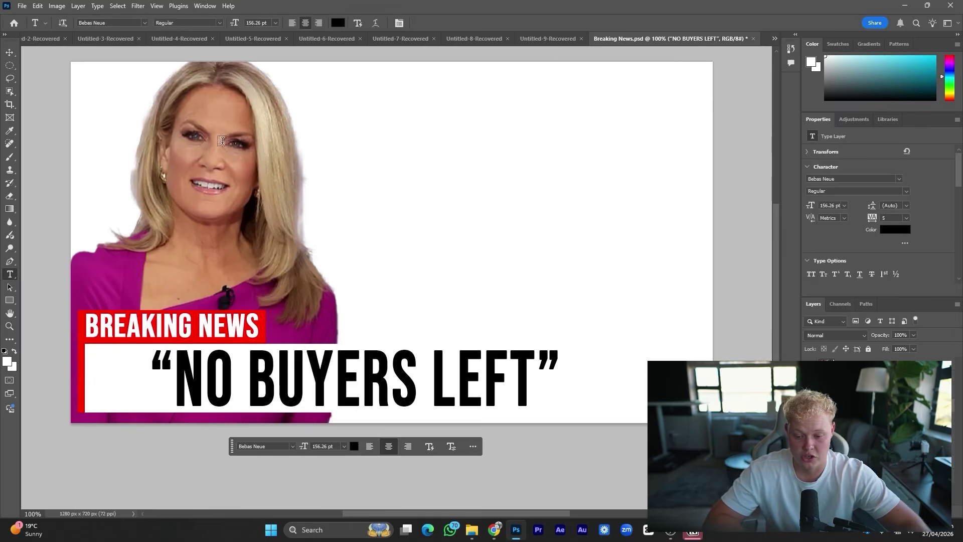
Place the downloaded dealership image from Chrome into Breaking News.psd at full canvas size and move its layer behind the anchor and banner.
mouse_move(491, 530)
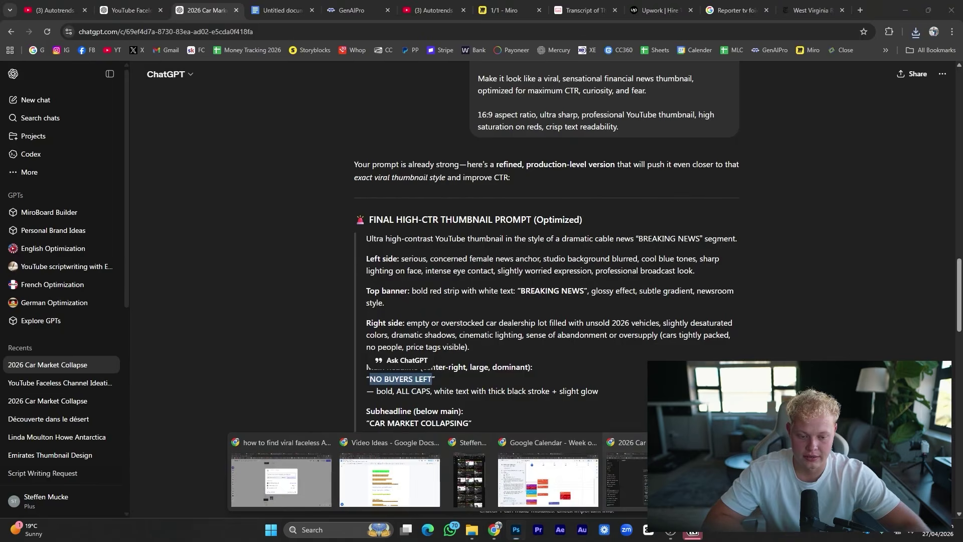
left_click(627, 477)
left_click(916, 32)
left_click_drag(938, 85, 405, 256)
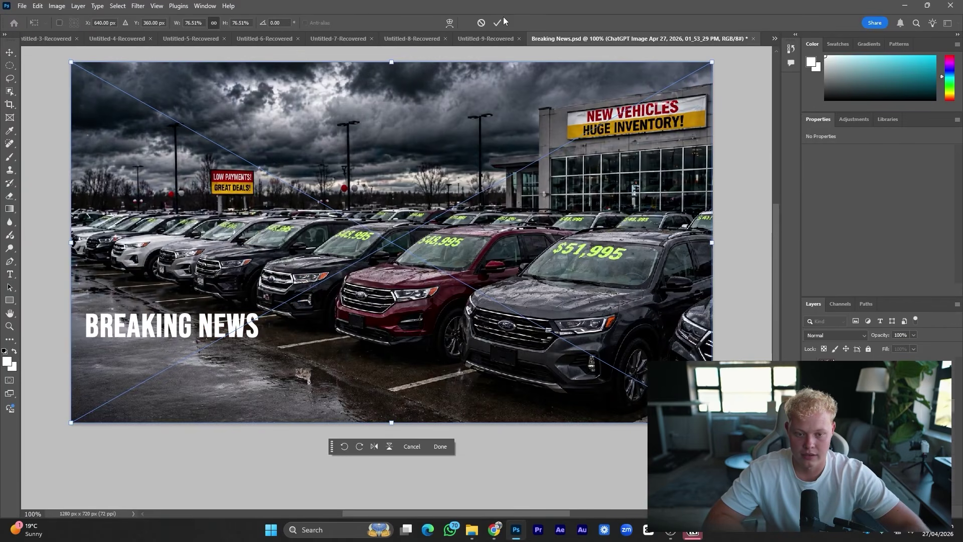
left_click(502, 22)
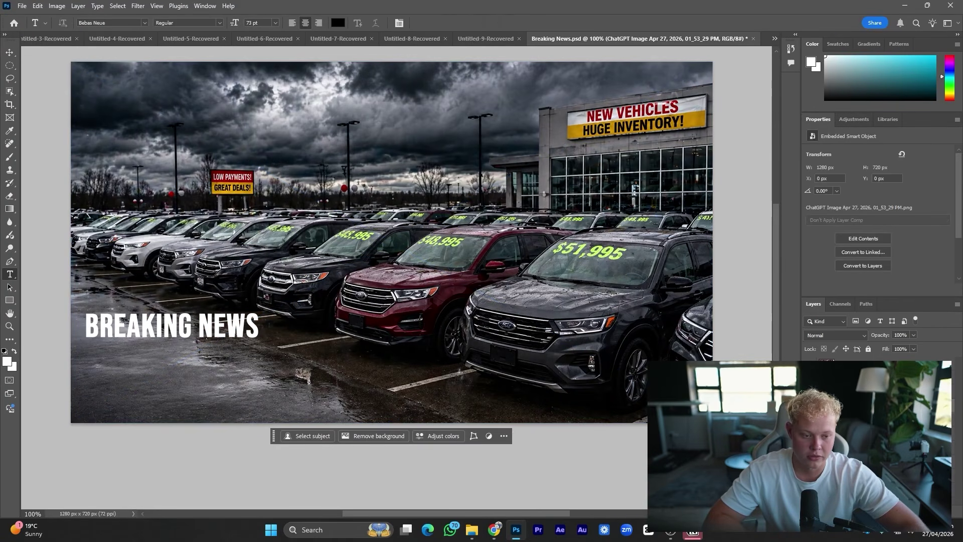
left_click_drag(863, 402, 863, 482)
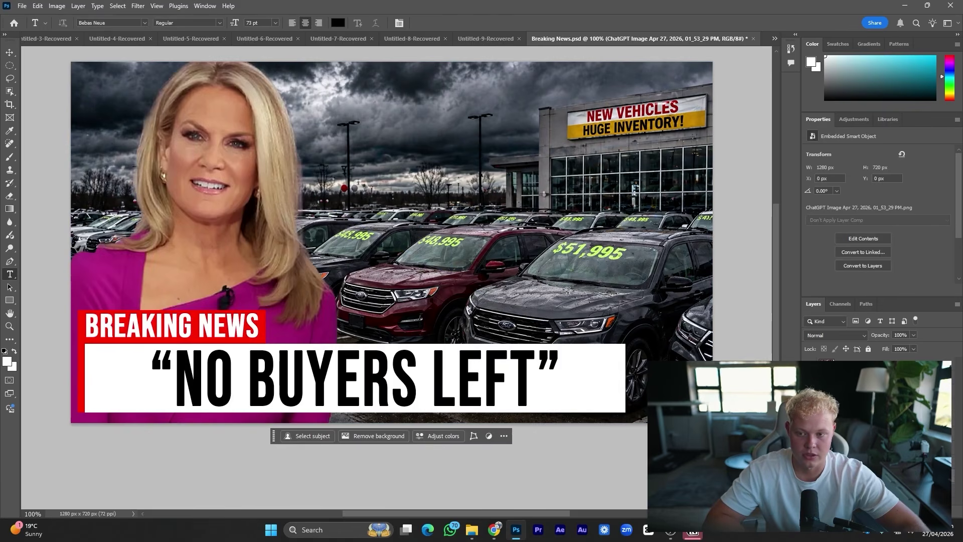
Enlarge the anchor cut-out to 122.05%, flip it horizontally and shift it slightly right.
left_click(9, 326)
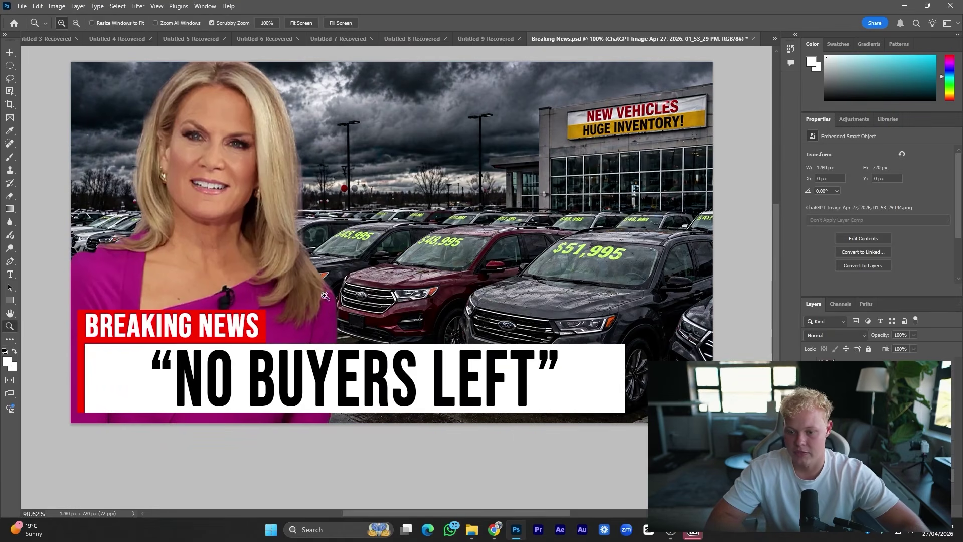
scroll(326, 231, "down", 5)
scroll(326, 232, "up", 2)
left_click(9, 52)
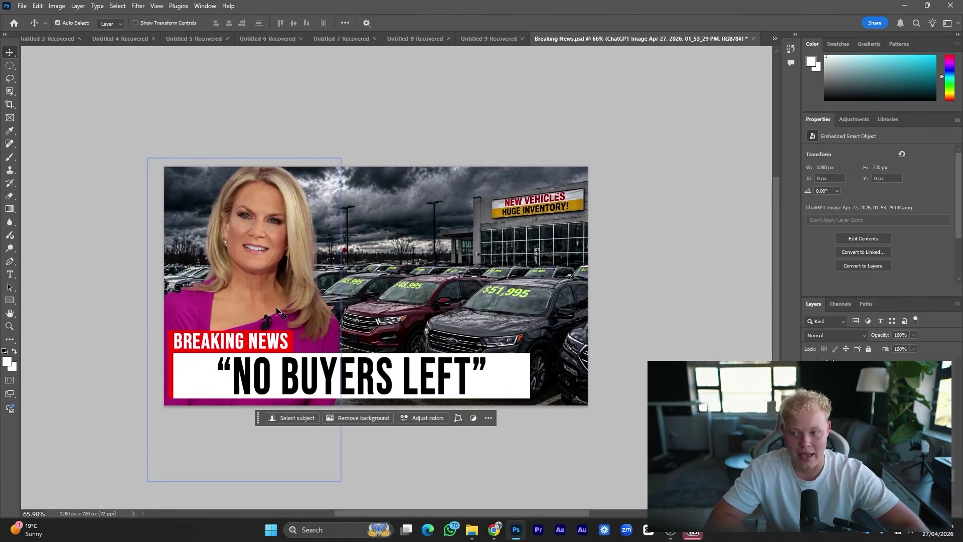
left_click(262, 310)
key("ctrl+t")
left_click_drag(343, 321, 359, 352)
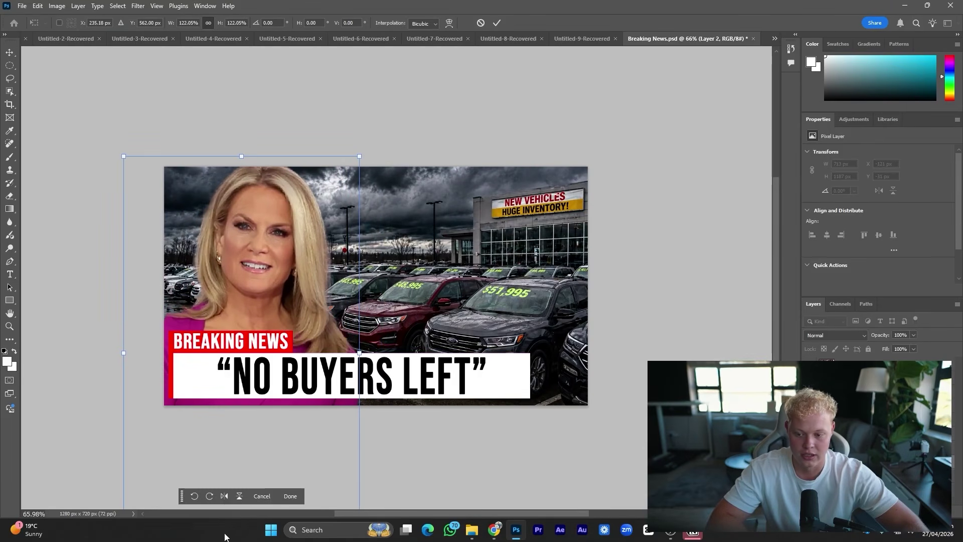
left_click(223, 496)
left_click_drag(217, 183, 240, 182)
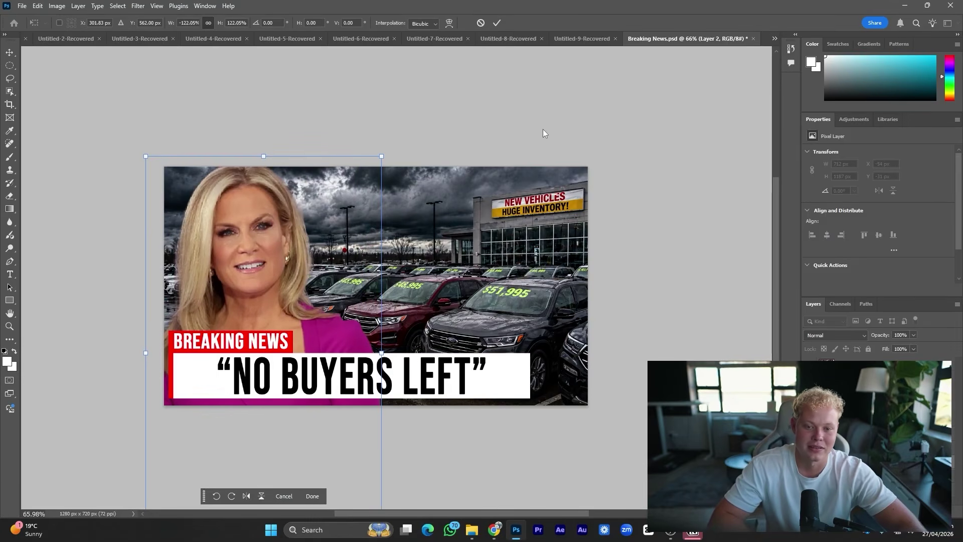
left_click(496, 23)
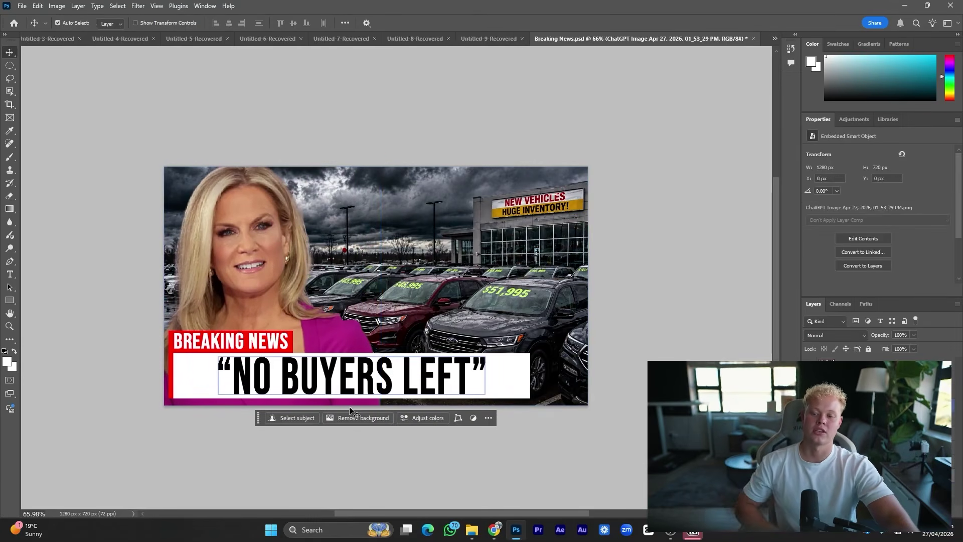
Move the “NO BUYERS LEFT” headline to the left edge of its white box and narrow the box to 824 px to fit the text.
left_click_drag(339, 375, 297, 375)
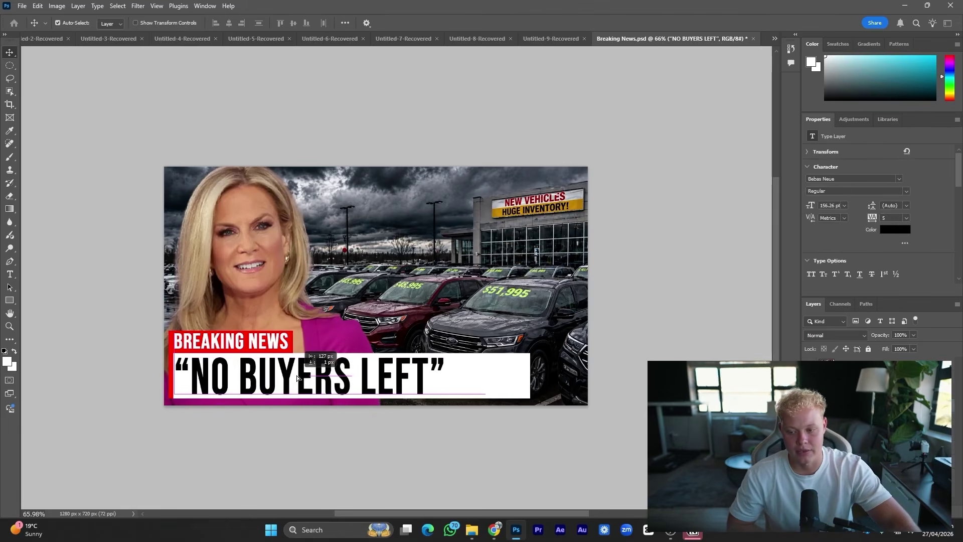
left_click(467, 388)
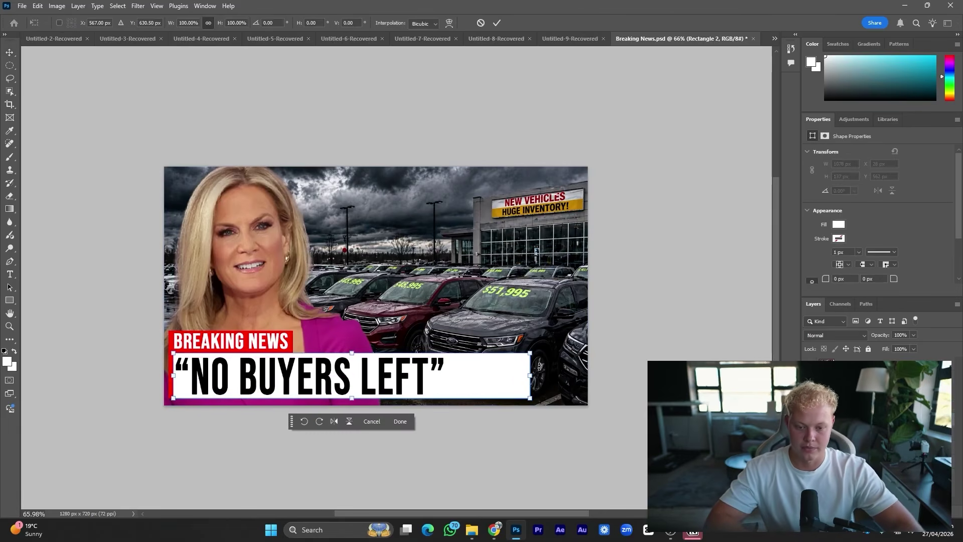
key("ctrl+t")
left_click_drag(530, 376, 446, 380)
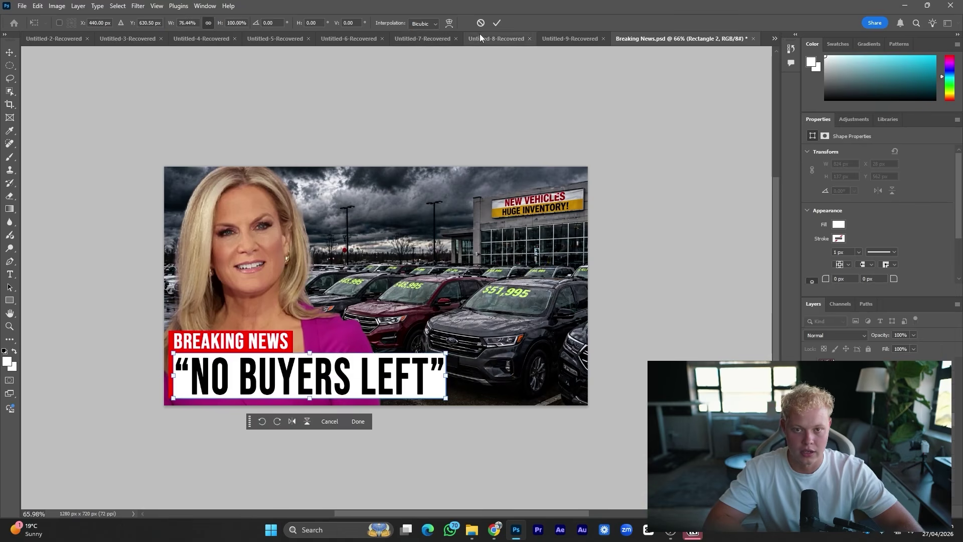
key("Return")
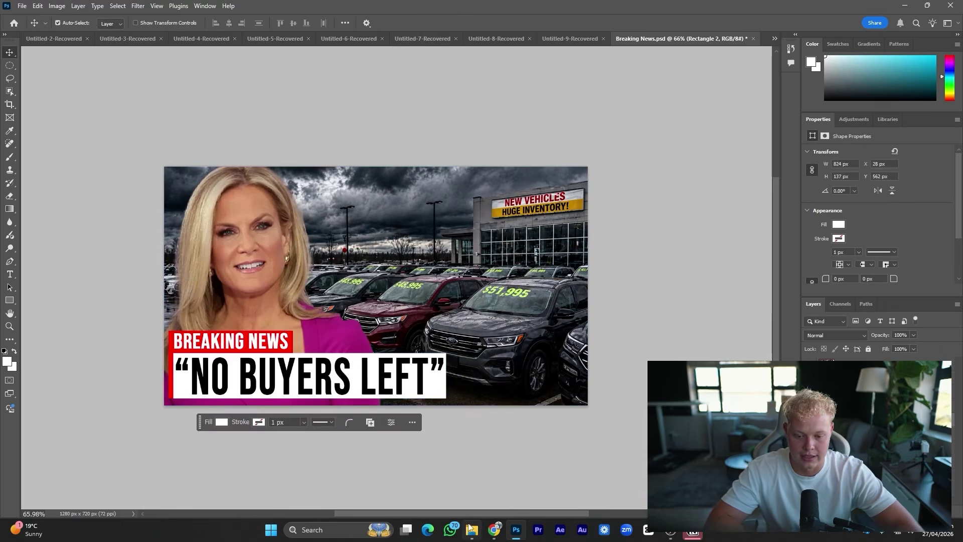
Switch to Chrome and examine the Autotrends channel's video thumbnails for comparison with the Photoshop design.
mouse_move(500, 537)
left_click(633, 506)
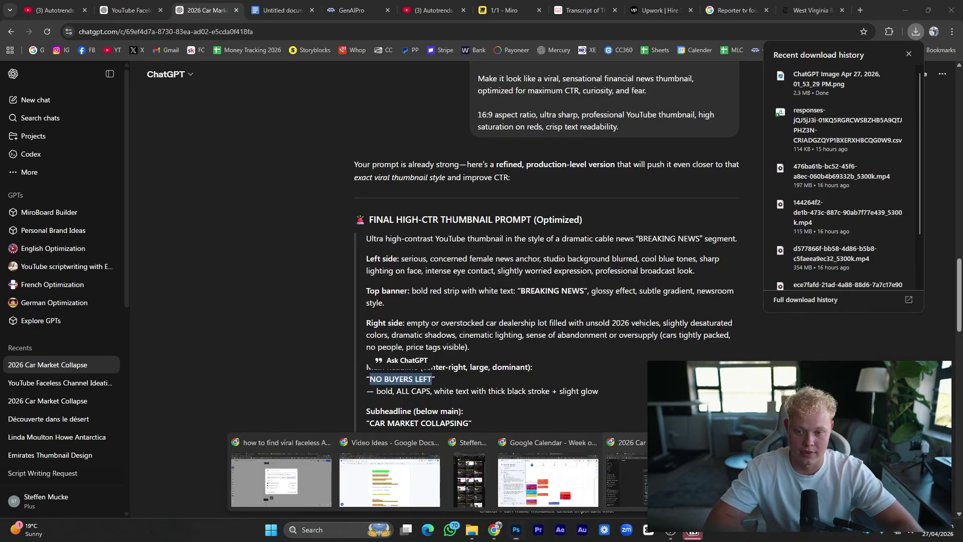
left_click(53, 10)
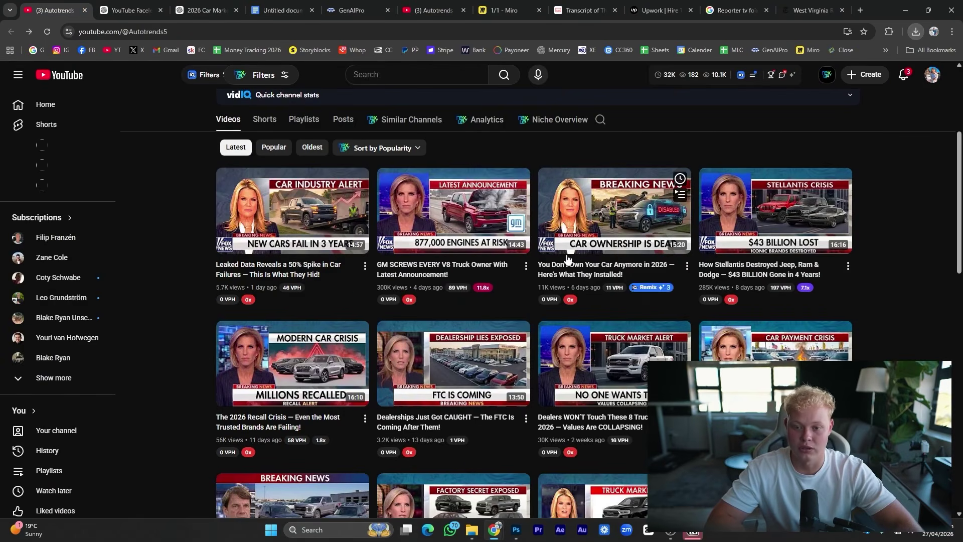
scroll(457, 221, "down", 1)
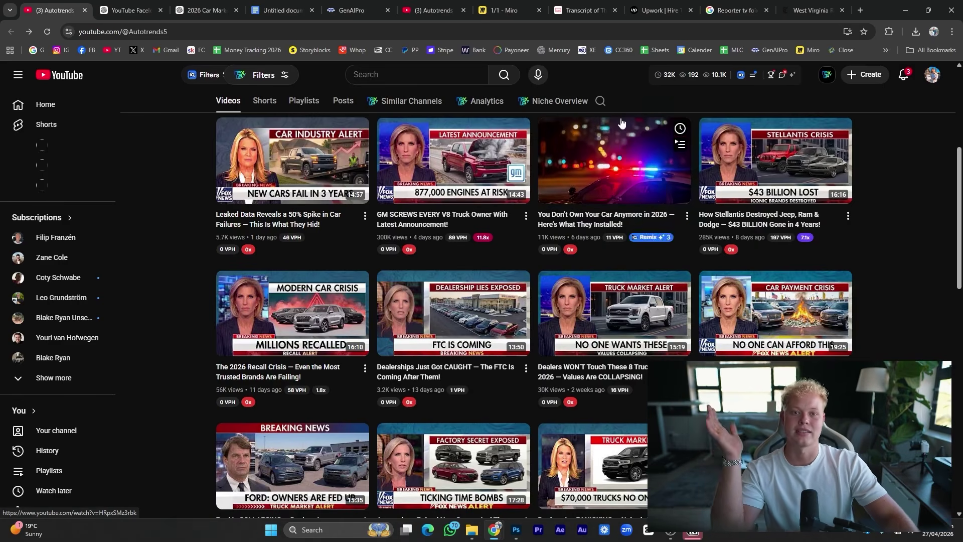
Switch to the Miro board of student results and draw a green highlighter stroke beneath the 6,631-subscriber channel's estimated revenue.
scroll(444, 399, "up", 5)
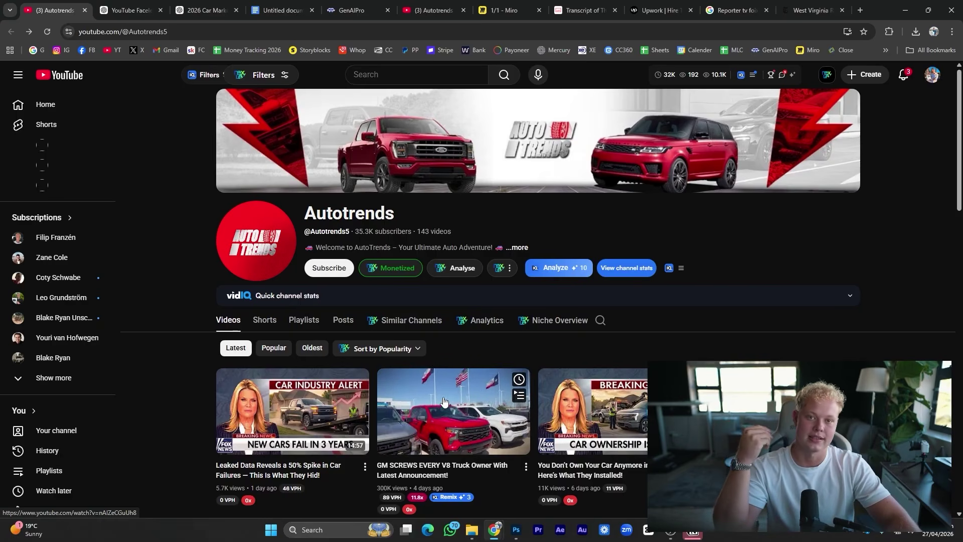
left_click(498, 10)
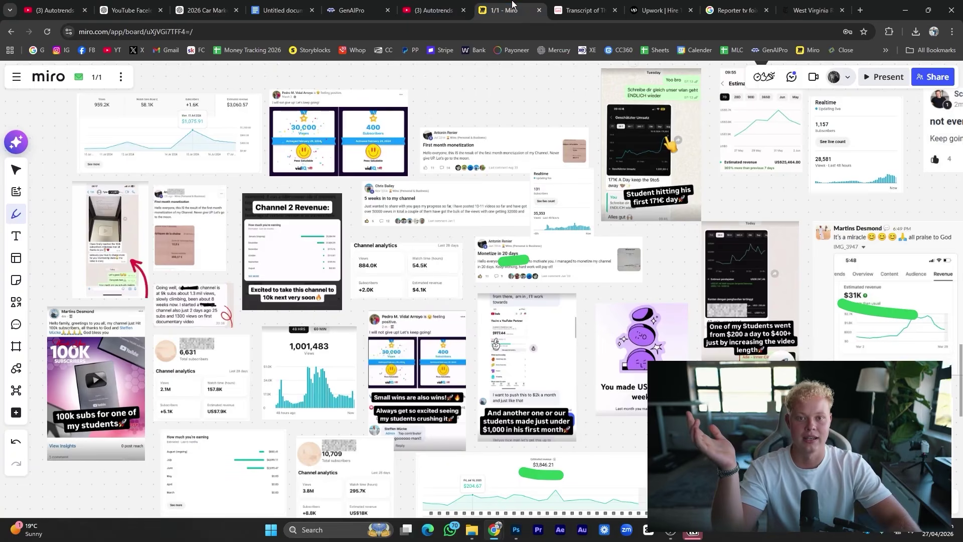
scroll(339, 332, "up", 3)
left_click_drag(339, 332, 387, 309)
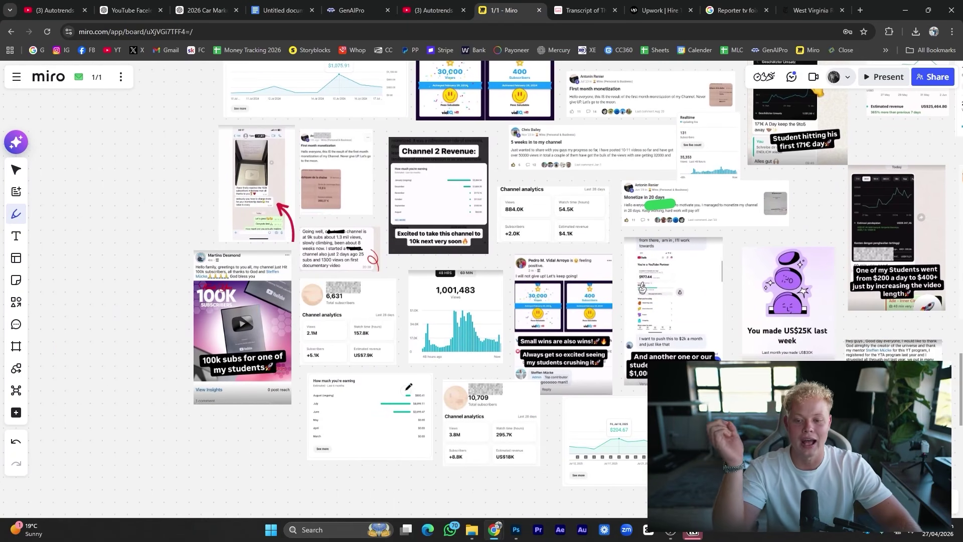
scroll(408, 387, "up", 5)
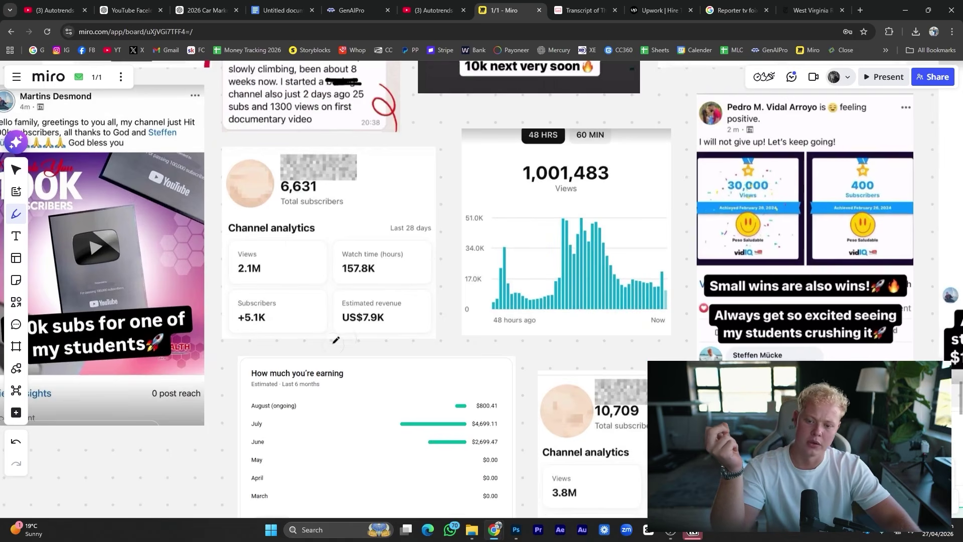
left_click_drag(321, 343, 521, 370)
Underline the 10,709-subscriber channel's estimated revenue and the July amount in the monthly earnings screenshot with green highlighter strokes.
scroll(485, 328, "down", 5)
left_click_drag(485, 329, 576, 334)
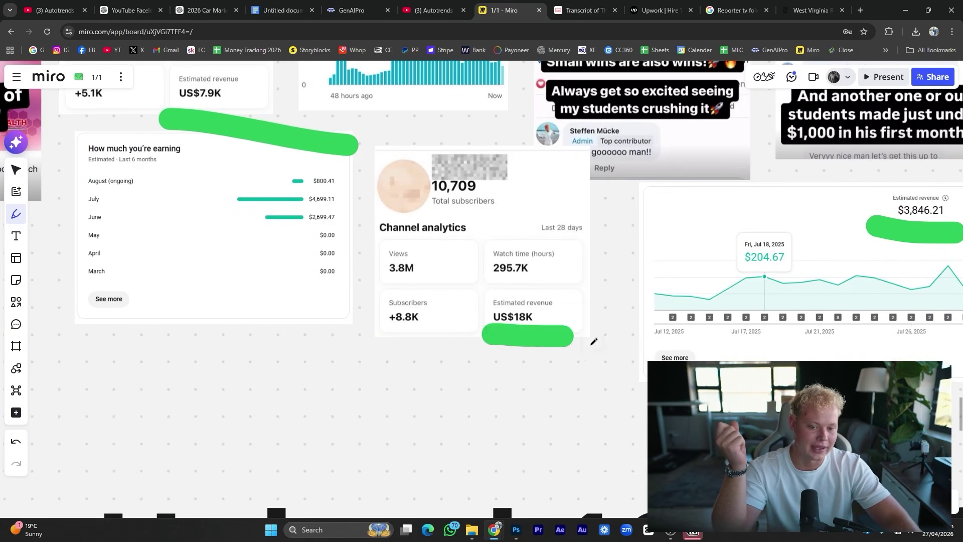
scroll(372, 318, "up", 3)
scroll(412, 252, "up", 3)
left_click_drag(389, 236, 501, 248)
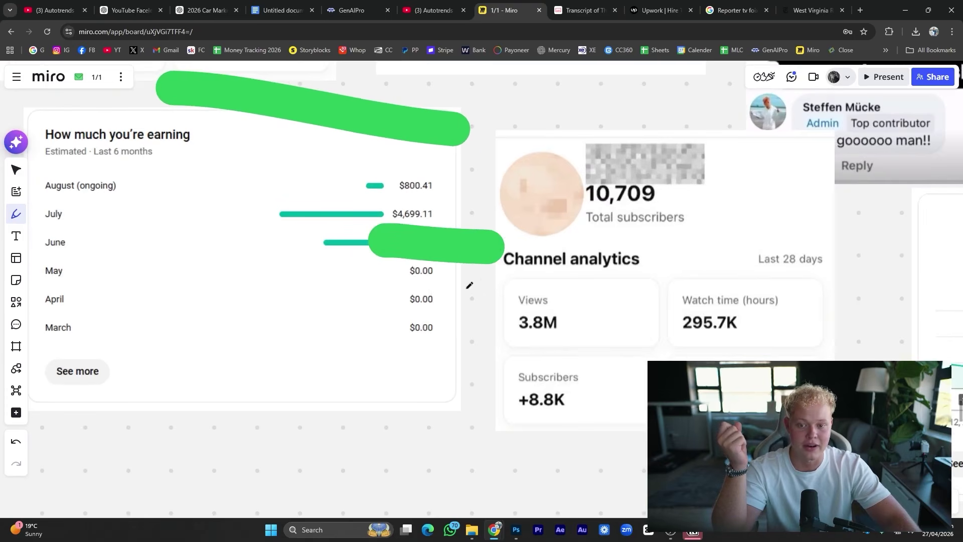
scroll(353, 215, "down", 10)
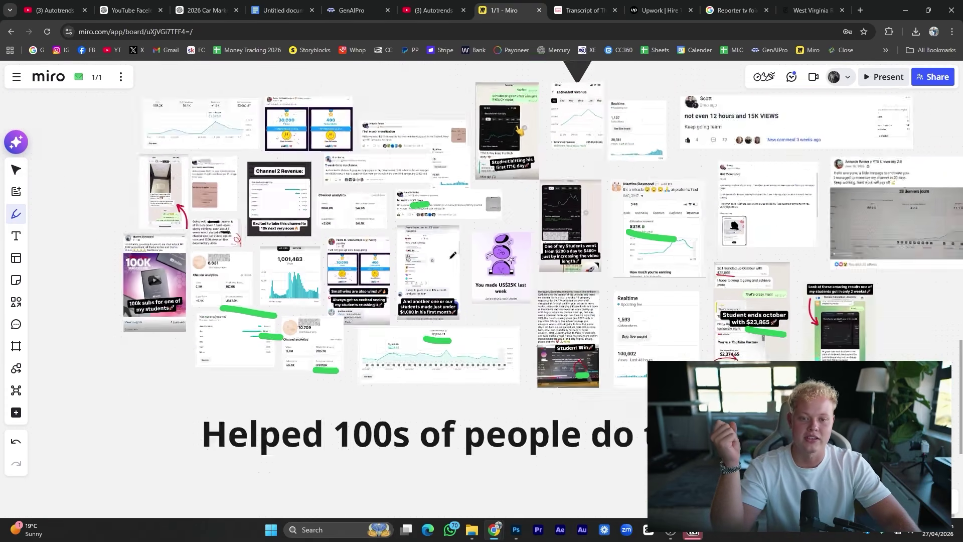